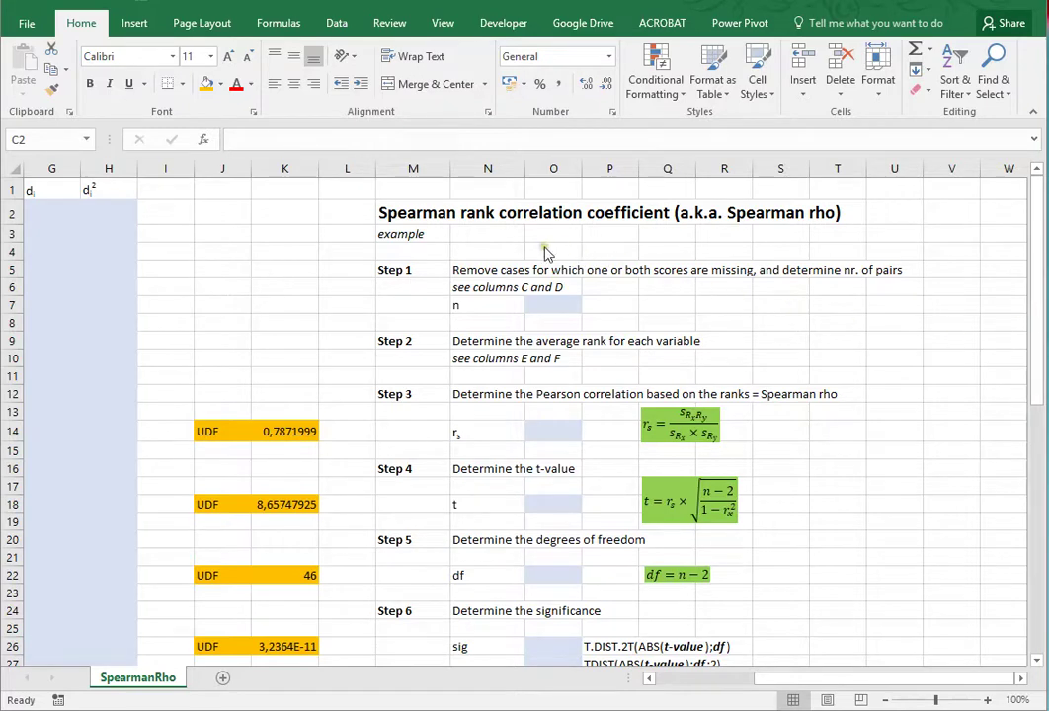
- Review the Spearman rho calculation steps and the motivation and grade data in columns A and B, including the blank scores
{"action": "left_click", "coordinate": [346, 270]}
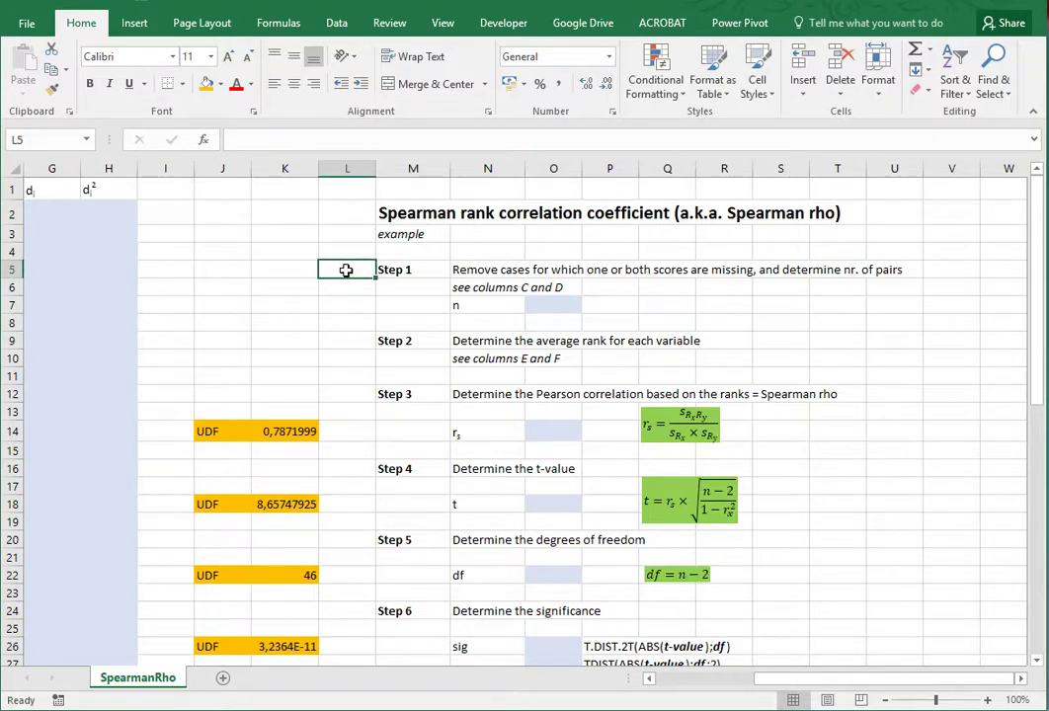
{"action": "scroll", "coordinate": [346, 269], "scroll_direction": "down", "scroll_amount": 1}
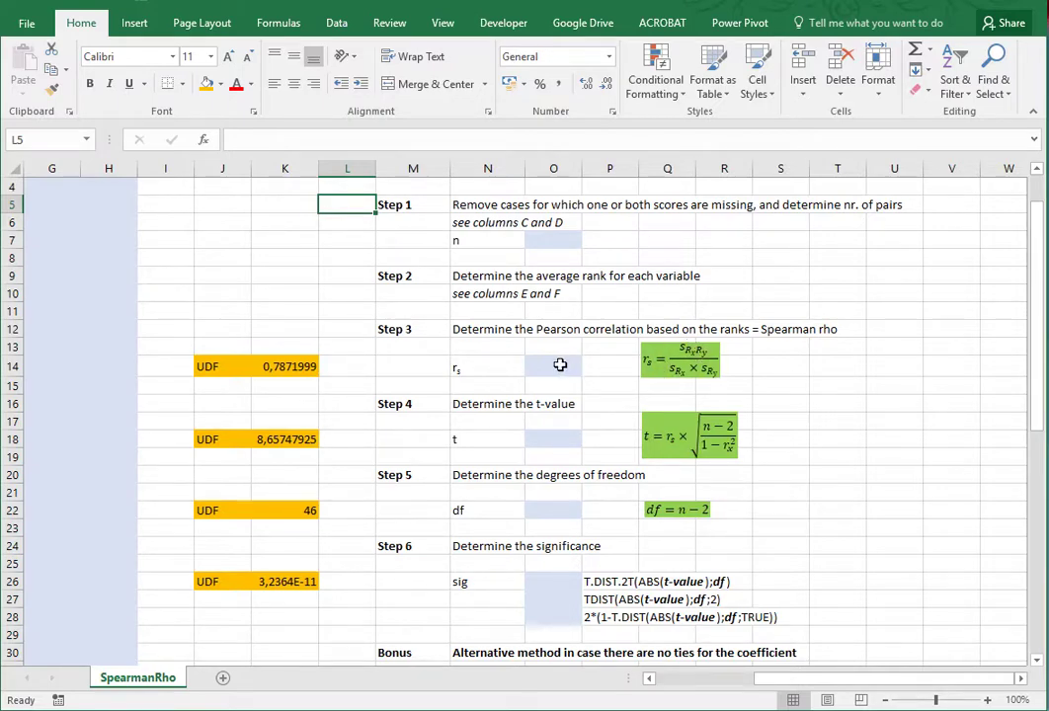
{"action": "scroll", "coordinate": [560, 365], "scroll_direction": "up", "scroll_amount": 1}
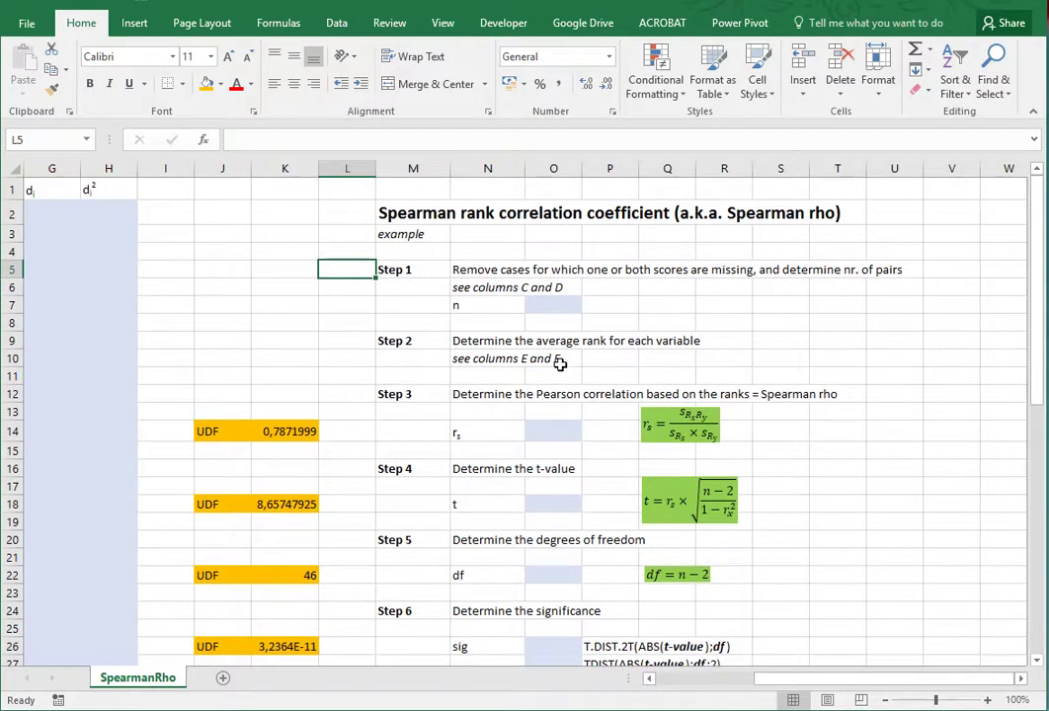
{"action": "left_click_drag", "start_coordinate": [794, 680], "coordinate": [692, 680]}
{"action": "left_click", "coordinate": [55, 214]}
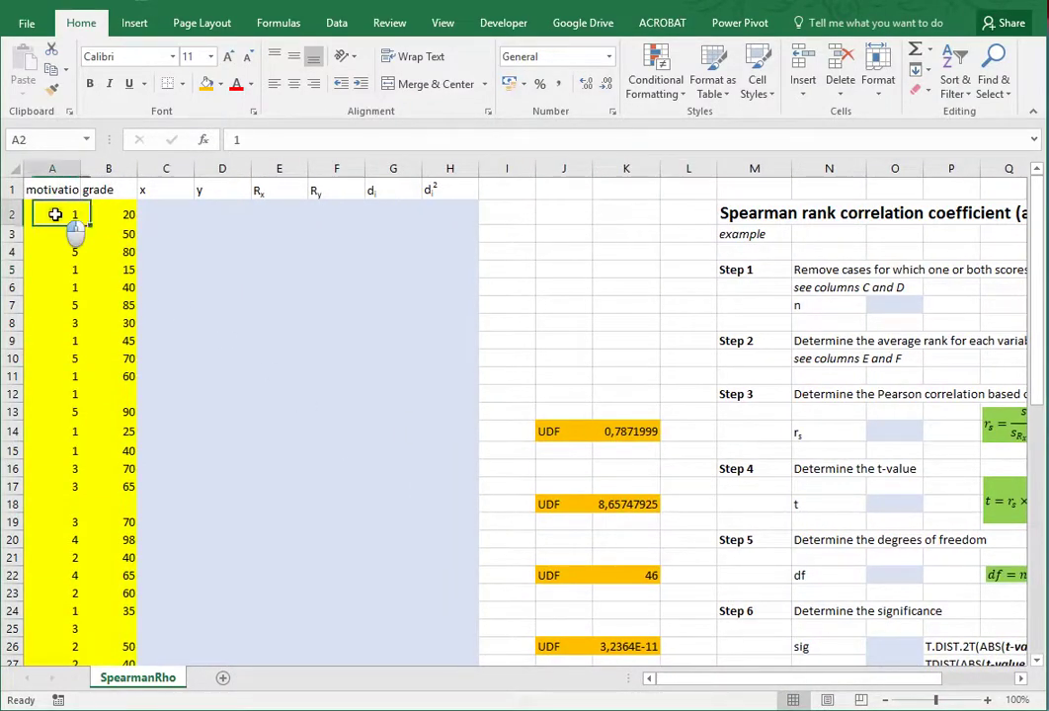
{"action": "left_click_drag", "start_coordinate": [55, 214], "coordinate": [106, 448]}
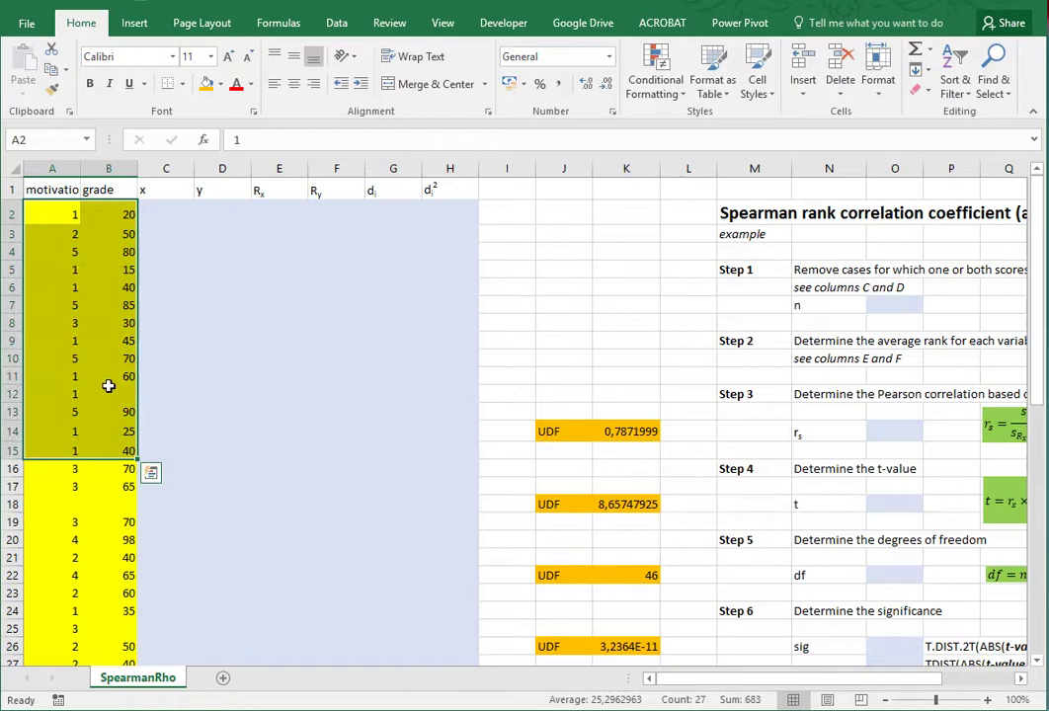
{"action": "left_click", "coordinate": [110, 389]}
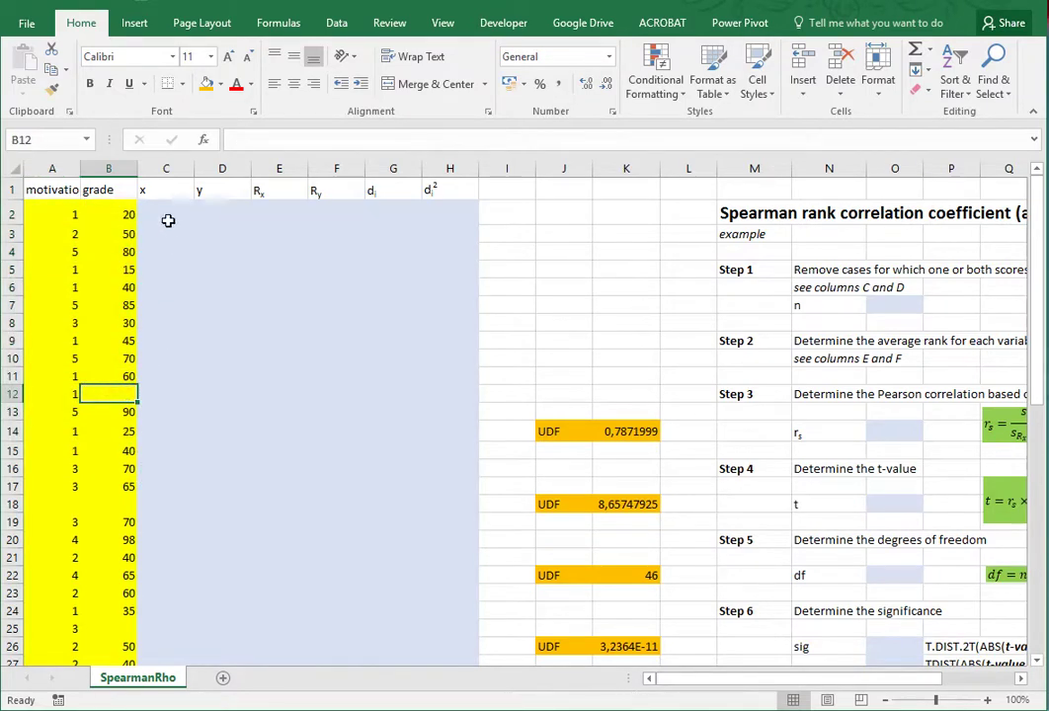
{"action": "left_click_drag", "start_coordinate": [51, 214], "coordinate": [110, 216]}
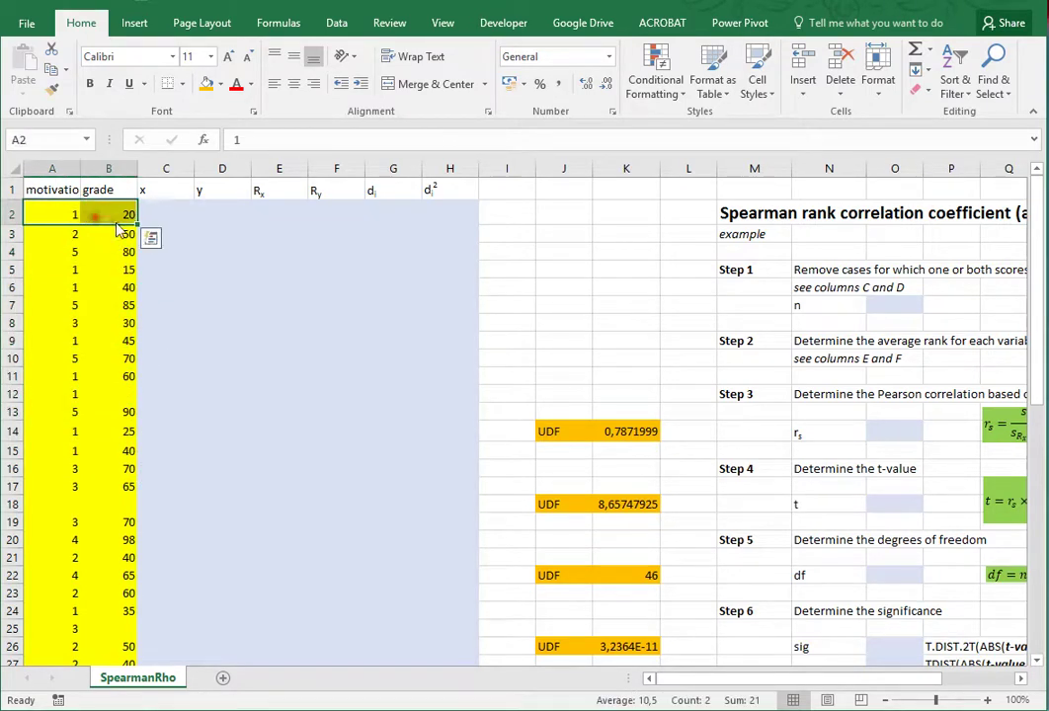
- Enter the formula =IF(AND(A2<>"";B2<>"");A2;"") in cell C2 to keep only x scores from complete pairs
{"action": "left_click", "coordinate": [182, 220]}
{"action": "type", "text": "="}
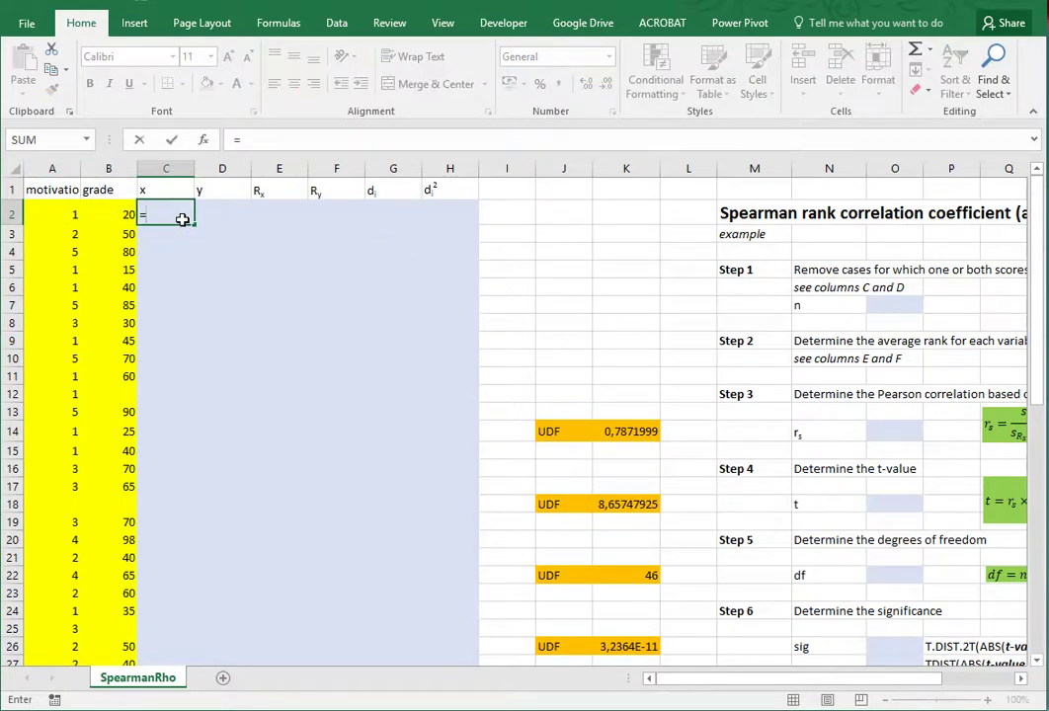
{"action": "type", "text": "if("}
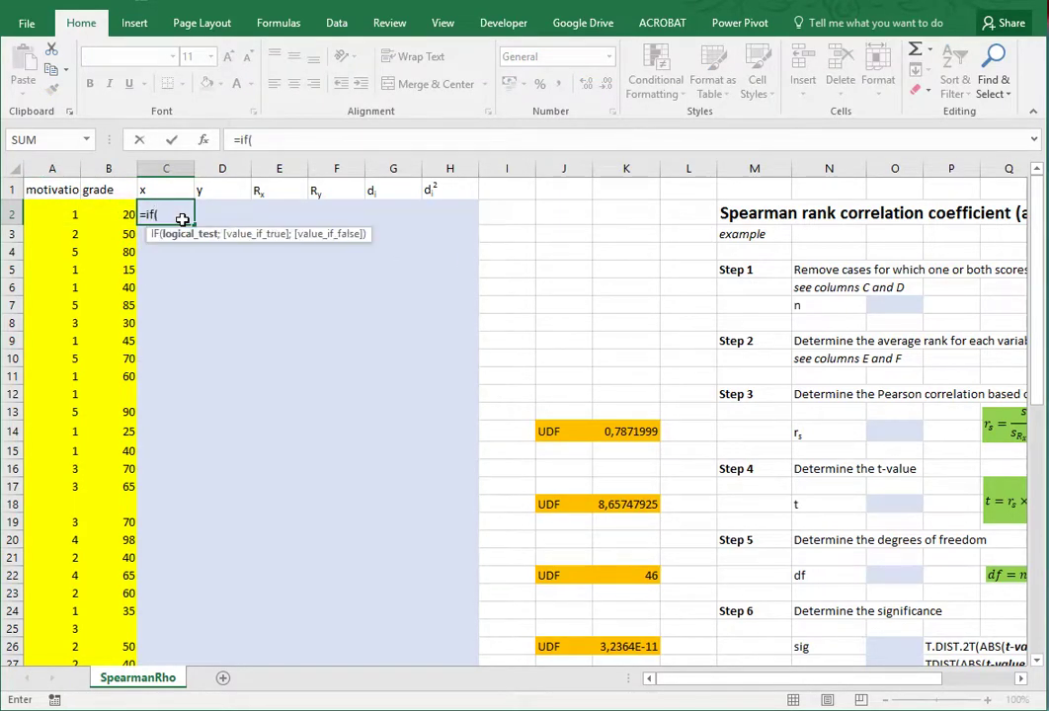
{"action": "type", "text": "AND("}
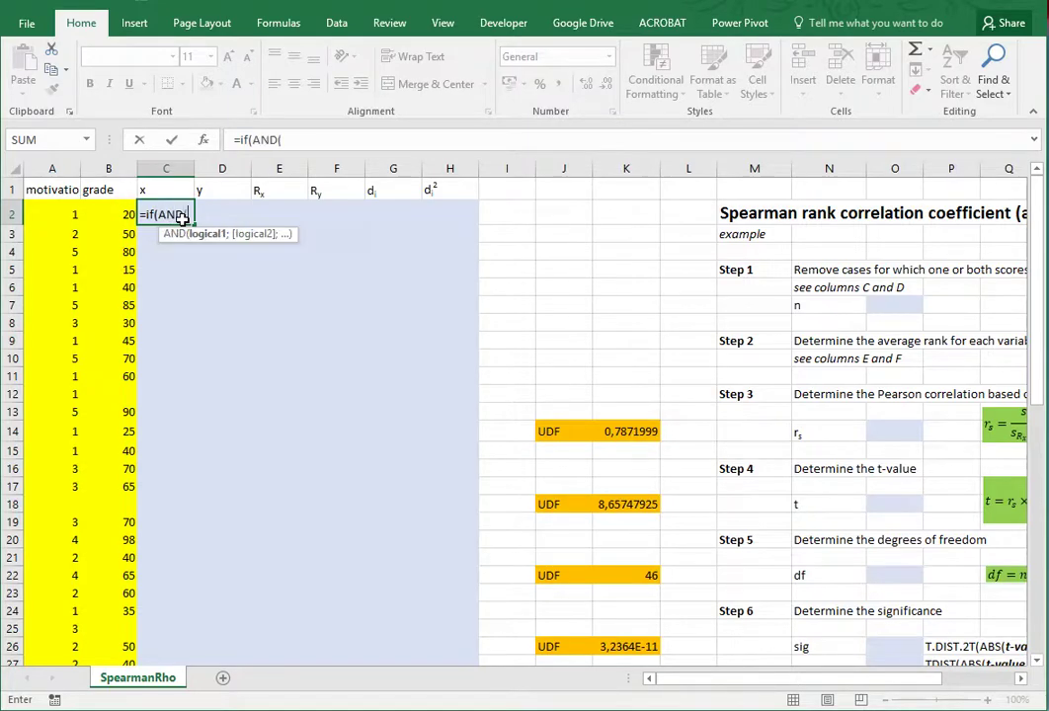
{"action": "left_click", "coordinate": [63, 215]}
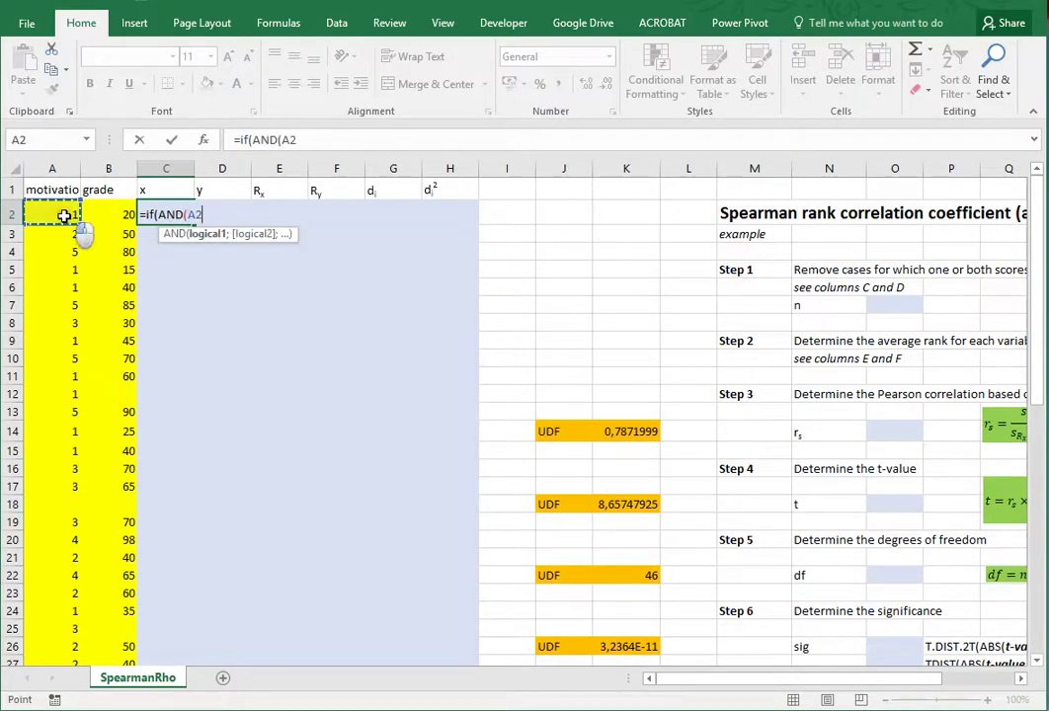
{"action": "type", "text": "<>"}
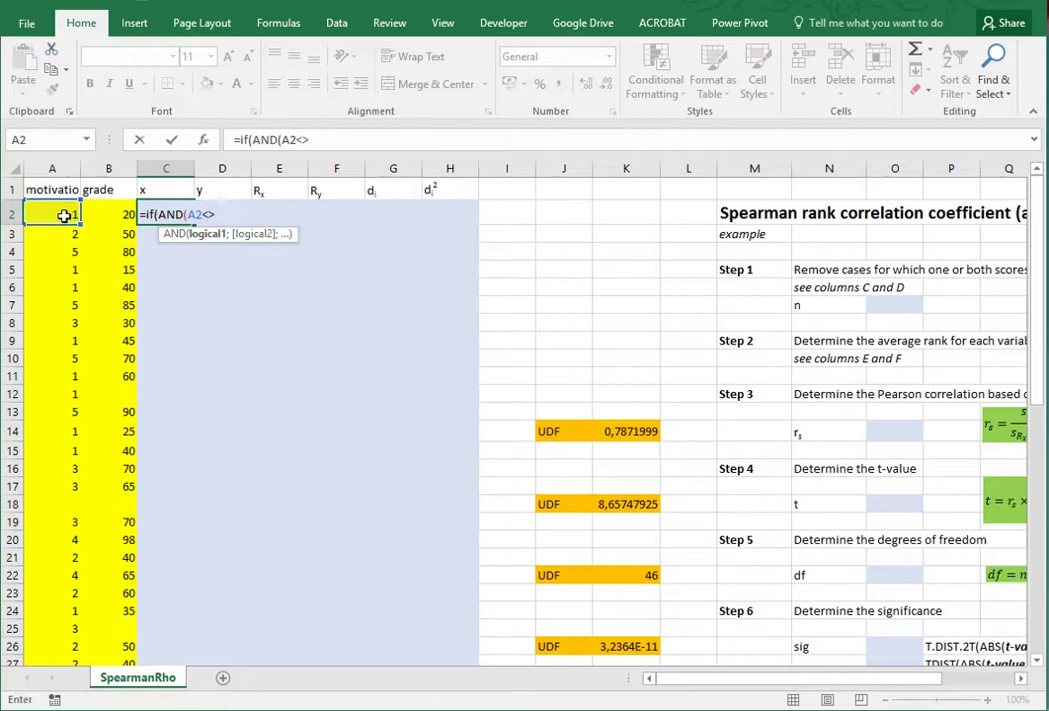
{"action": "type", "text": "\"\";"}
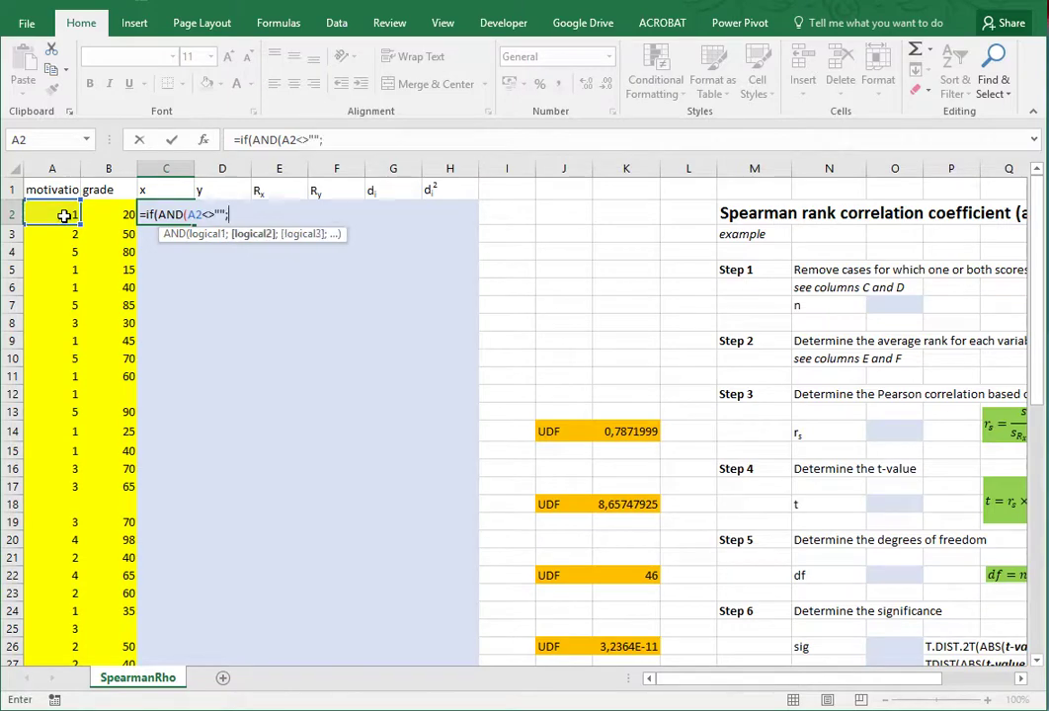
{"action": "left_click", "coordinate": [115, 215]}
{"action": "type", "text": "<>"}
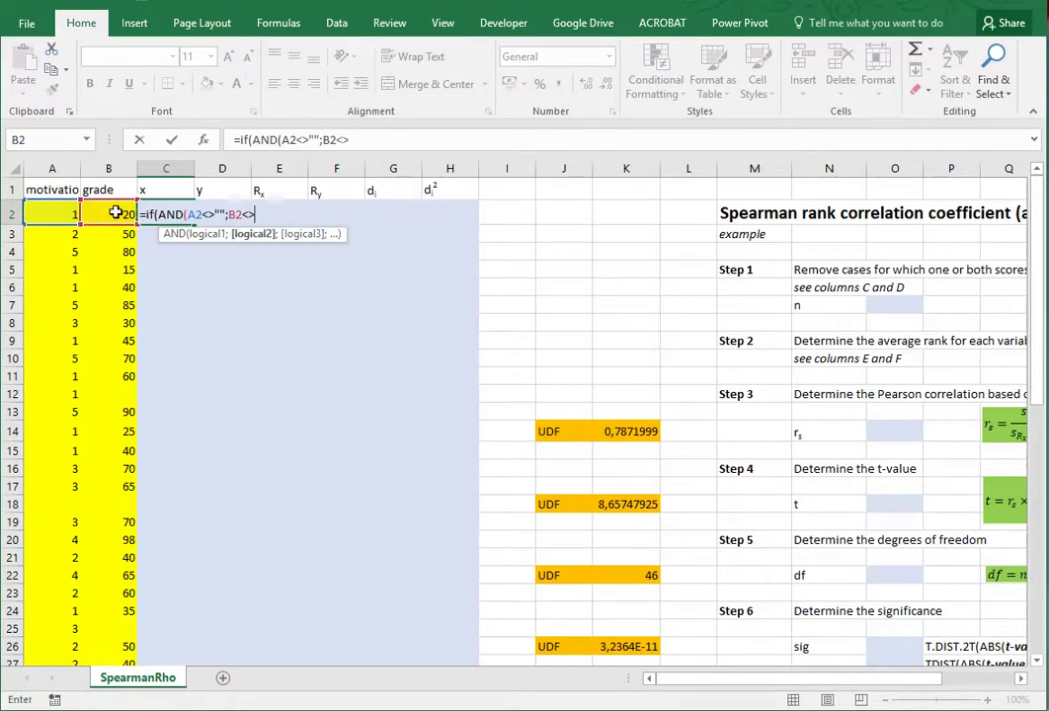
{"action": "type", "text": "\"\");"}
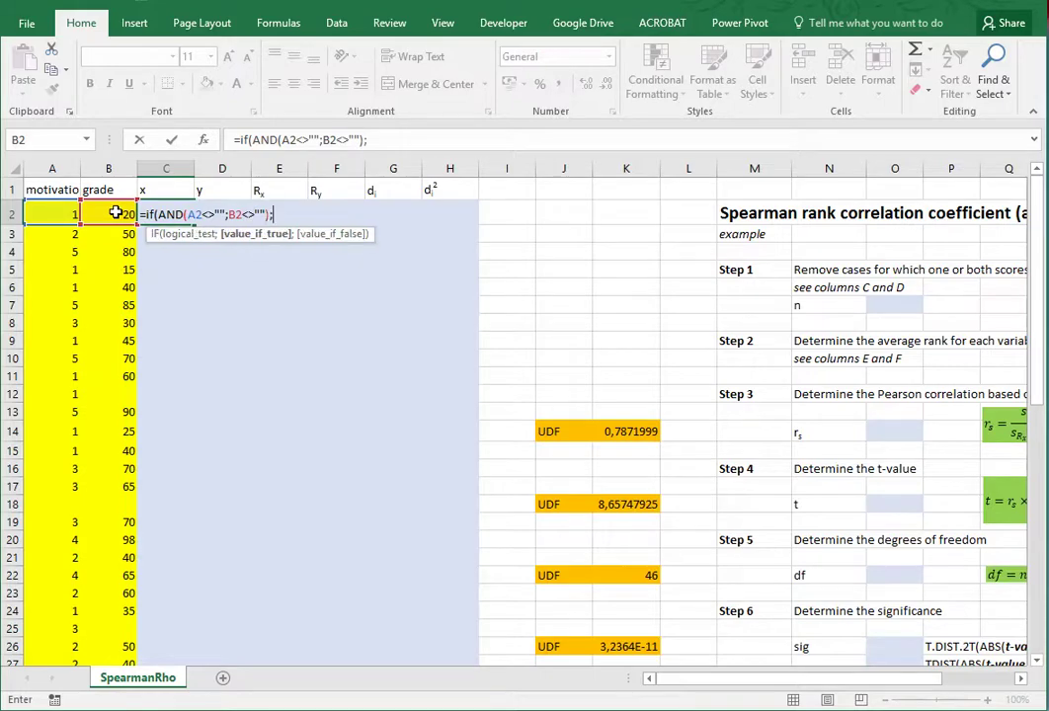
{"action": "left_click", "coordinate": [58, 215]}
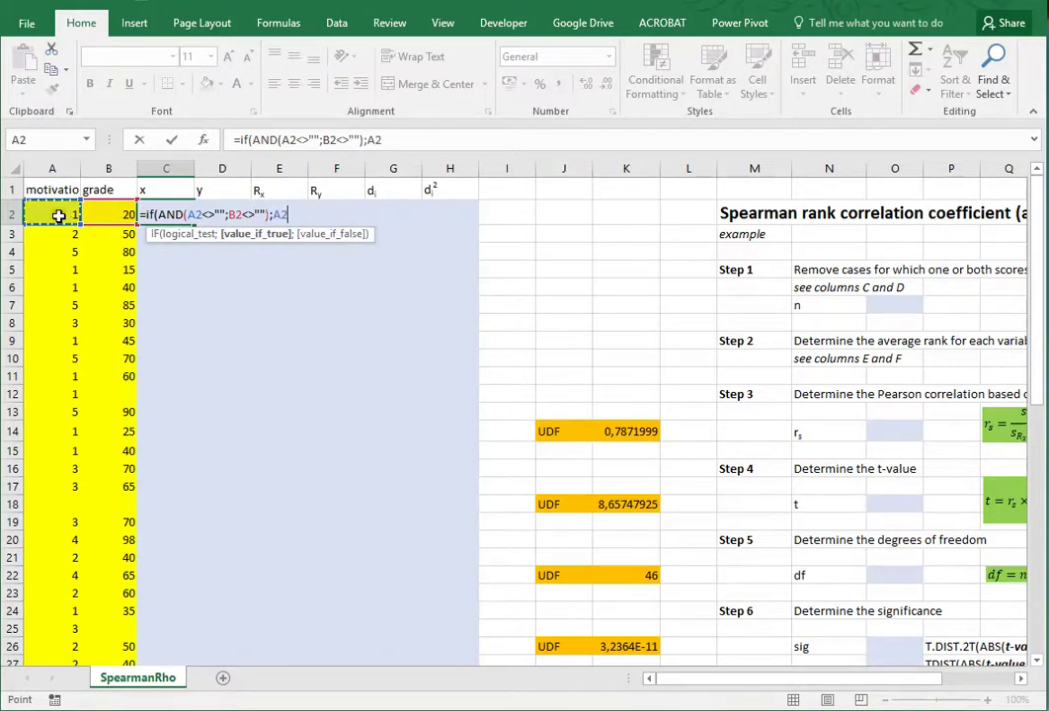
{"action": "type", "text": ";"}
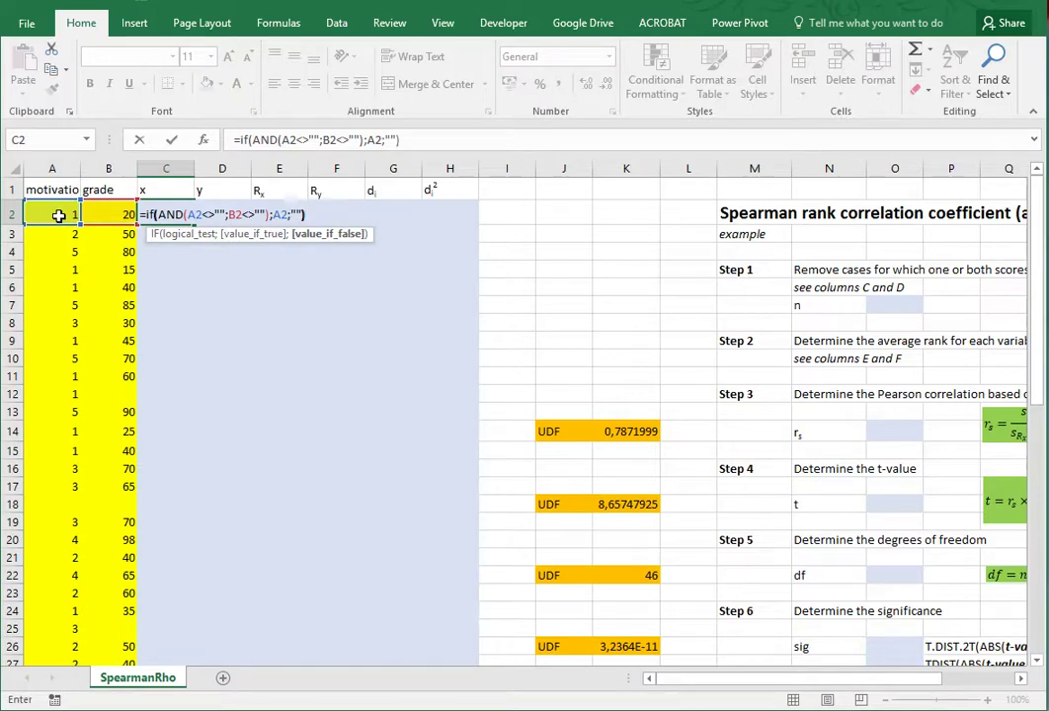
- Fix the columns of both AND references in the C2 formula as $A2 and $B2, and commit it
{"action": "left_click", "coordinate": [194, 214]}
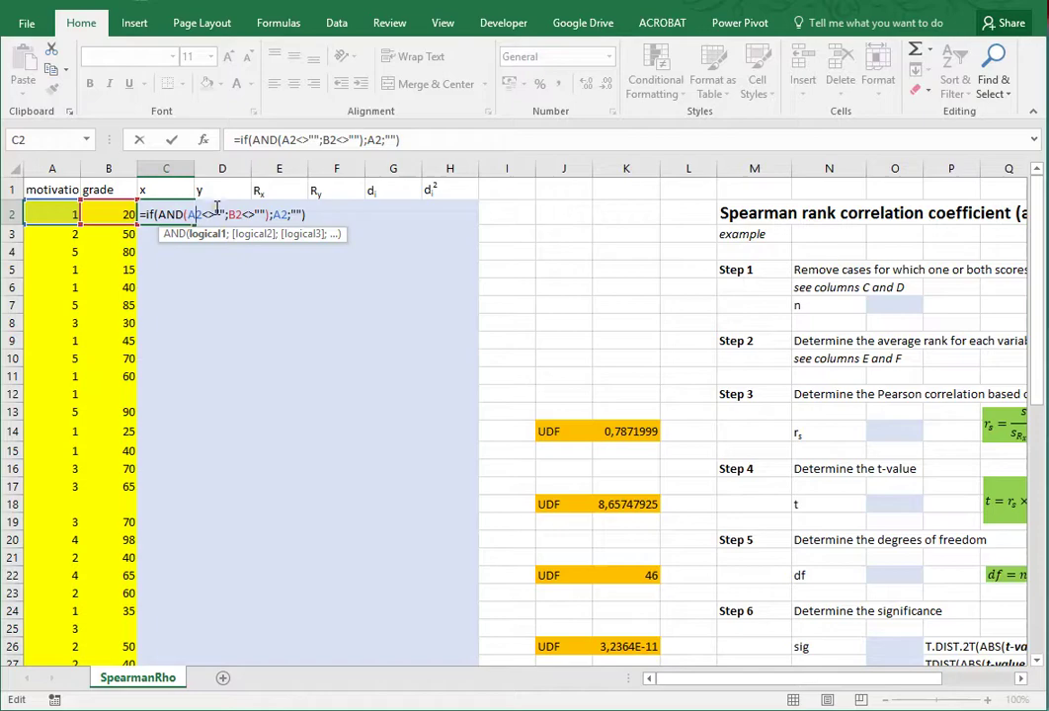
{"action": "key", "text": "F4"}
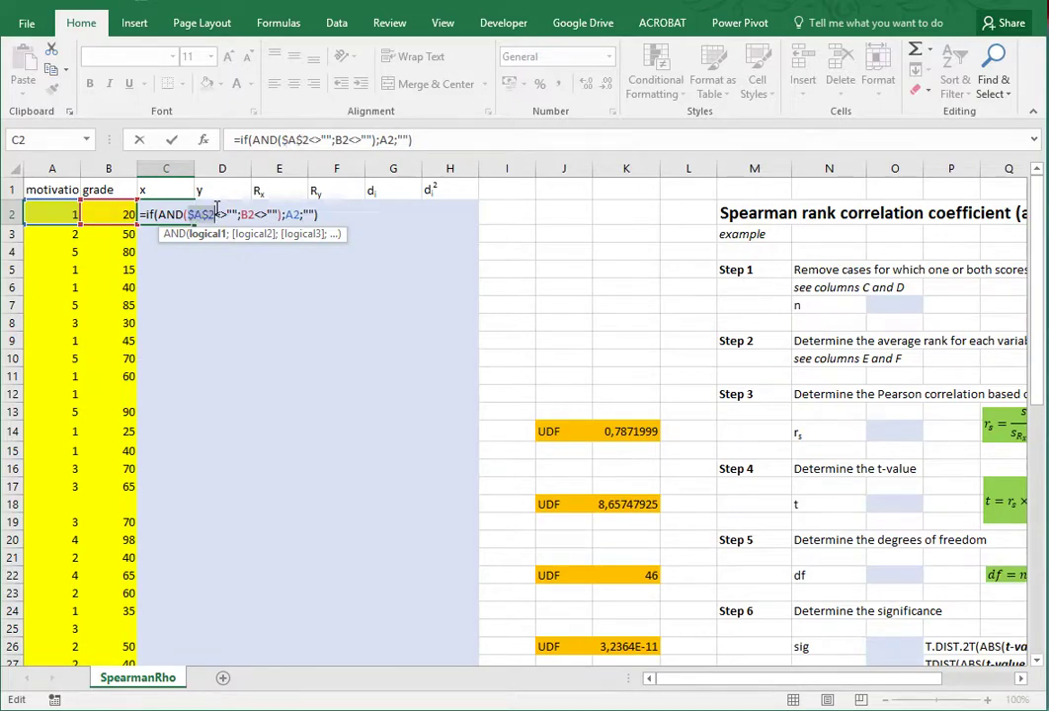
{"action": "key", "text": "F4"}
{"action": "key", "text": "F4"}
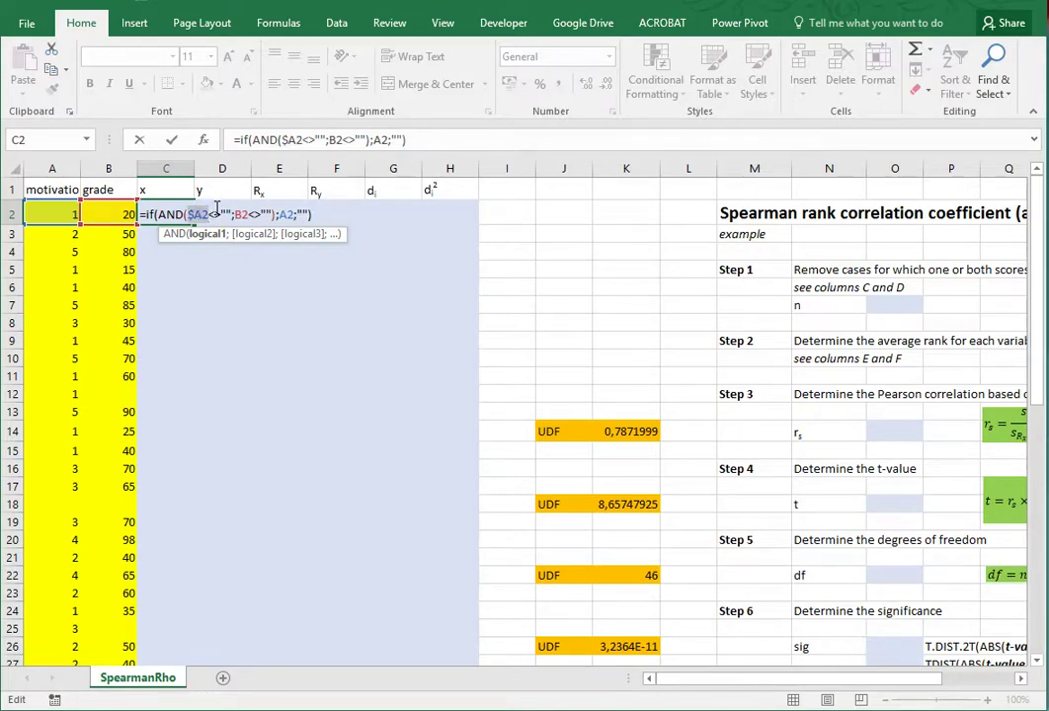
{"action": "left_click", "coordinate": [238, 214]}
{"action": "key", "text": "F4"}
{"action": "key", "text": "F4"}
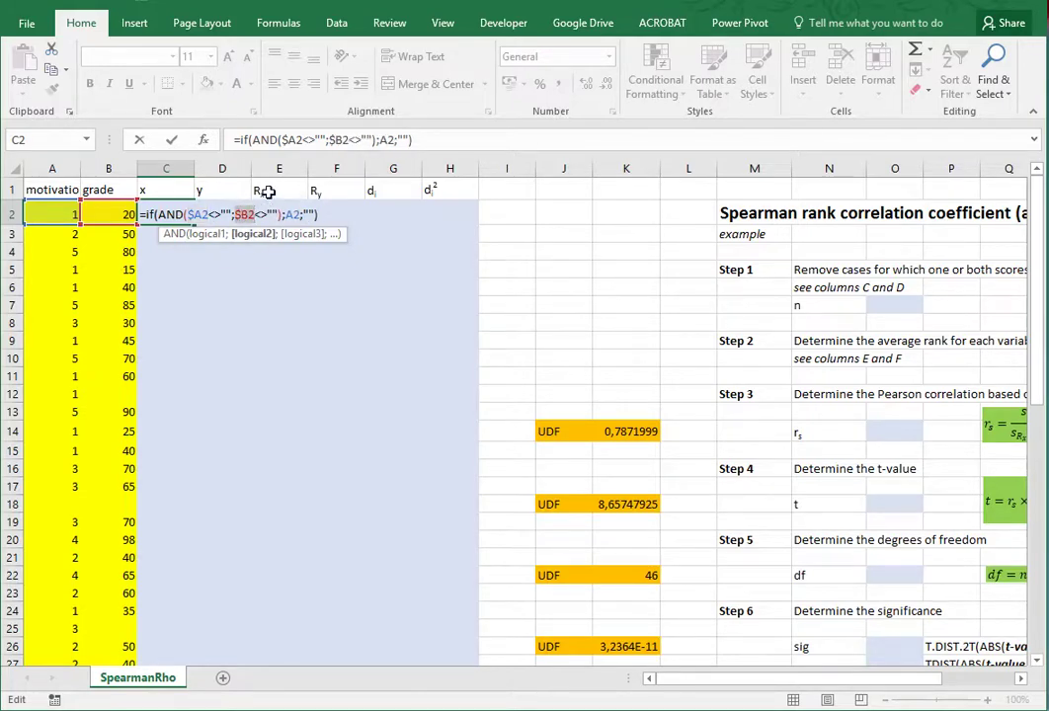
{"action": "key", "text": "Return"}
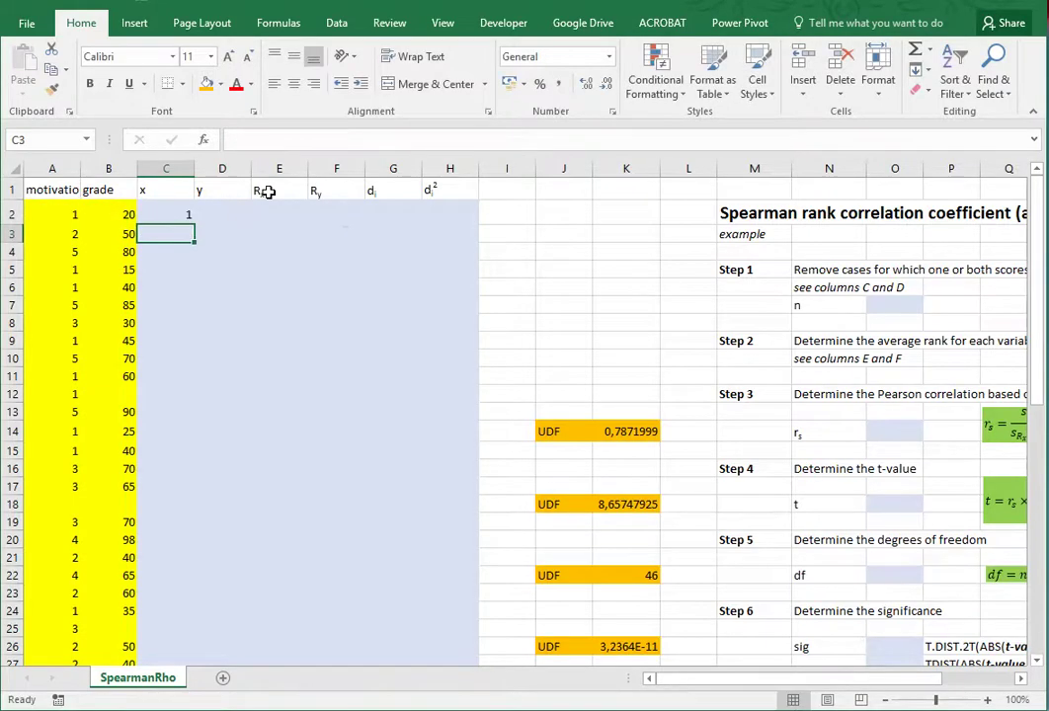
- Copy the C2 formula across the x and y columns for all data rows, and check the formula in D9
{"action": "key", "text": "Up"}
{"action": "key", "text": "ctrl+c"}
{"action": "key", "text": "shift+Right"}
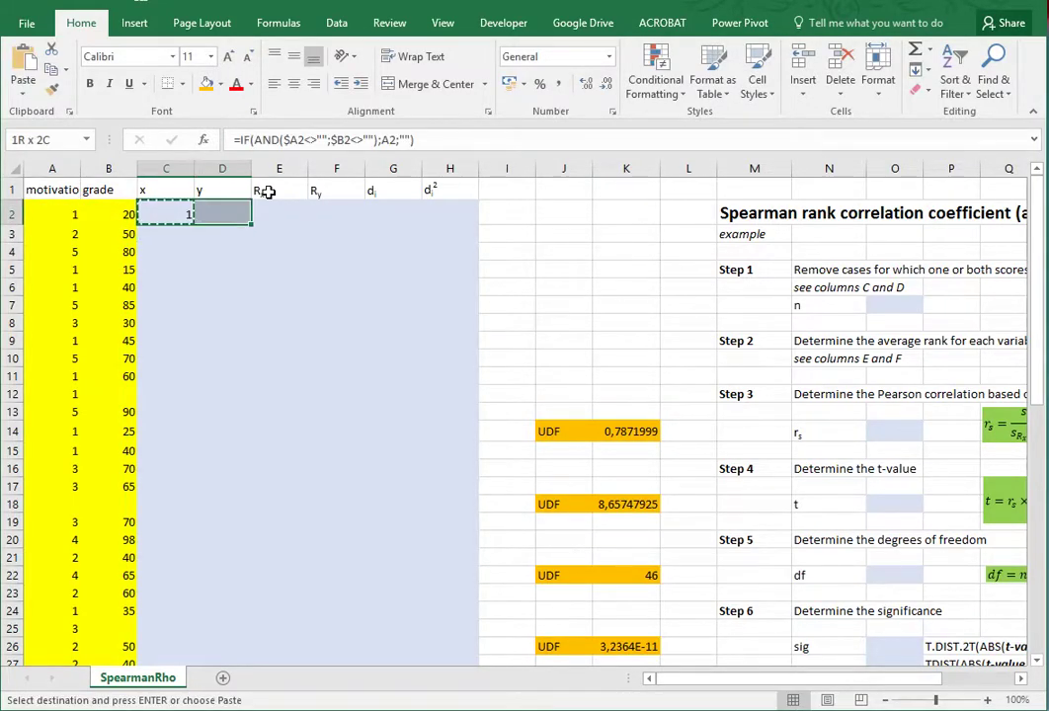
{"action": "scroll", "coordinate": [245, 370], "scroll_direction": "down", "scroll_amount": 7}
{"action": "scroll", "coordinate": [245, 370], "scroll_direction": "down", "scroll_amount": 6}
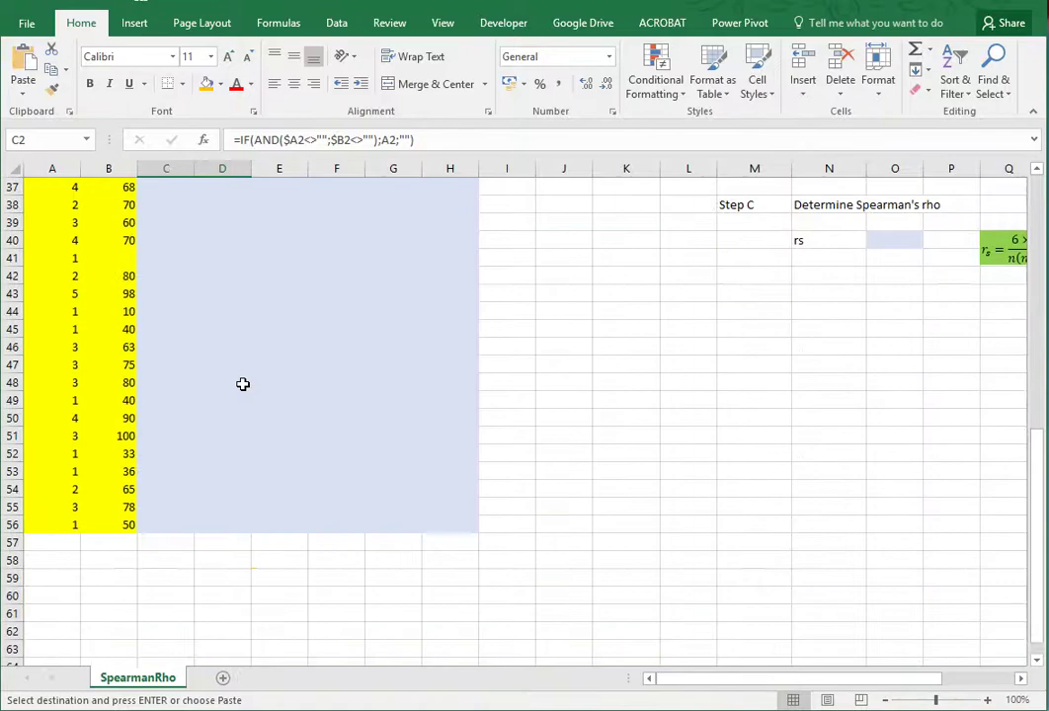
{"action": "left_click", "coordinate": [225, 471], "text": "shift"}
{"action": "key", "text": "ctrl+v"}
{"action": "scroll", "coordinate": [236, 454], "scroll_direction": "up", "scroll_amount": 13}
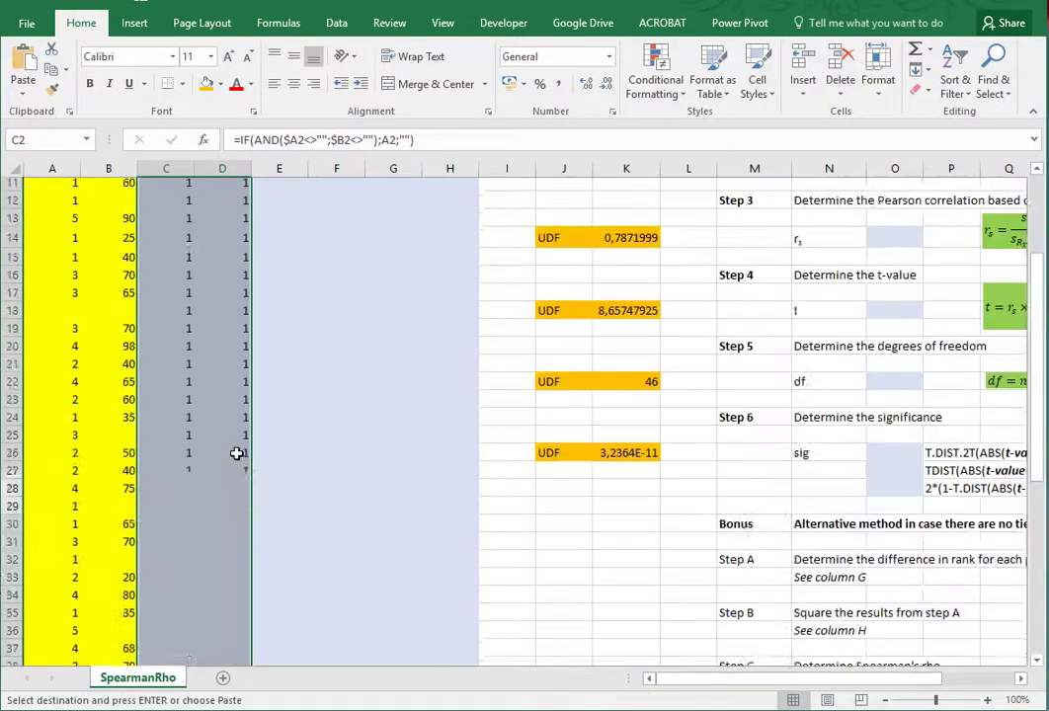
{"action": "double_click", "coordinate": [225, 341]}
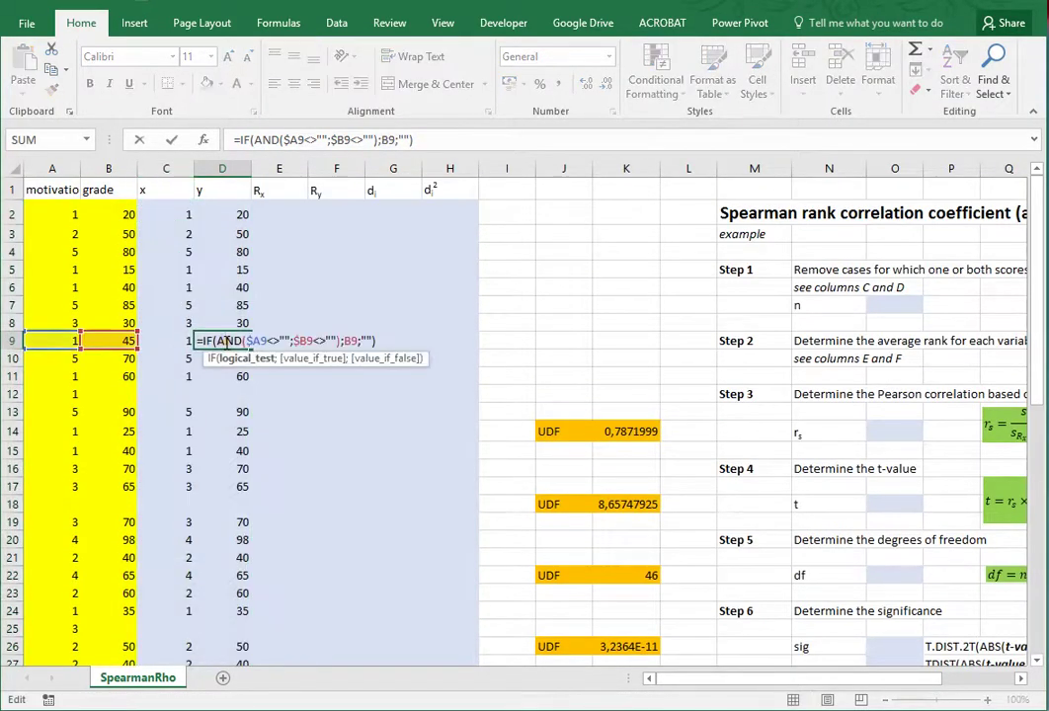
{"action": "key", "text": "Escape"}
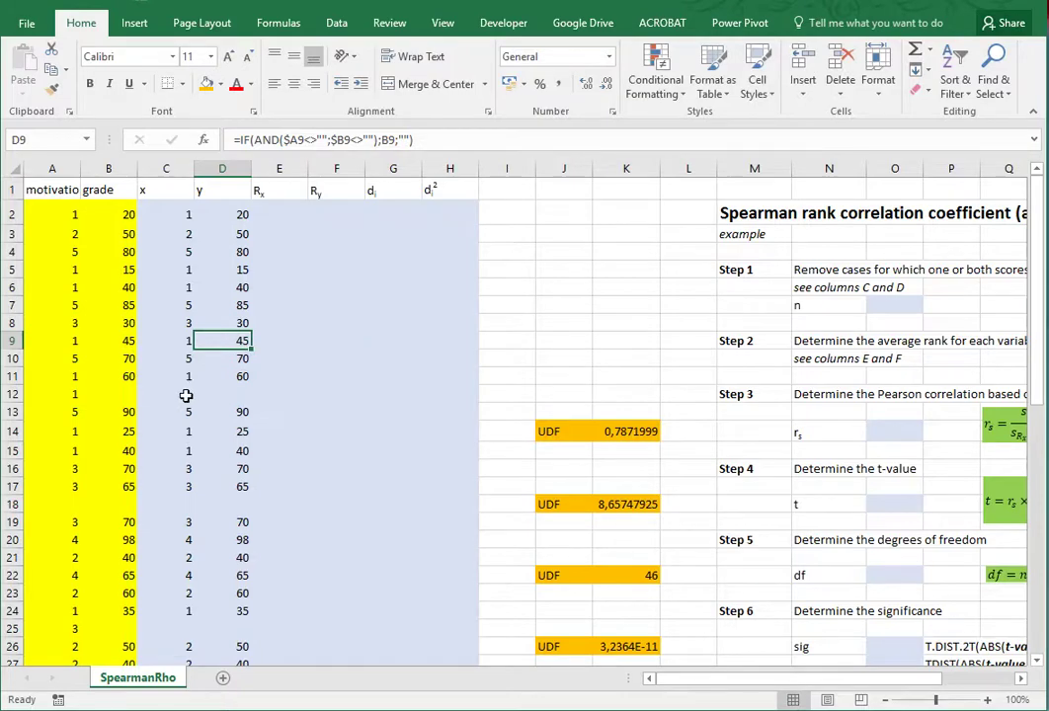
- Count the complete pairs for n in cell O7 with =COUNT(C:C)
{"action": "left_click", "coordinate": [873, 312]}
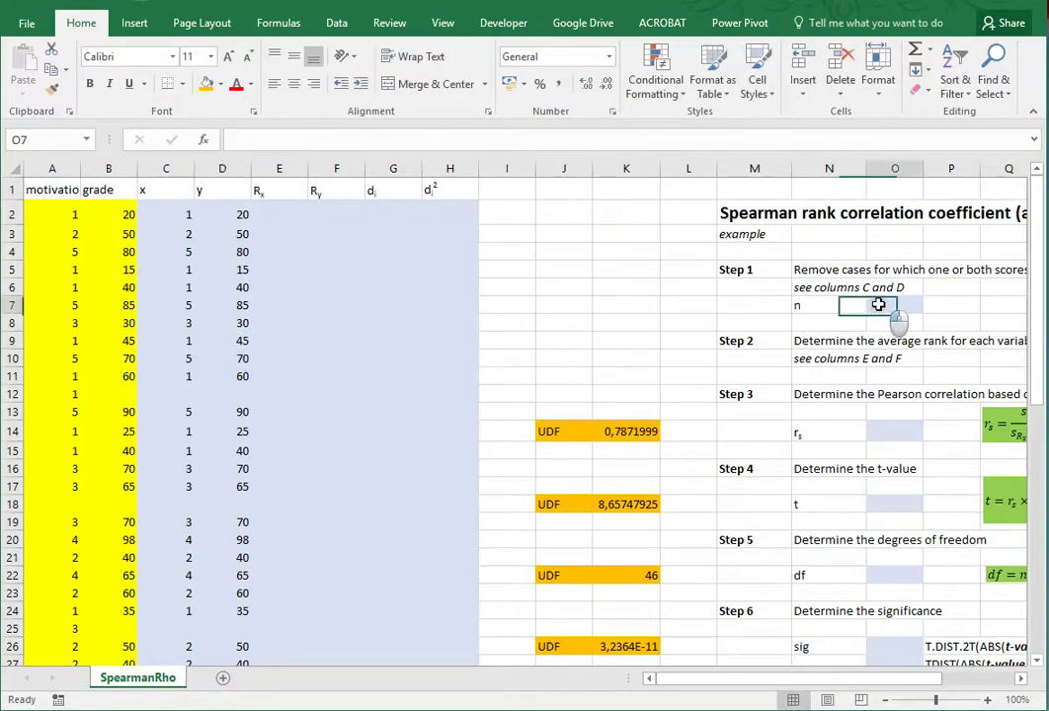
{"action": "type", "text": "="}
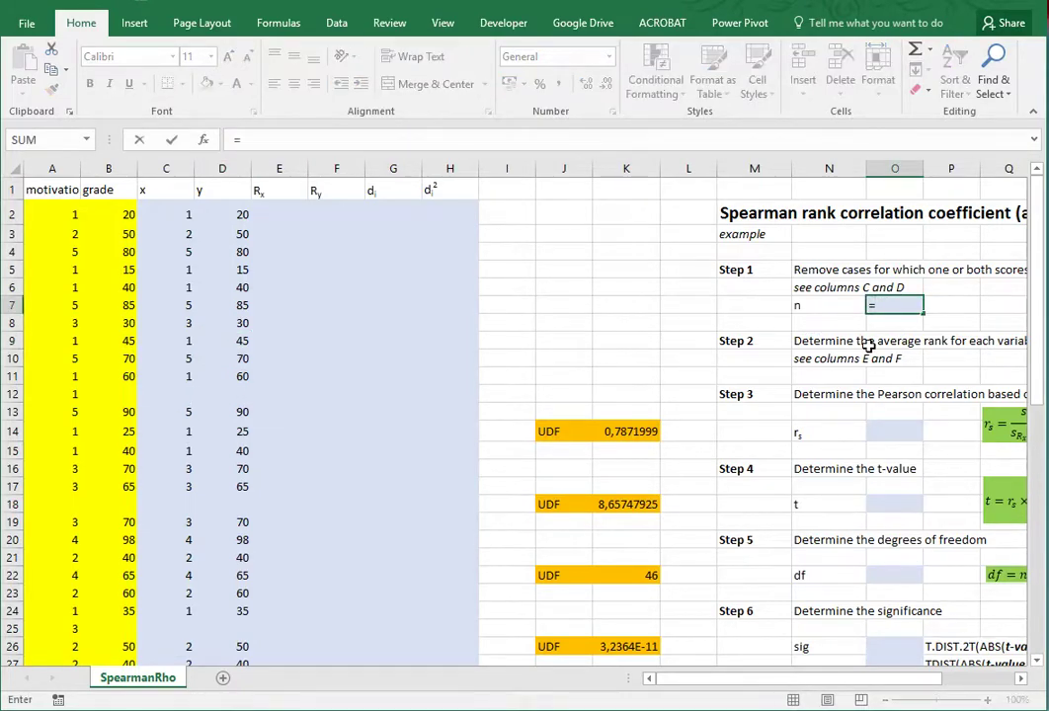
{"action": "type", "text": "count(C:C"}
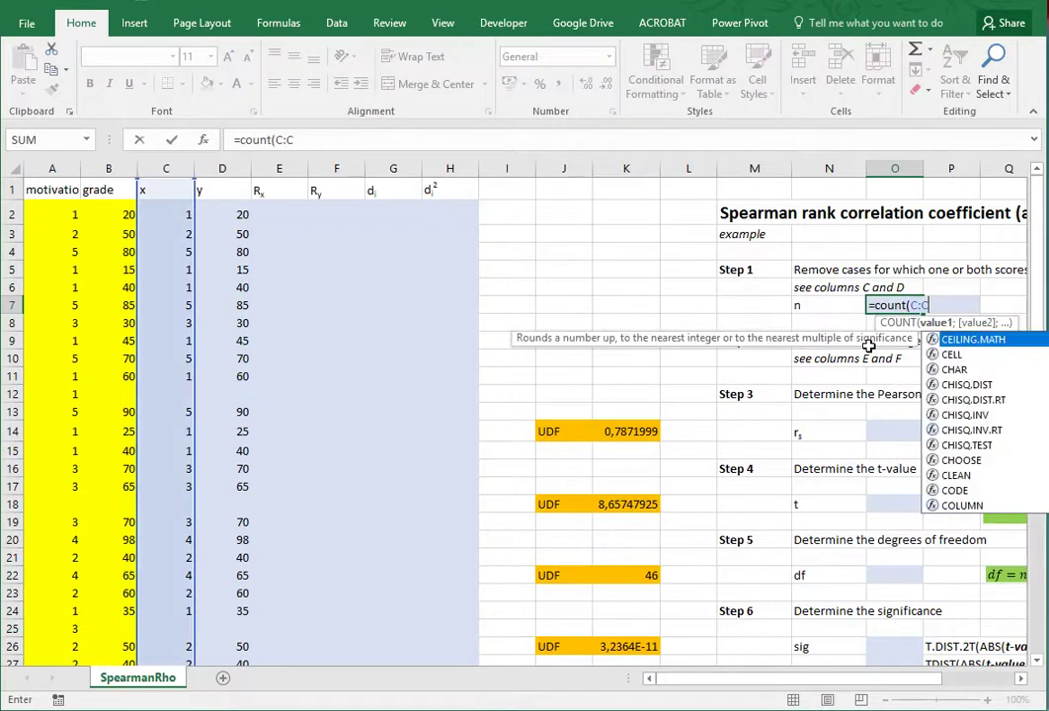
{"action": "key", "text": "Return"}
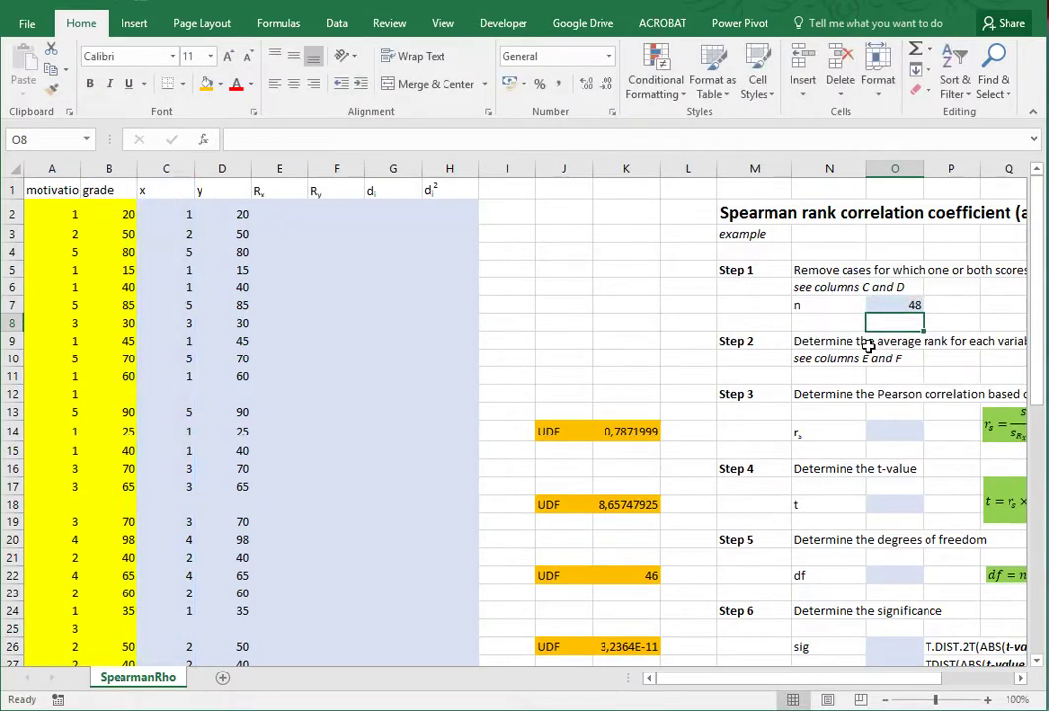
- Start a RANK.AVG formula in the first Rx cell, E2, ranking C2 within the x scores C2:C56
{"action": "key", "text": "Down"}
{"action": "key", "text": "Down"}
{"action": "key", "text": "Down"}
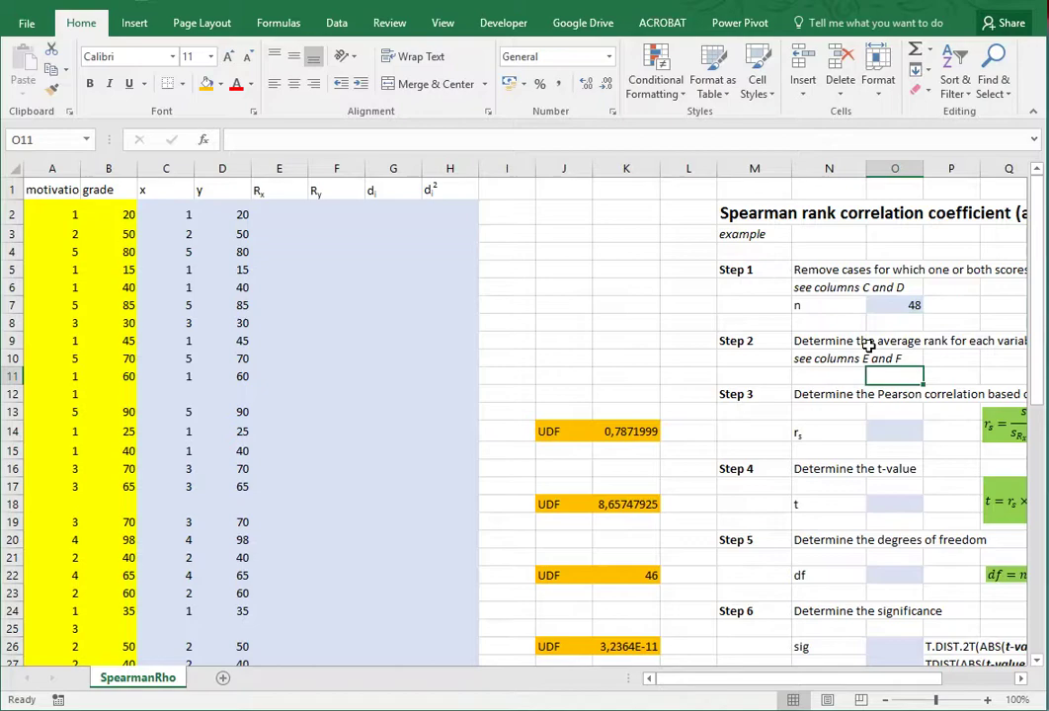
{"action": "key", "text": "Left"}
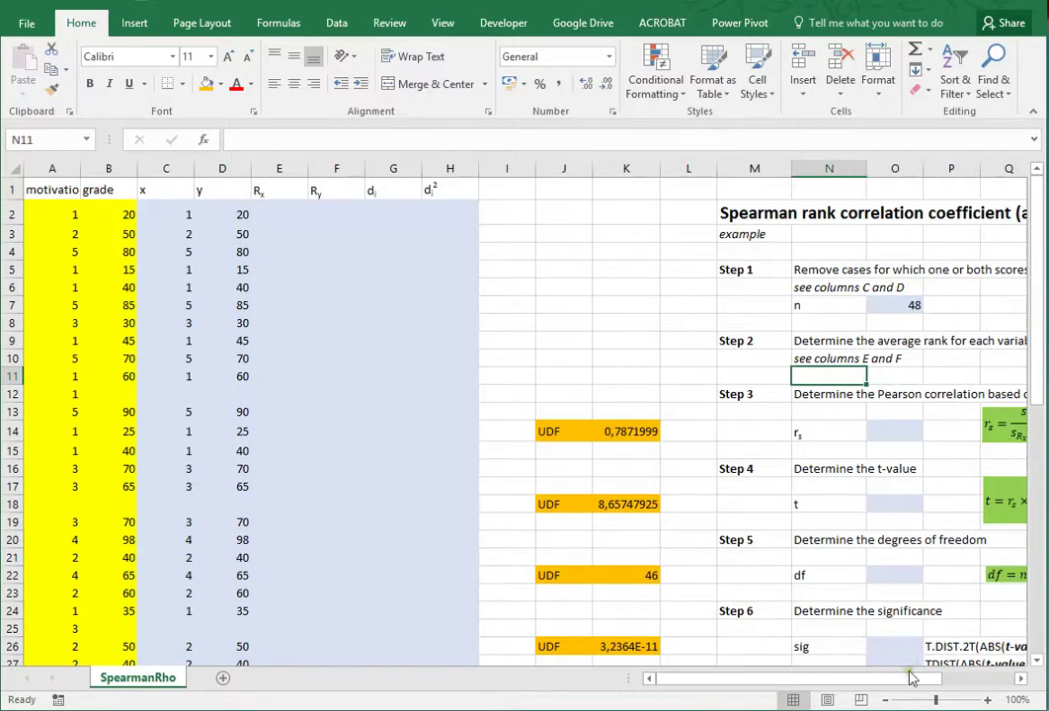
{"action": "left_click_drag", "start_coordinate": [909, 678], "coordinate": [948, 677]}
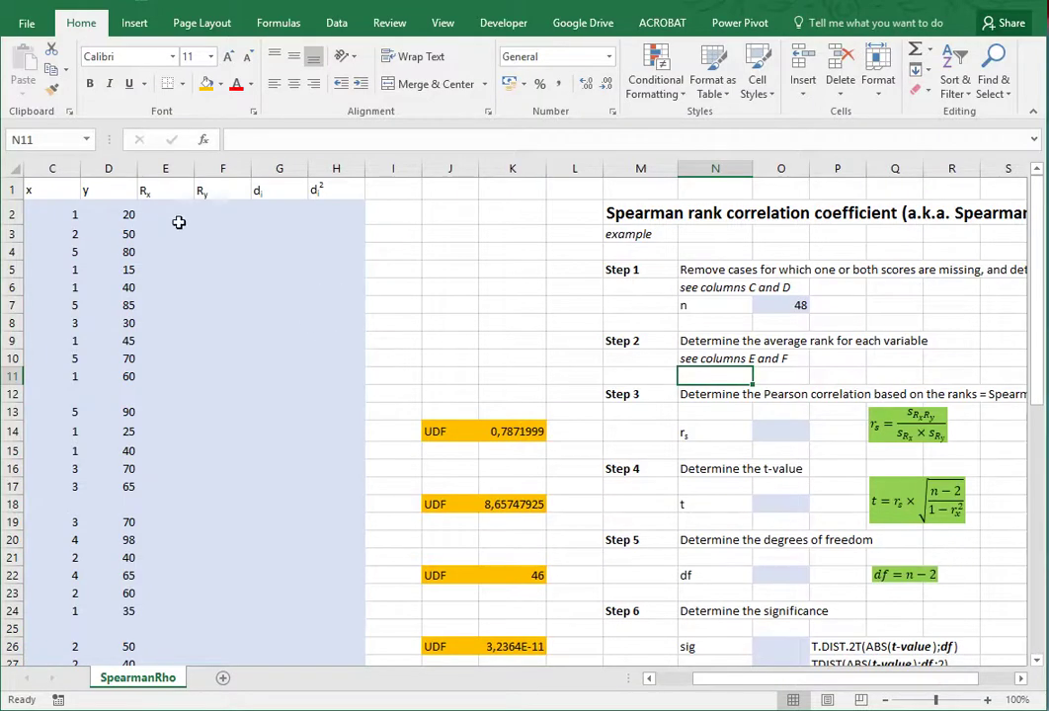
{"action": "left_click", "coordinate": [160, 211]}
{"action": "type", "text": "="}
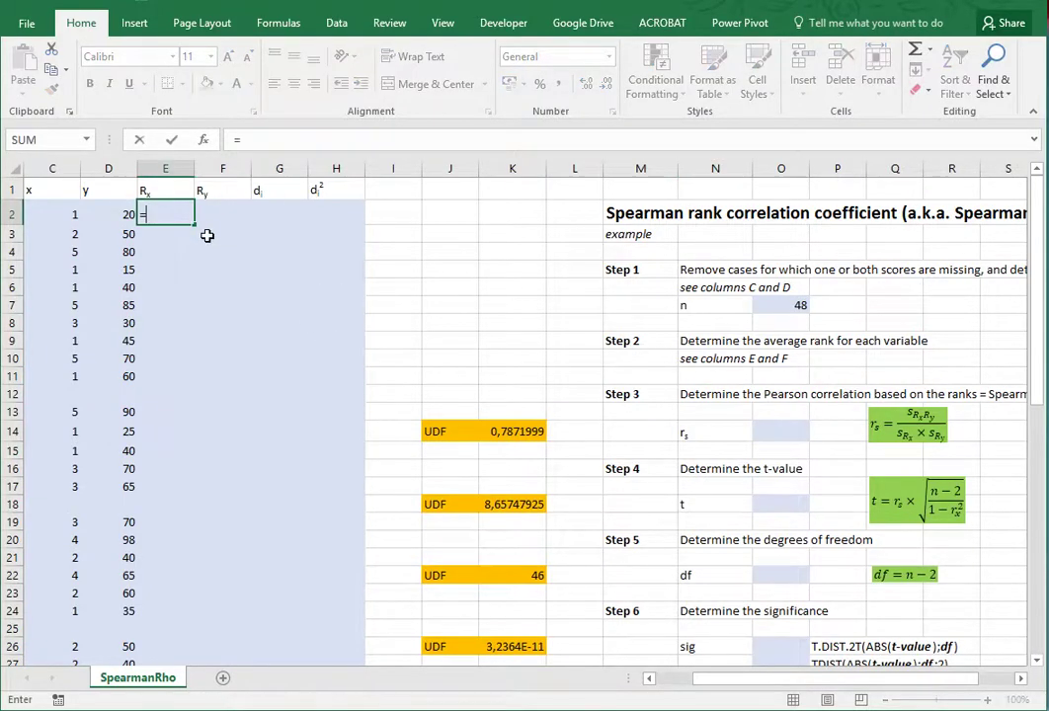
{"action": "type", "text": "rank.a"}
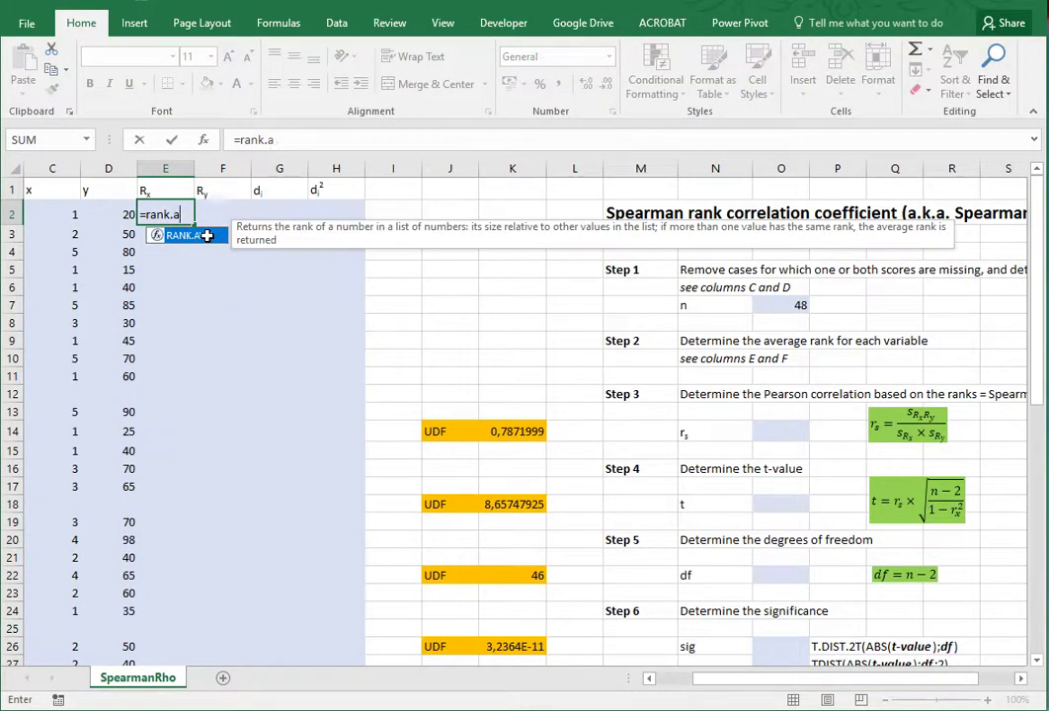
{"action": "type", "text": "vg("}
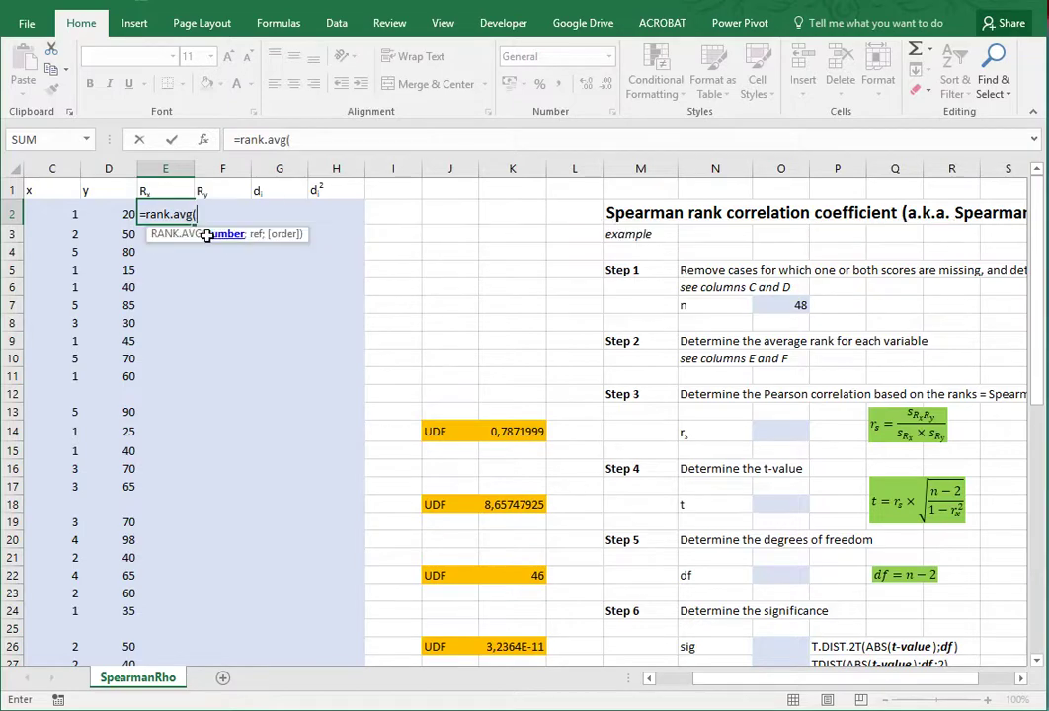
{"action": "left_click", "coordinate": [60, 213]}
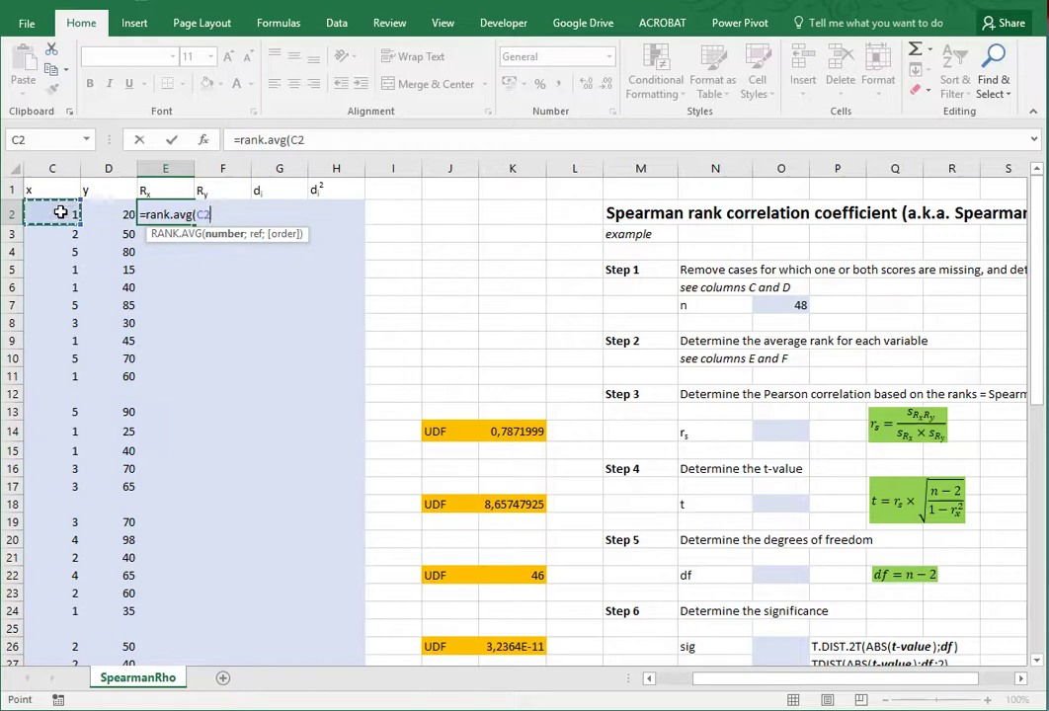
{"action": "type", "text": ";"}
{"action": "left_click", "coordinate": [60, 213]}
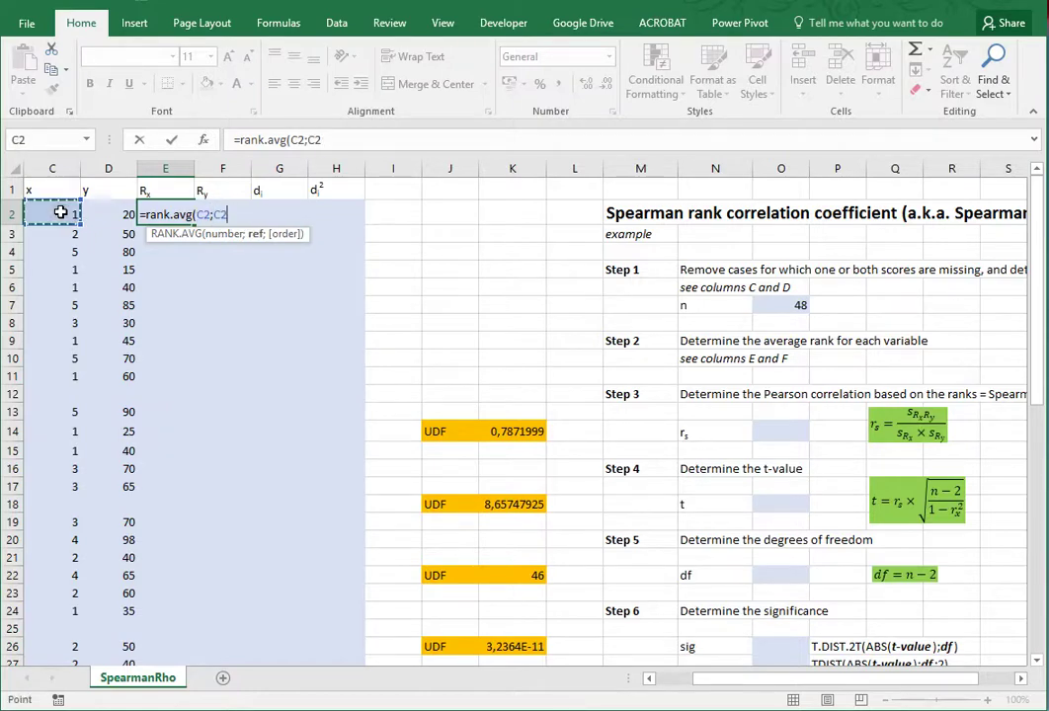
{"action": "scroll", "coordinate": [61, 212], "scroll_direction": "down", "scroll_amount": 12}
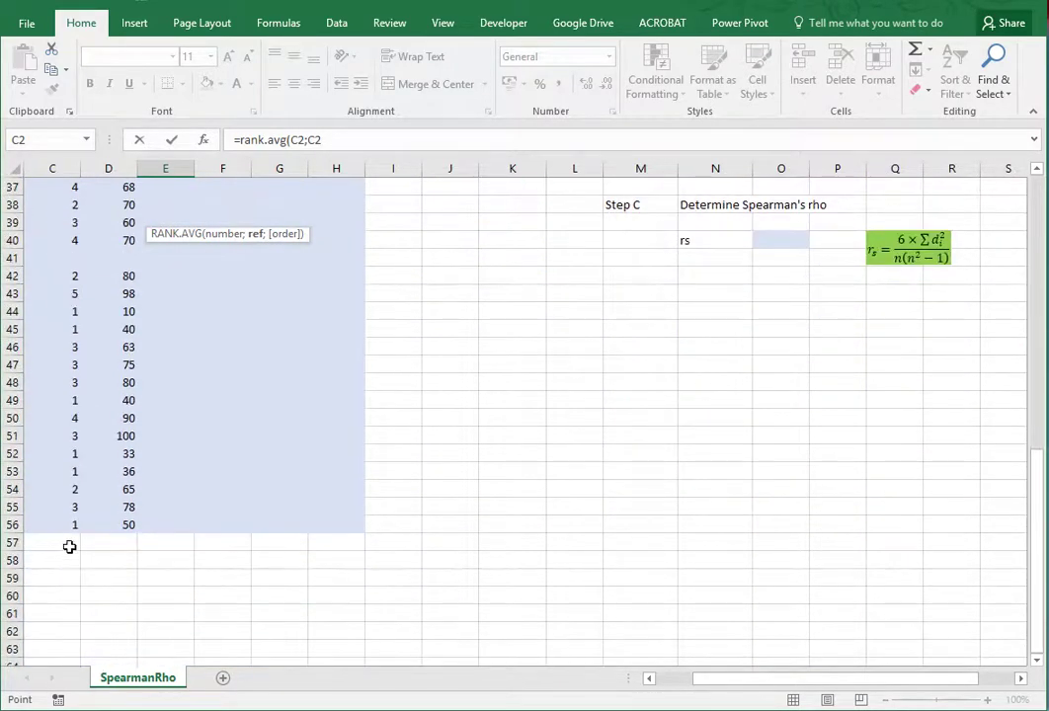
{"action": "left_click", "coordinate": [61, 524], "text": "shift"}
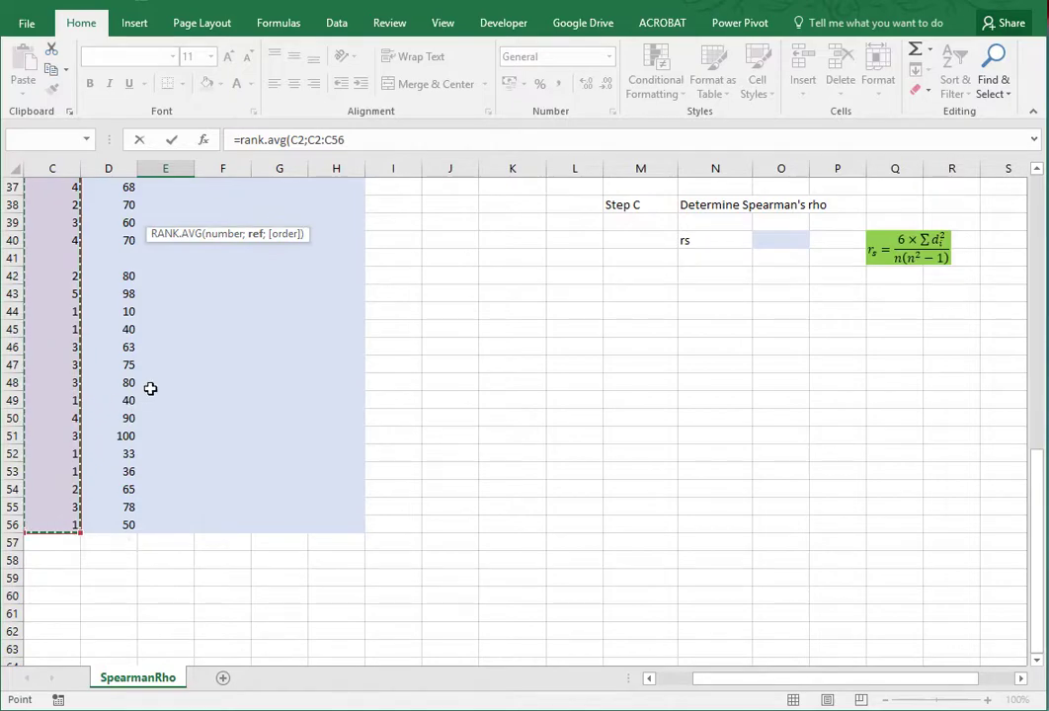
- Fix the rows of the ranking range as C$2:C$56, set the order to 1 (ascending), and commit the E2 formula
{"action": "scroll", "coordinate": [151, 388], "scroll_direction": "up", "scroll_amount": 12}
{"action": "key", "text": "F4"}
{"action": "key", "text": "F4"}
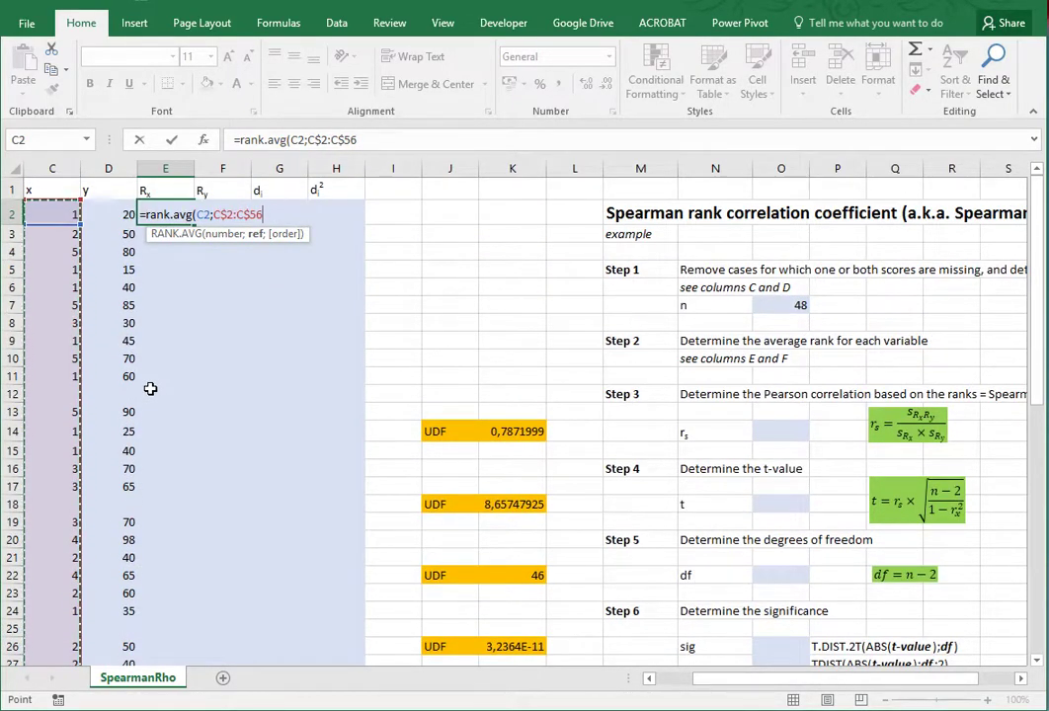
{"action": "type", "text": ";"}
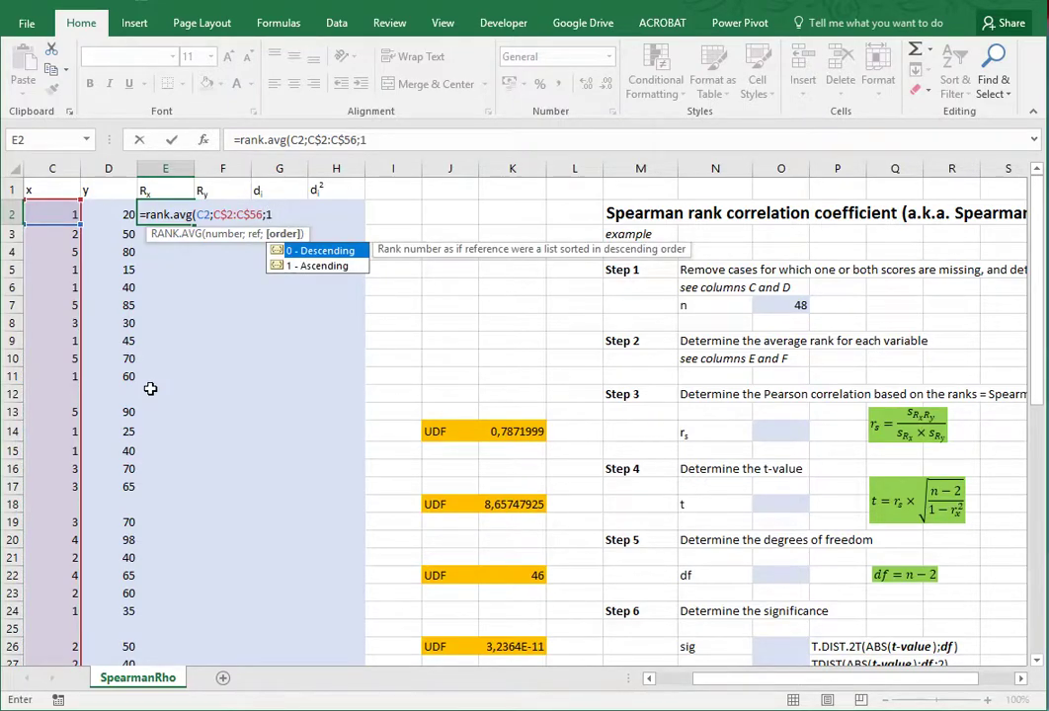
{"action": "type", "text": "1"}
{"action": "key", "text": "Return"}
{"action": "key", "text": "Up"}
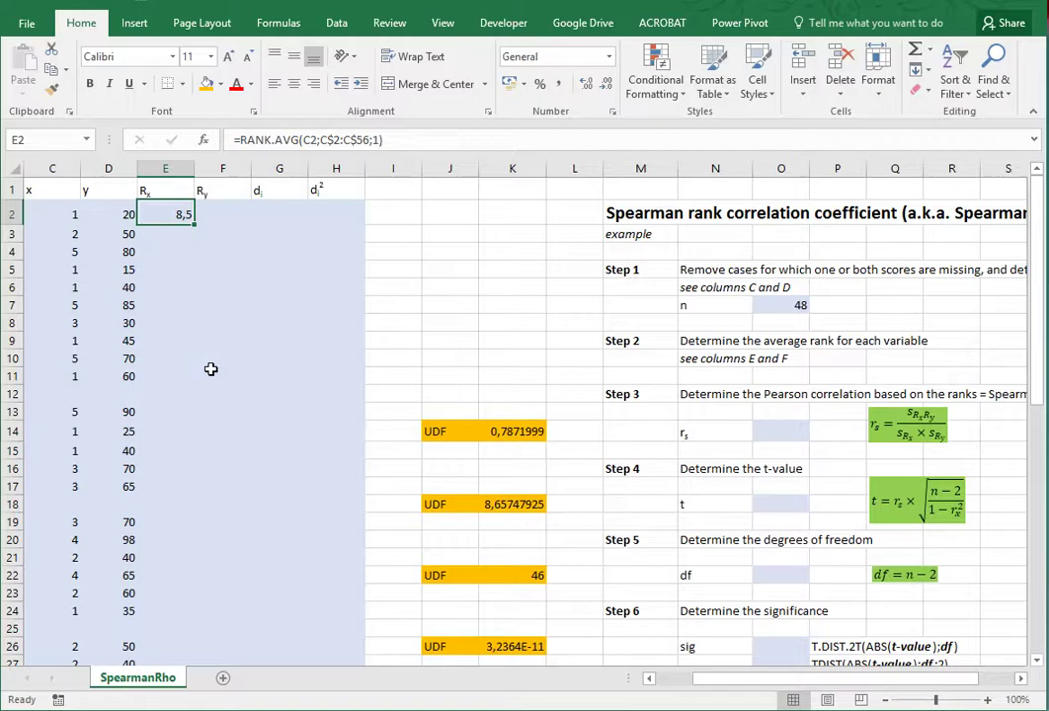
- Copy the E2 rank formula across the Rx and Ry columns down to row 56
{"action": "key", "text": "ctrl+c"}
{"action": "scroll", "coordinate": [212, 366], "scroll_direction": "down", "scroll_amount": 6}
{"action": "scroll", "coordinate": [218, 362], "scroll_direction": "down", "scroll_amount": 6}
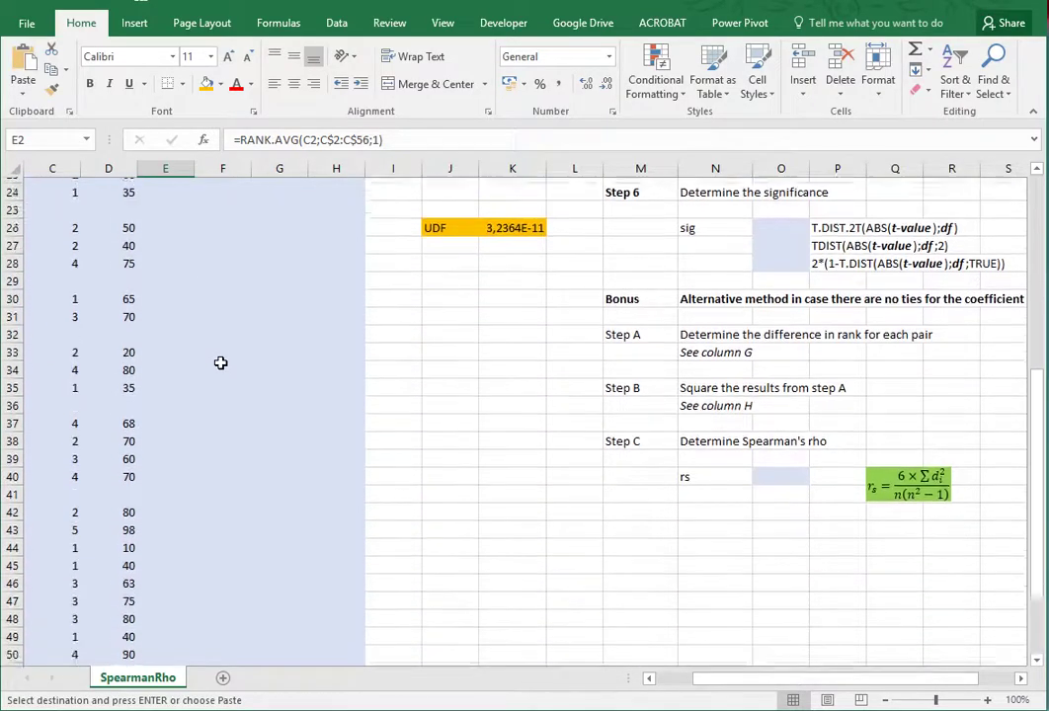
{"action": "left_click", "coordinate": [219, 520], "text": "shift"}
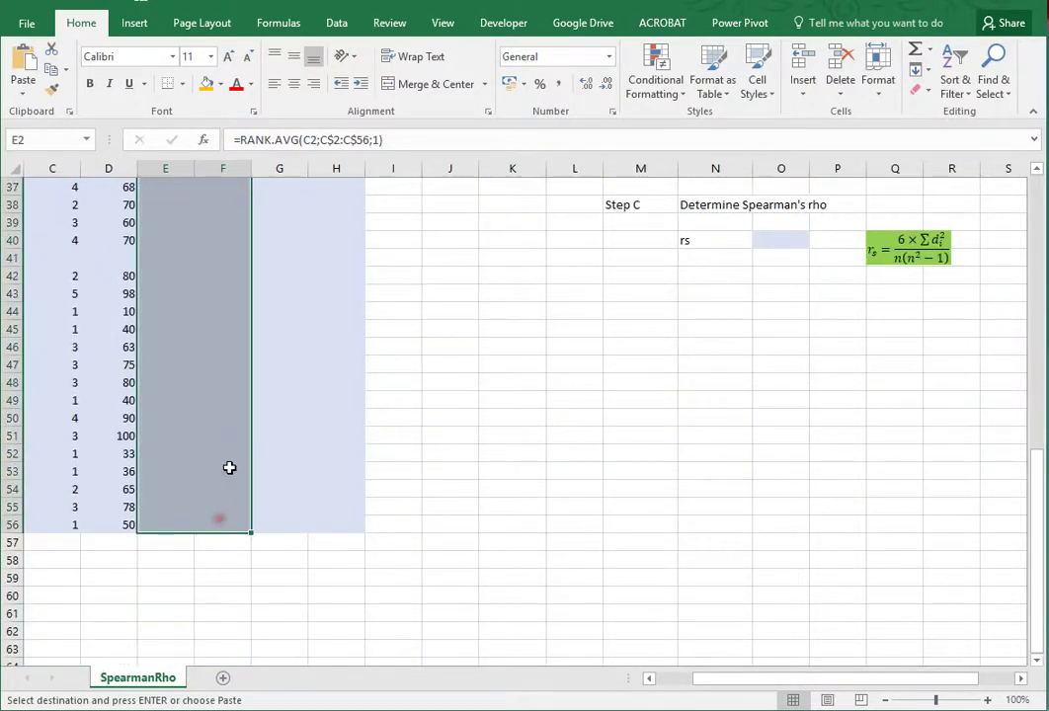
{"action": "key", "text": "ctrl+v"}
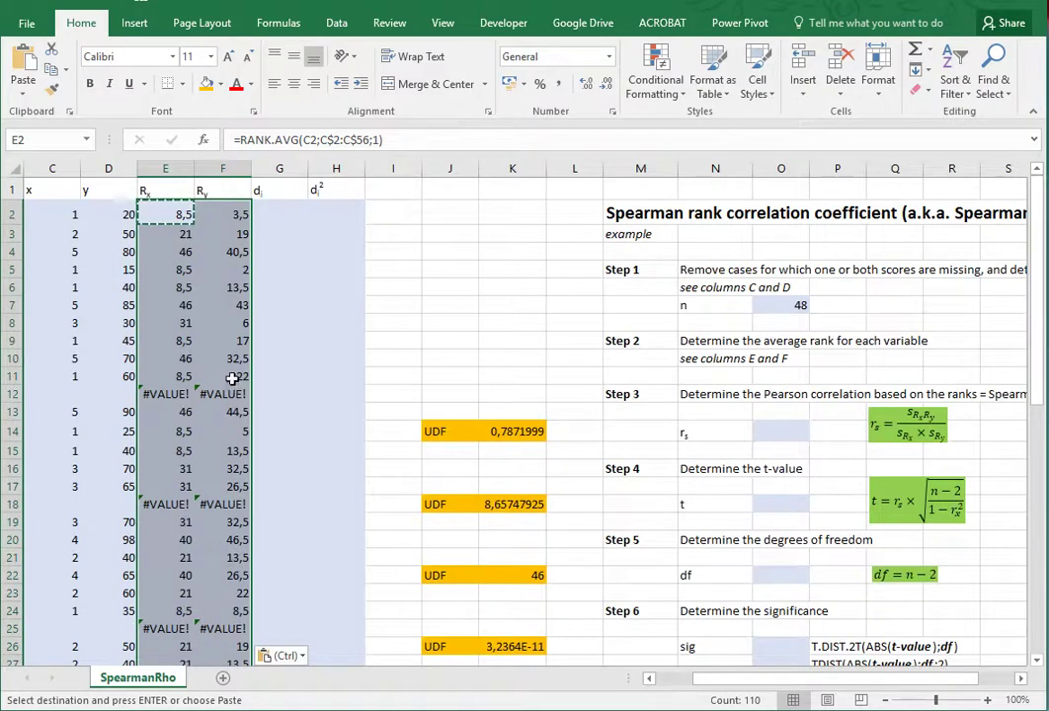
- Wrap the E2 formula in an IF so blank scores stay blank: =IF(C2="";"";RANK.AVG(C2;C$2:C$56;1)), accepting the proposed bracket correction
{"action": "double_click", "coordinate": [163, 214]}
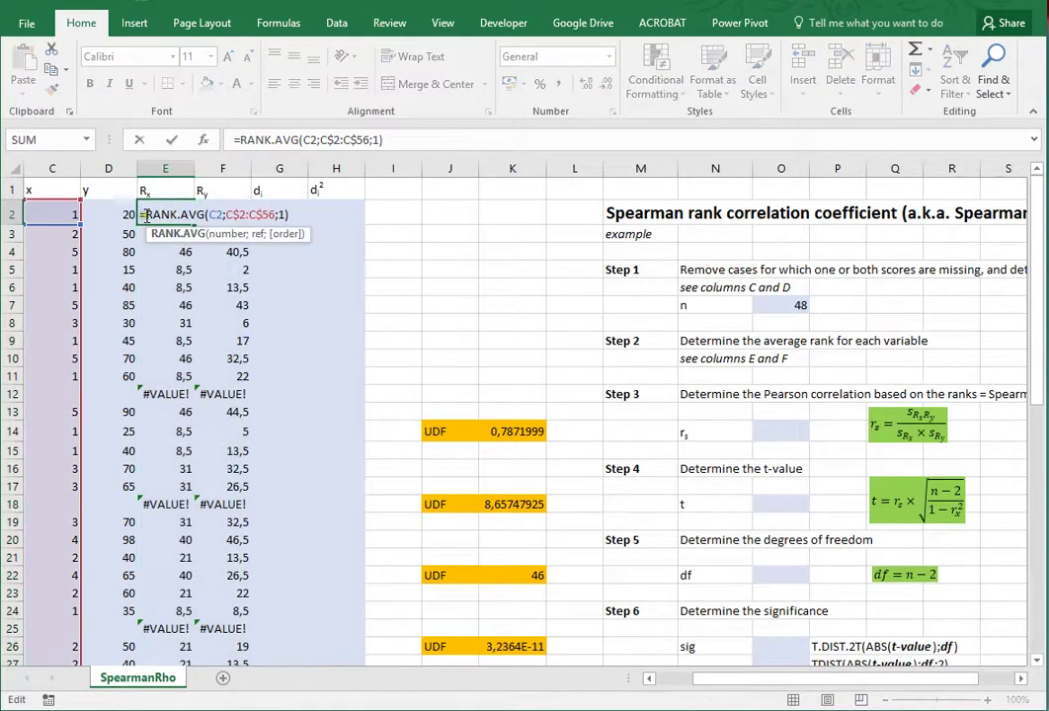
{"action": "left_click", "coordinate": [144, 214]}
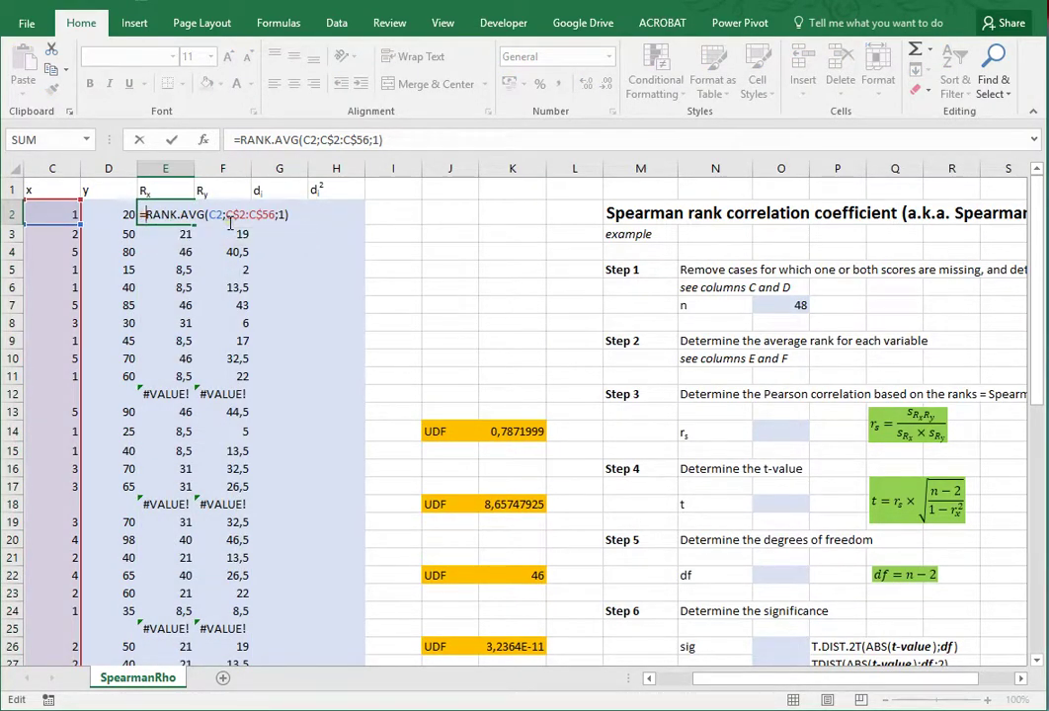
{"action": "type", "text": "if("}
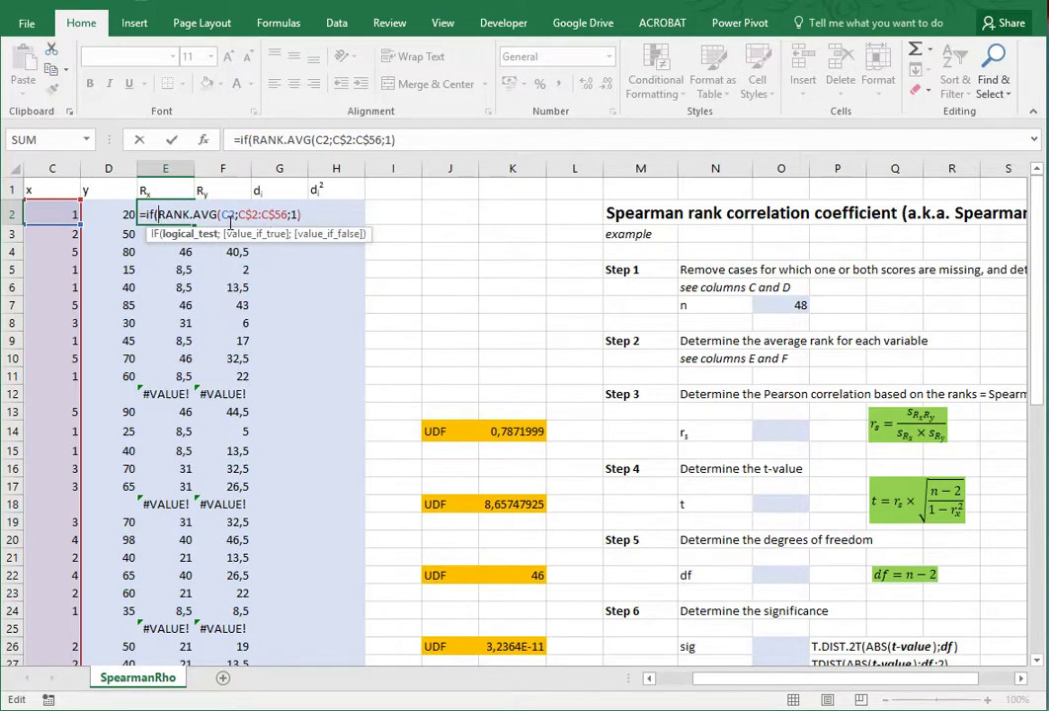
{"action": "left_click", "coordinate": [35, 215]}
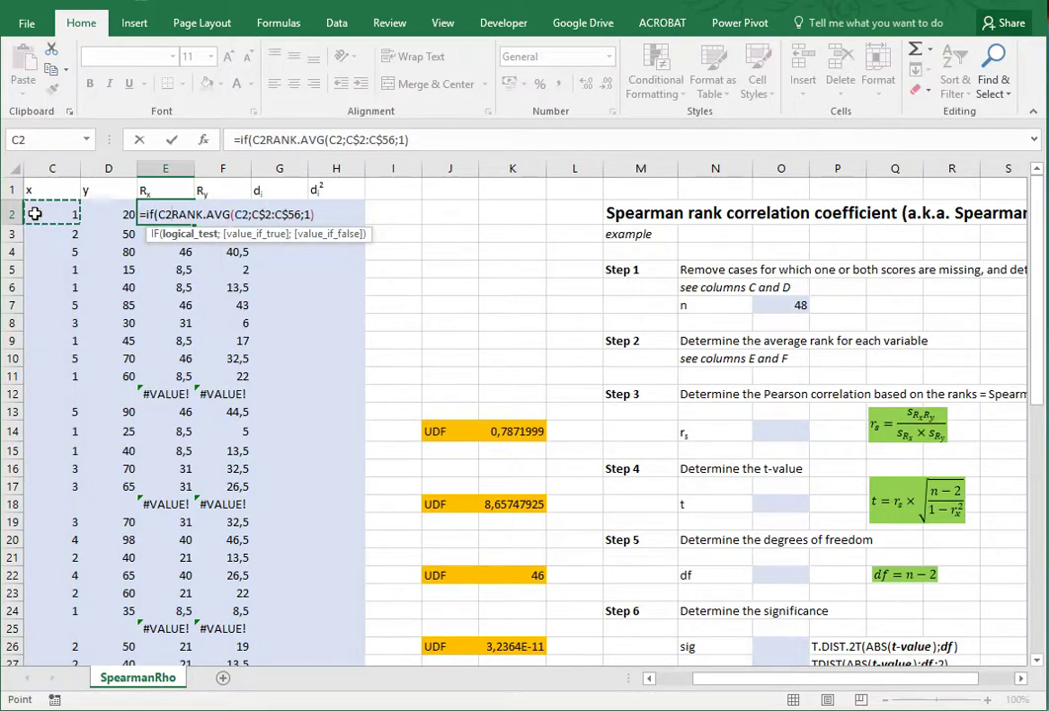
{"action": "type", "text": "<="}
{"action": "key", "text": "BackSpace"}
{"action": "key", "text": "BackSpace"}
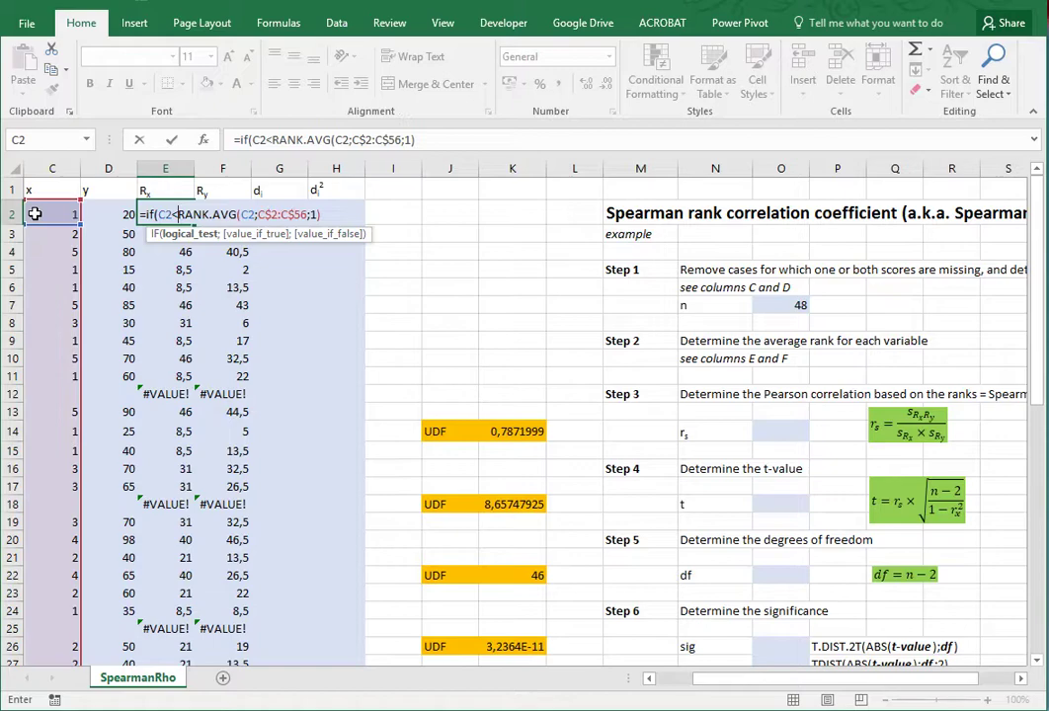
{"action": "type", "text": "="}
{"action": "type", "text": "\"\";\"\""}
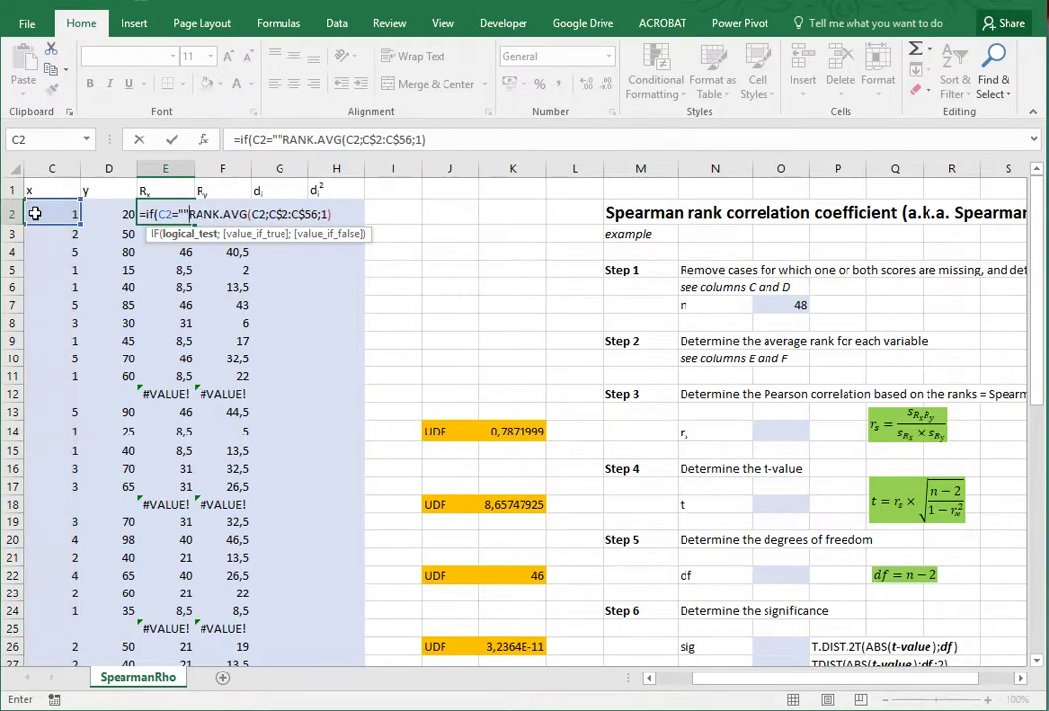
{"action": "key", "text": "Return"}
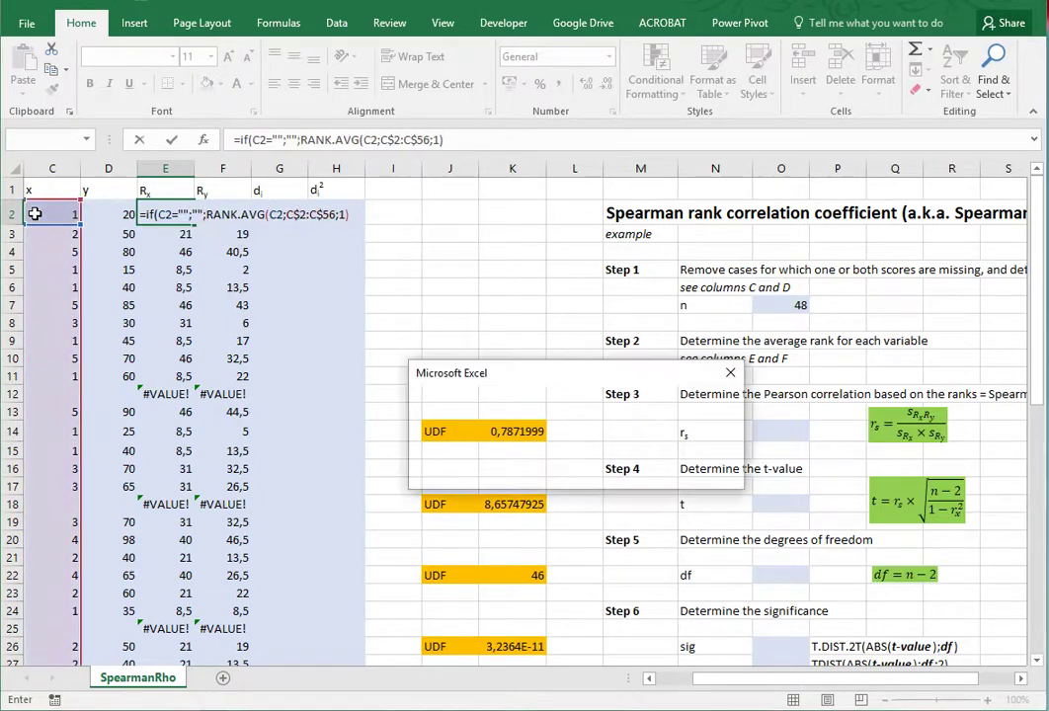
{"action": "key", "text": "Return"}
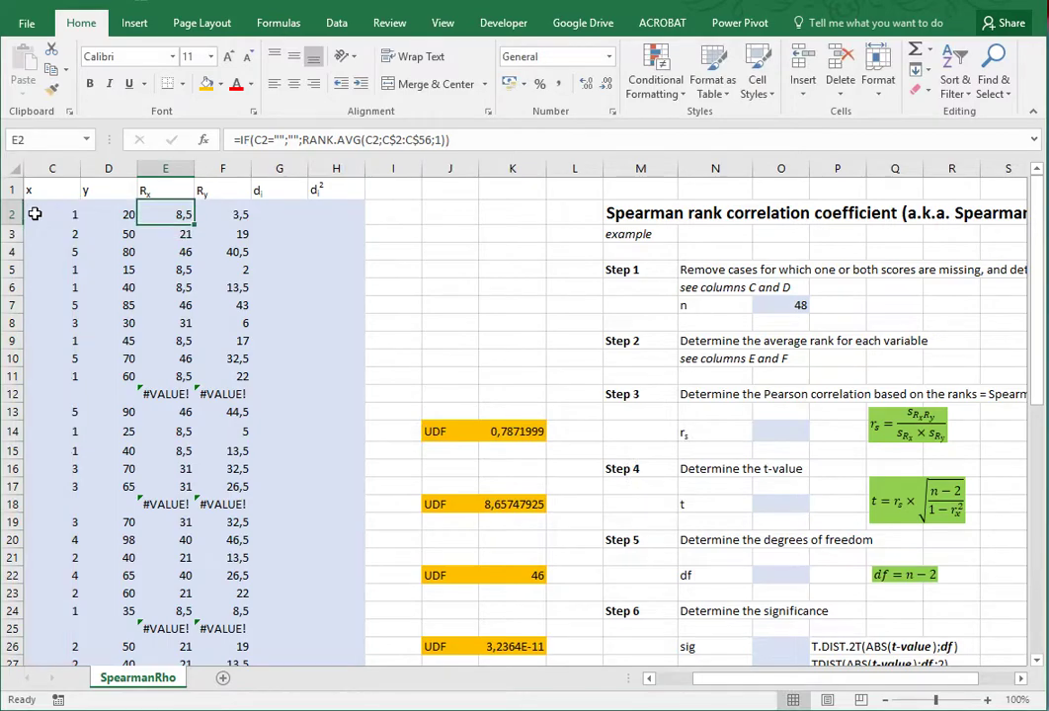
- Copy the IF-wrapped rank formula from E2 over the range E2:F56, and check the formula in E12
{"action": "key", "text": "ctrl+c"}
{"action": "scroll", "coordinate": [243, 400], "scroll_direction": "down", "scroll_amount": 10}
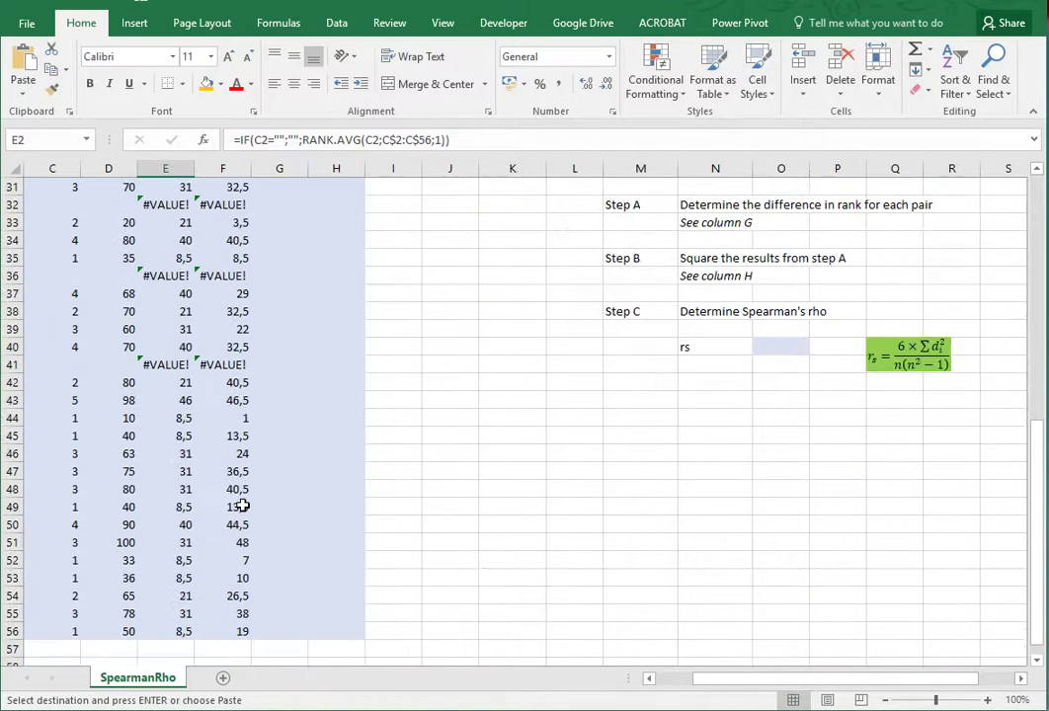
{"action": "left_click", "coordinate": [229, 628], "text": "shift"}
{"action": "scroll", "coordinate": [200, 415], "scroll_direction": "up", "scroll_amount": 10}
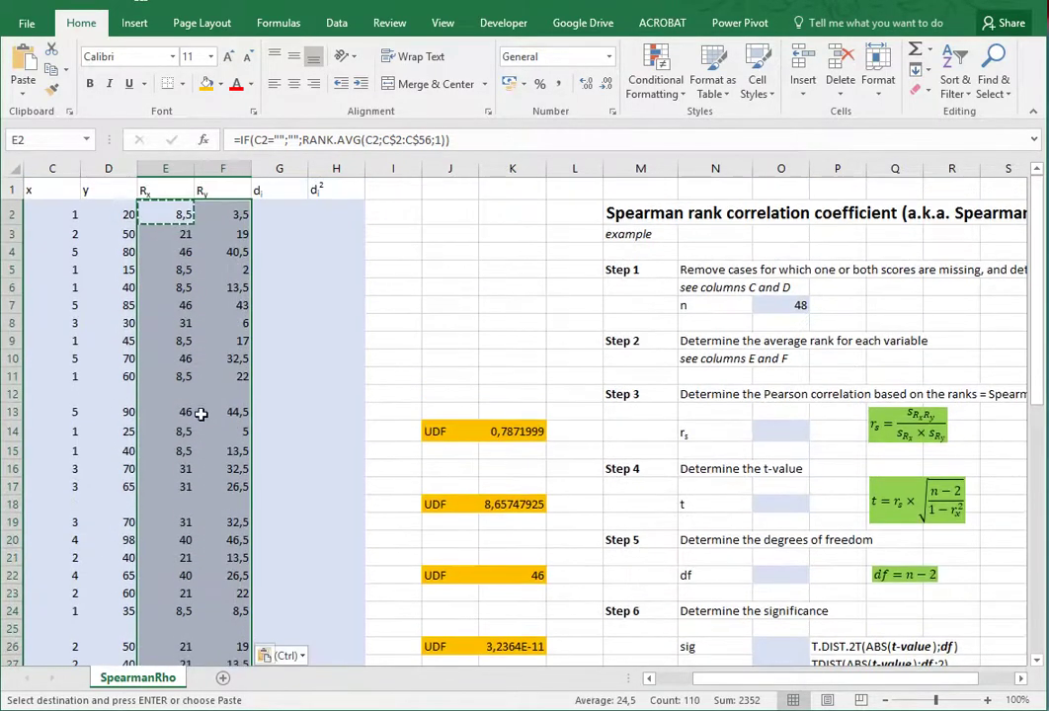
{"action": "left_click", "coordinate": [176, 395]}
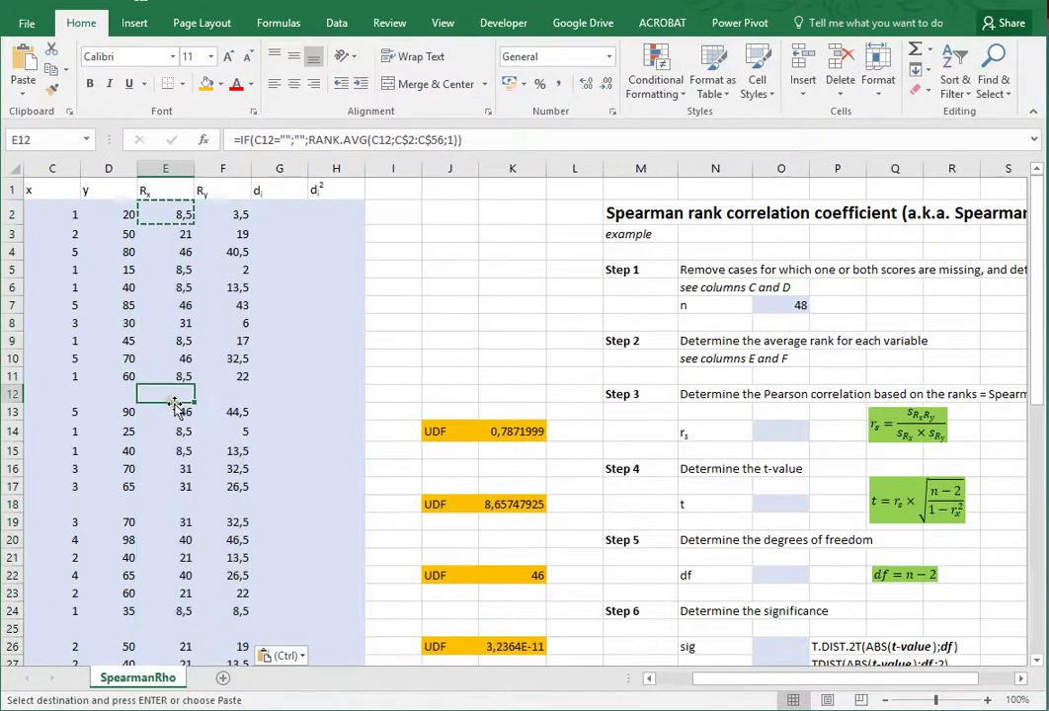
- Calculate the rank correlation rs in cell O14 with =CORREL(E:E;F:F)
{"action": "left_click", "coordinate": [781, 431]}
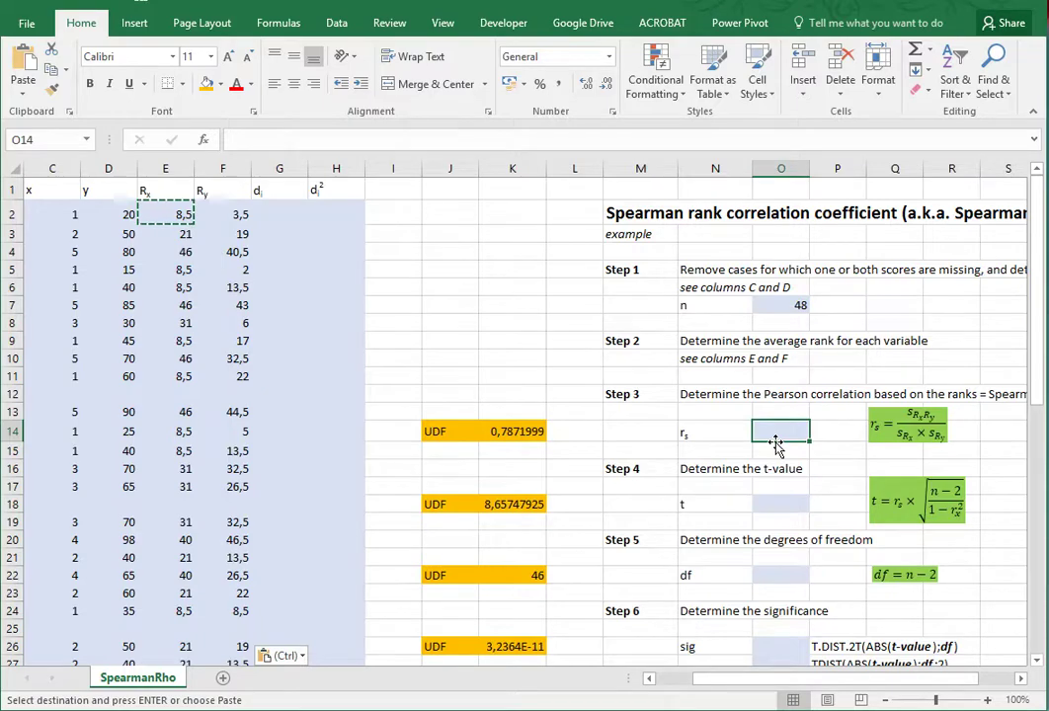
{"action": "type", "text": "="}
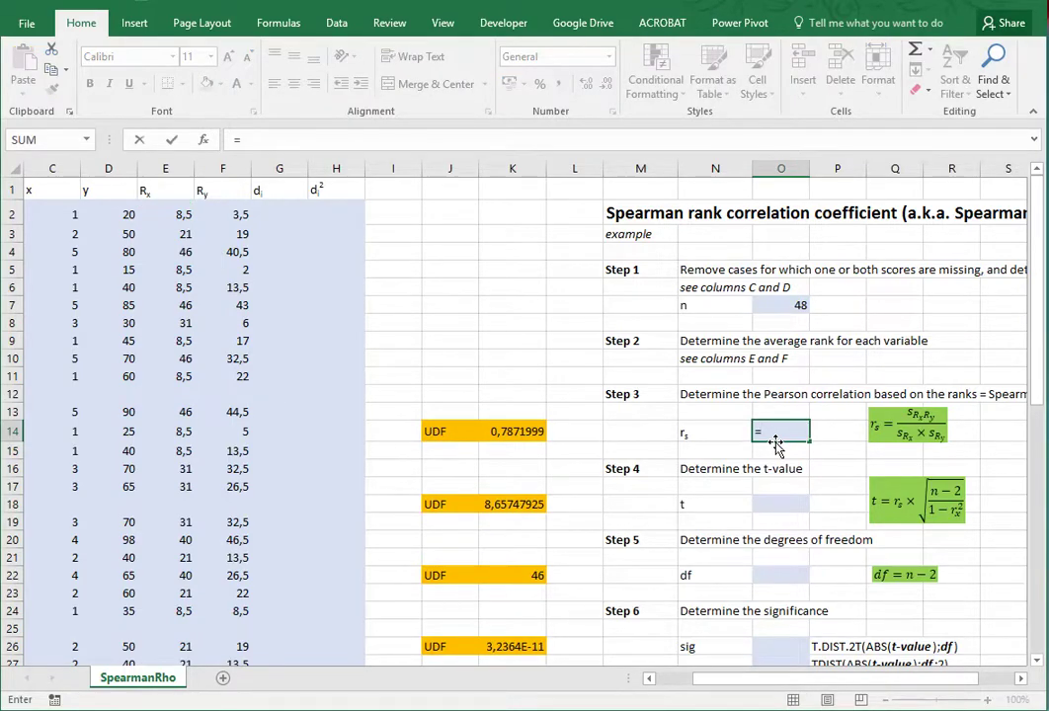
{"action": "type", "text": "correl("}
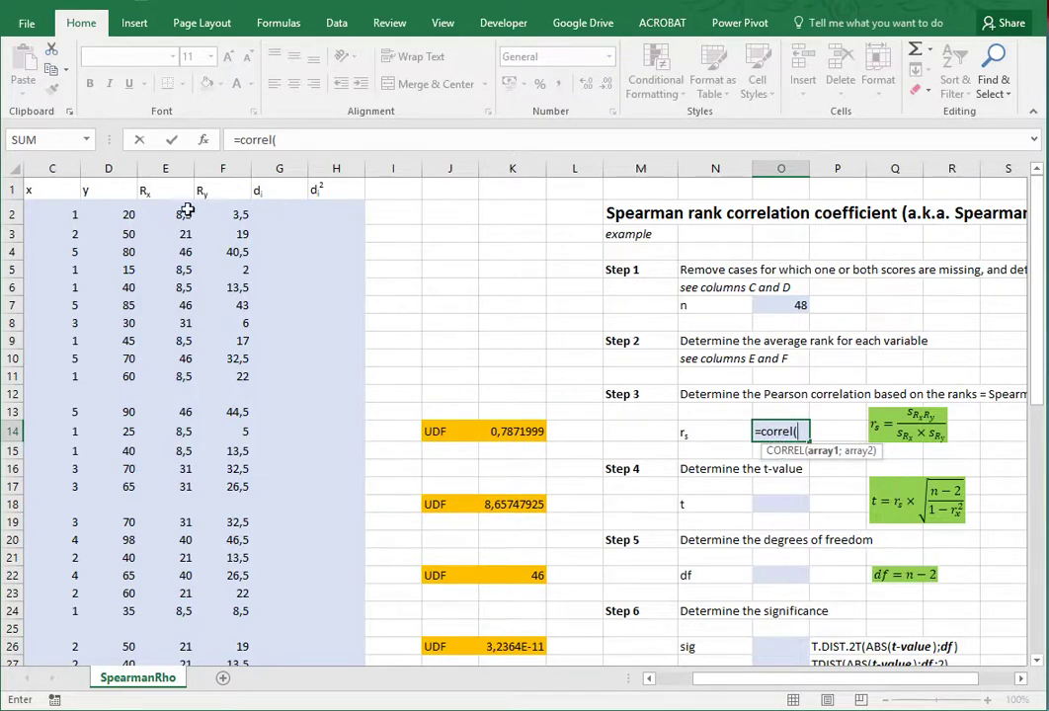
{"action": "left_click", "coordinate": [168, 167]}
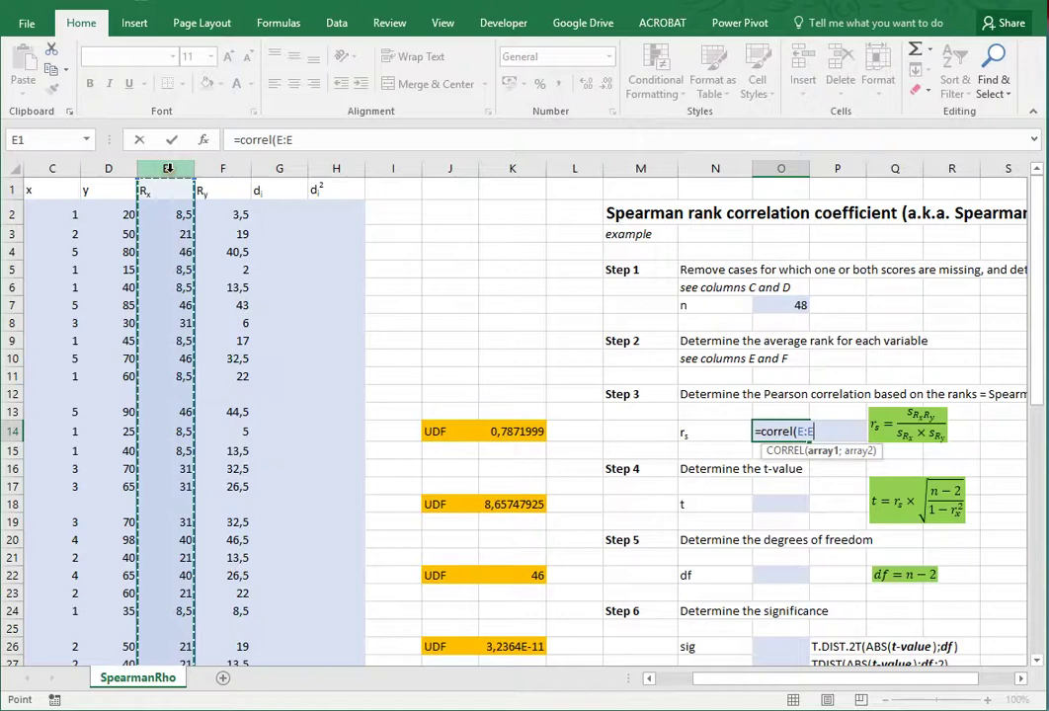
{"action": "type", "text": ";"}
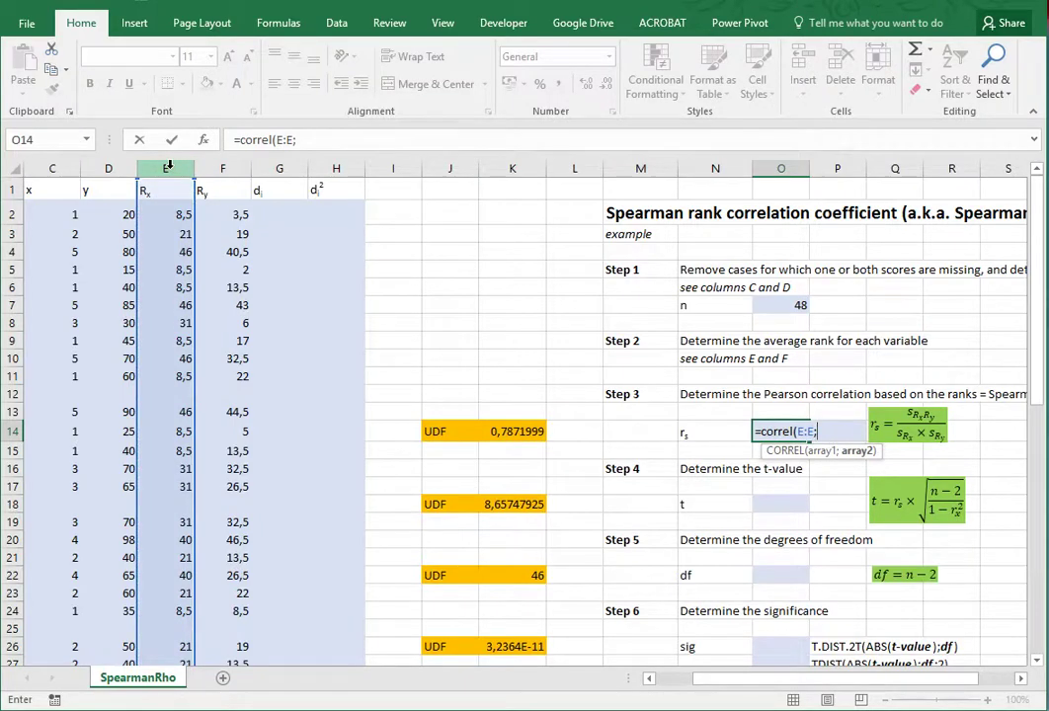
{"action": "left_click", "coordinate": [221, 168]}
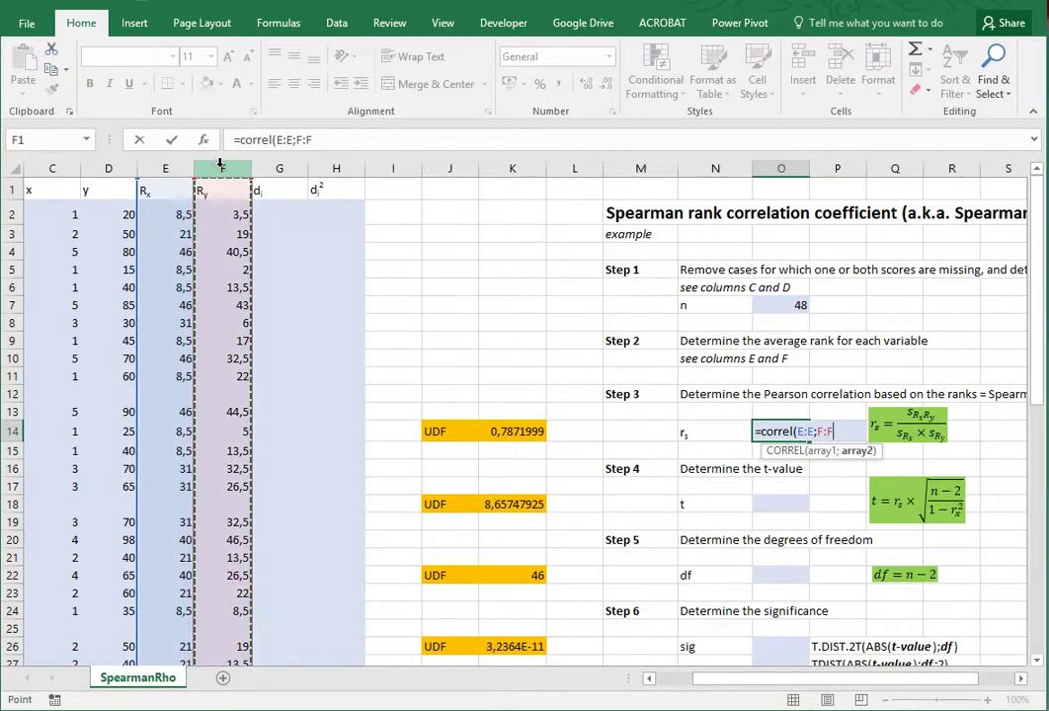
{"action": "key", "text": "Return"}
{"action": "key", "text": "Up"}
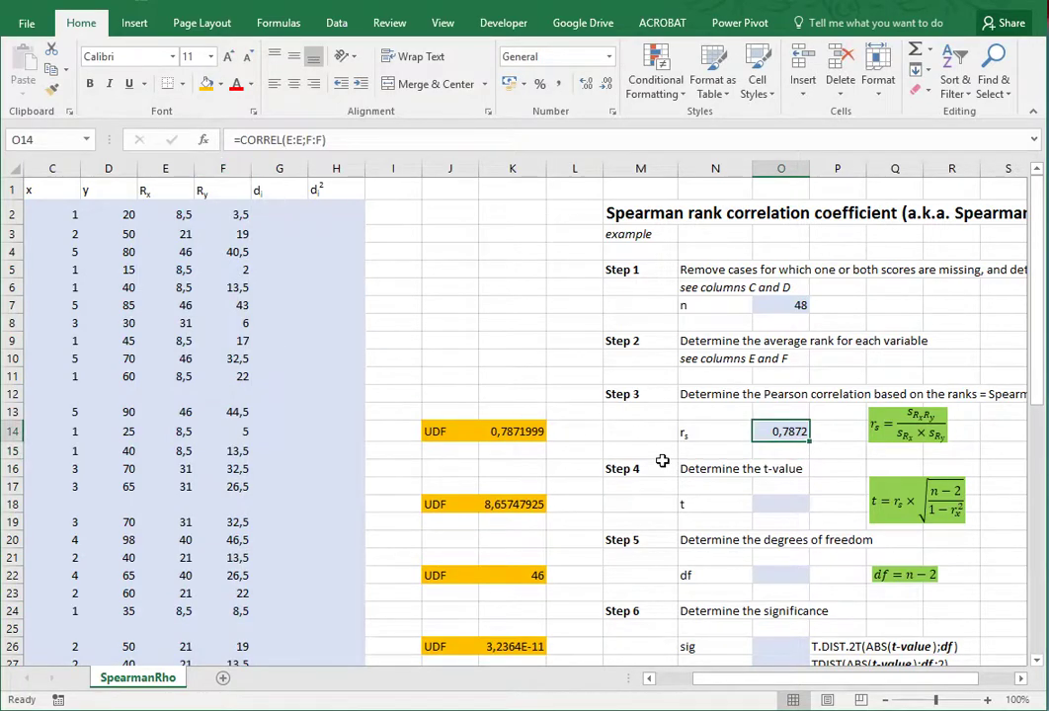
- Calculate the t-value in cell O18 with =O14*SQRT((O7-2)/(1-O14^2))
{"action": "left_click", "coordinate": [766, 504]}
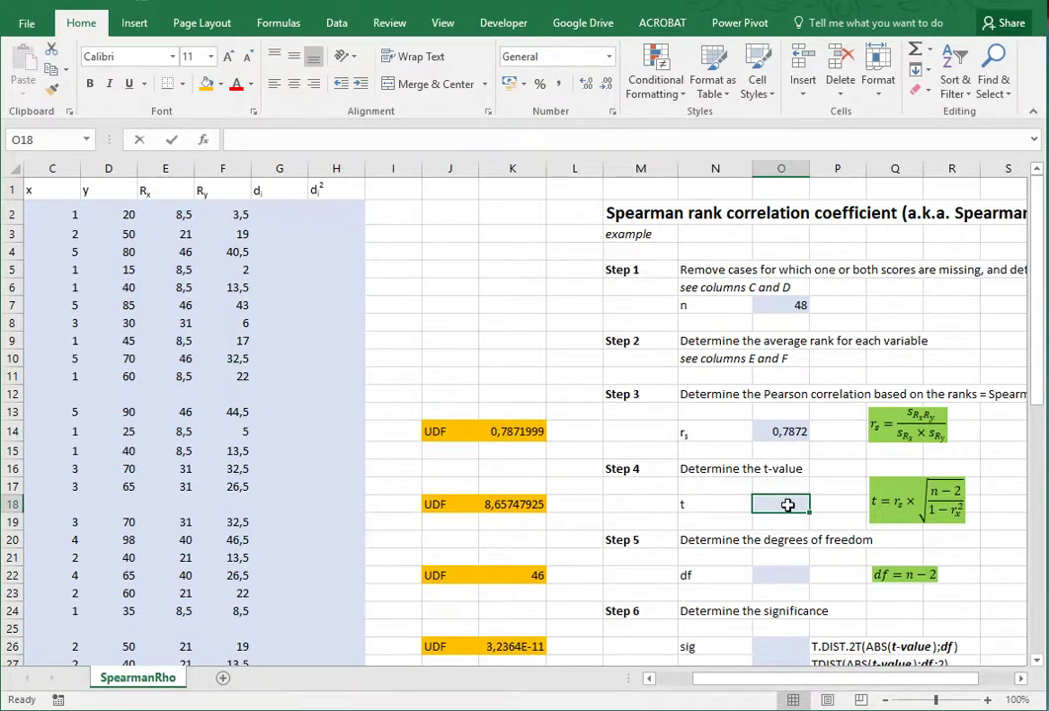
{"action": "type", "text": "="}
{"action": "left_click", "coordinate": [774, 434]}
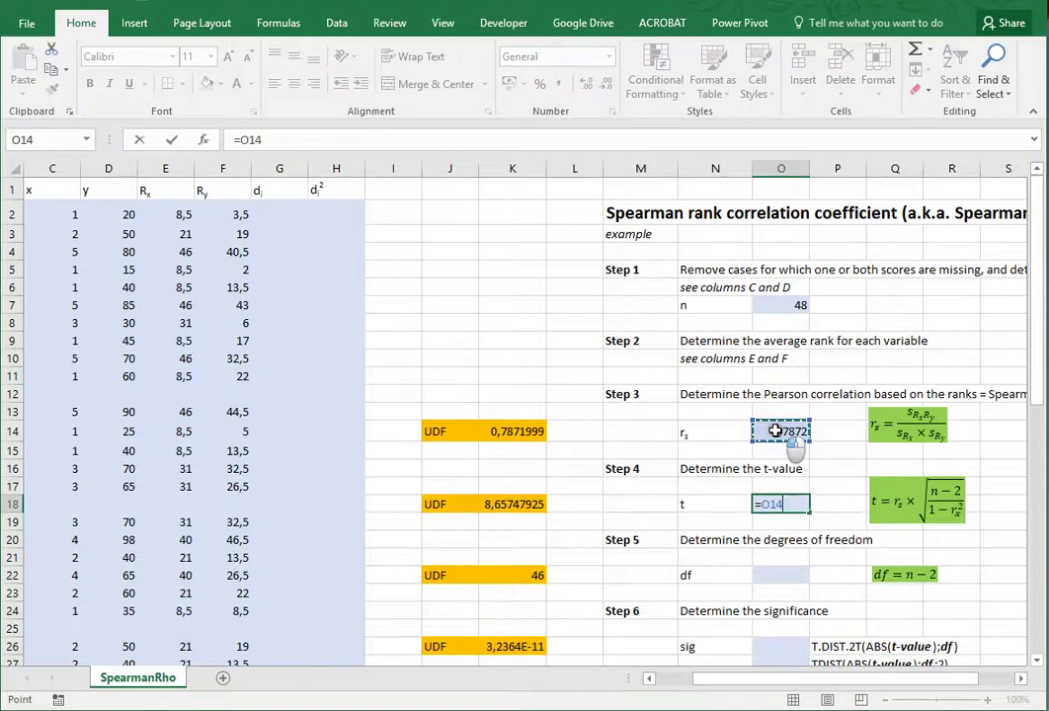
{"action": "type", "text": "*"}
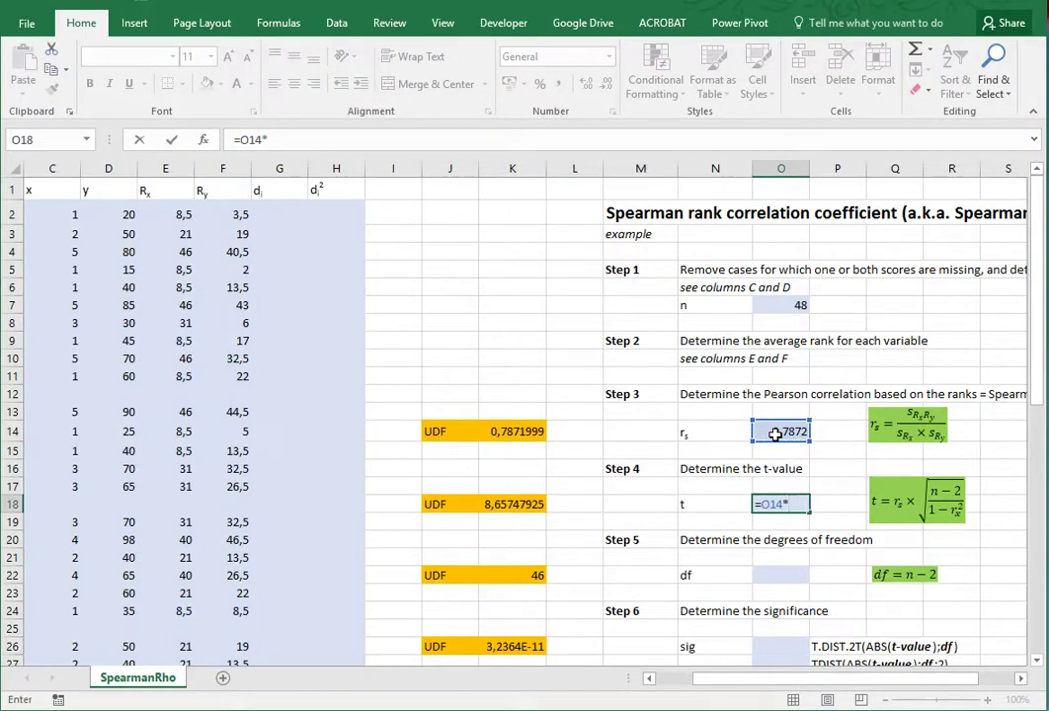
{"action": "type", "text": "sqrt(("}
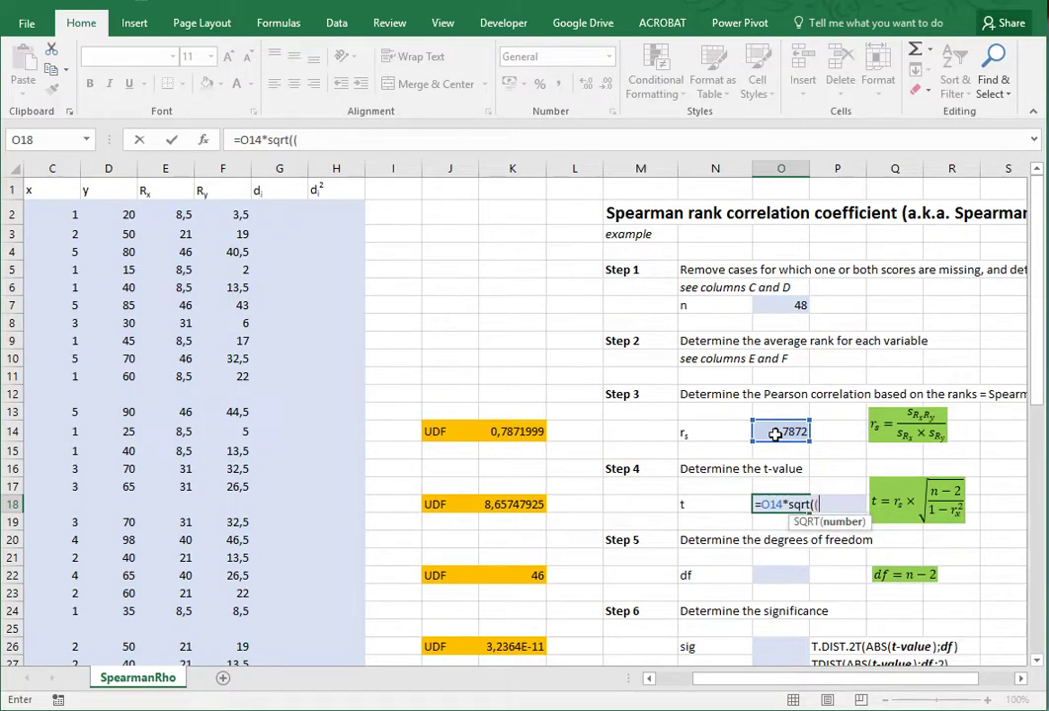
{"action": "left_click", "coordinate": [775, 306]}
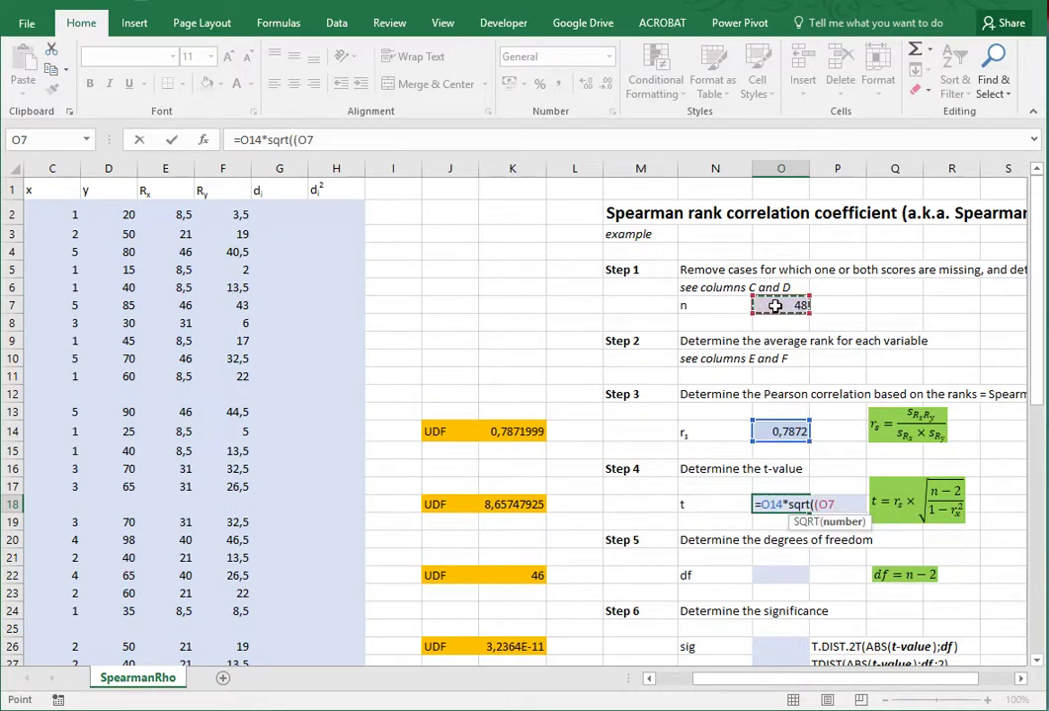
{"action": "type", "text": "-2)/"}
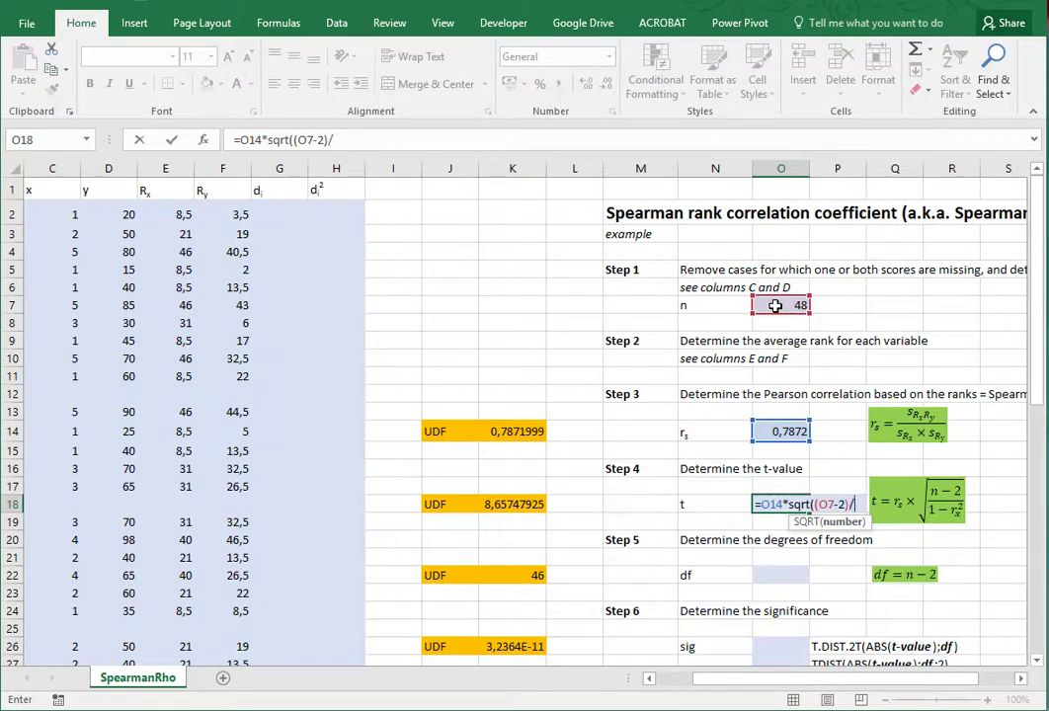
{"action": "type", "text": "(1-"}
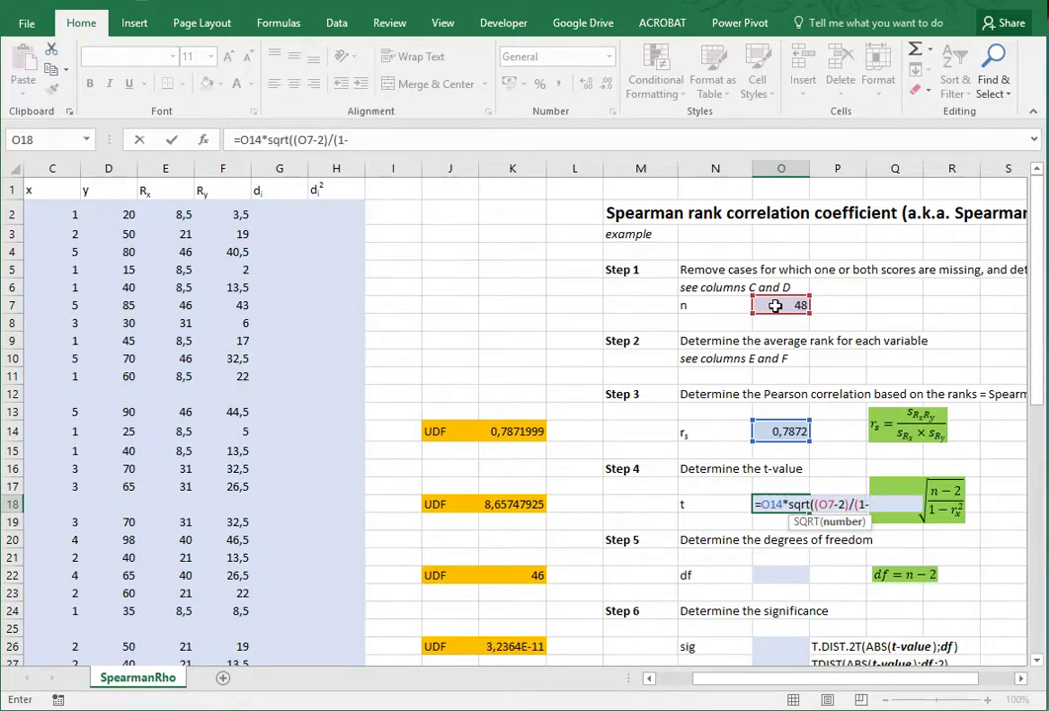
{"action": "left_click", "coordinate": [780, 431]}
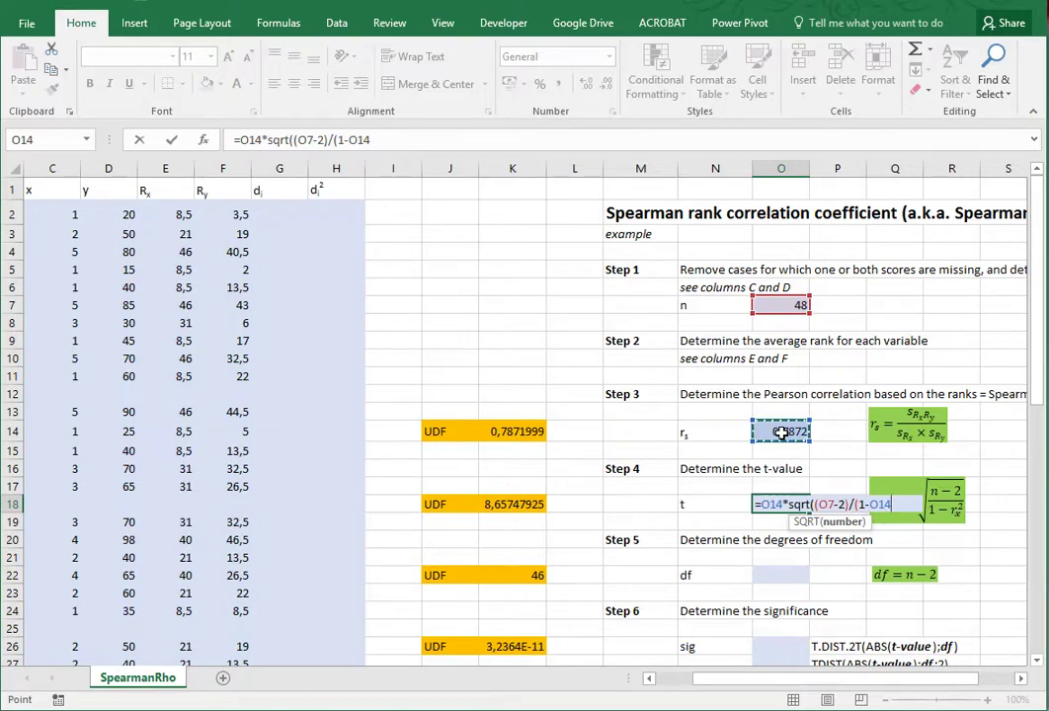
{"action": "type", "text": "^2"}
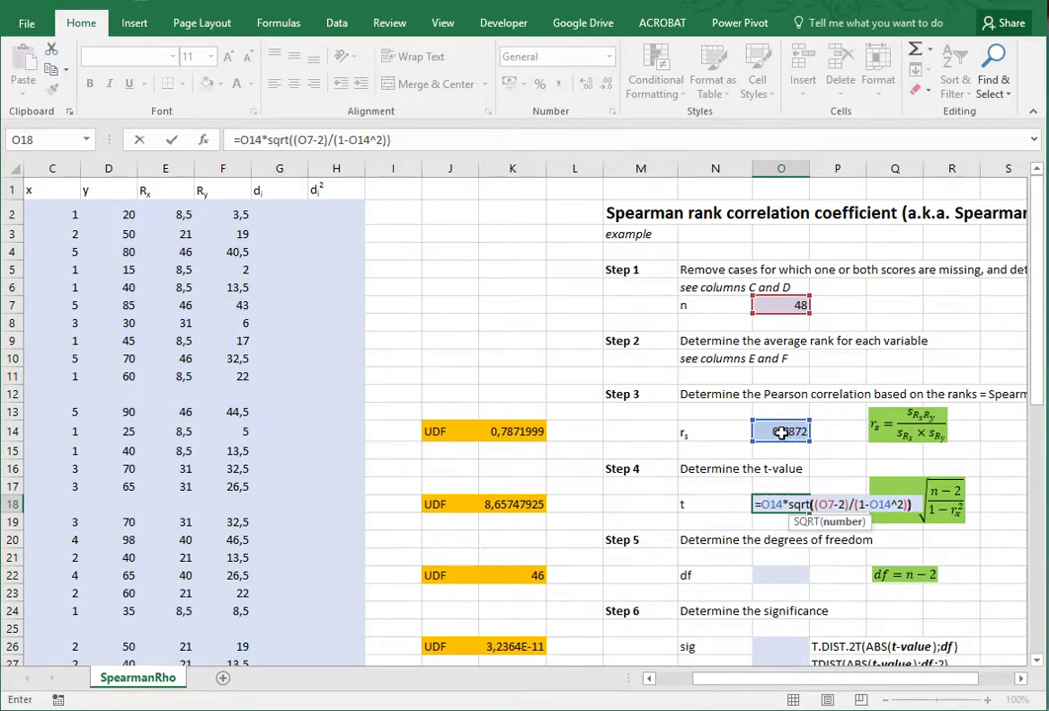
{"action": "type", "text": "))"}
{"action": "key", "text": "Return"}
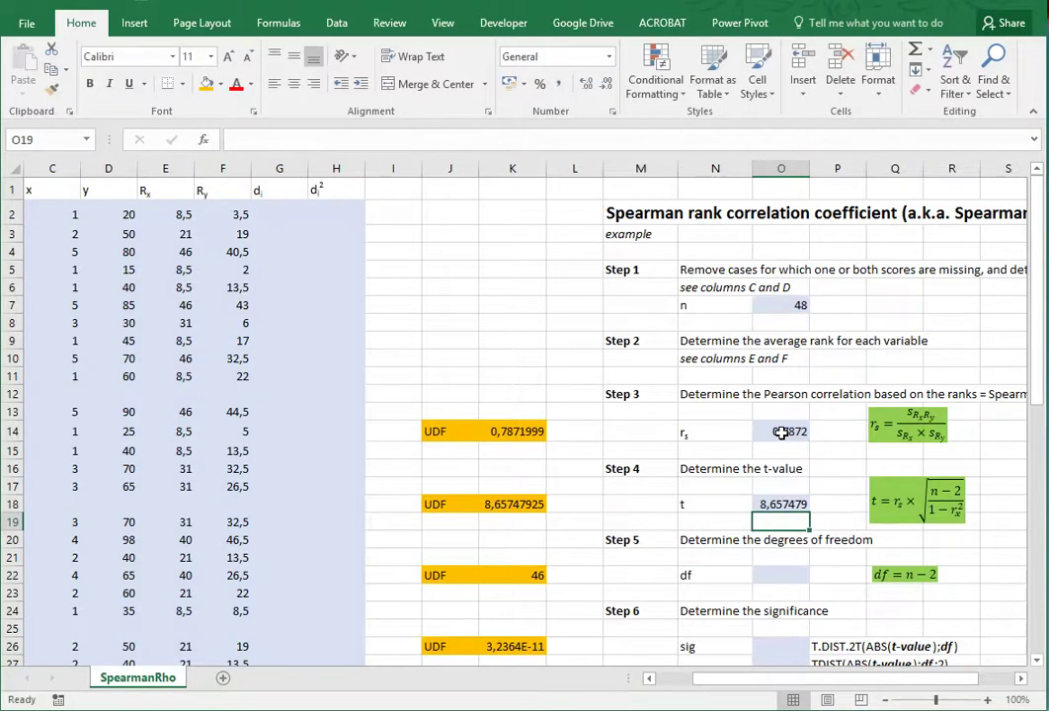
- Calculate the degrees of freedom in cell O22 with =O7-2
{"action": "left_click", "coordinate": [773, 576]}
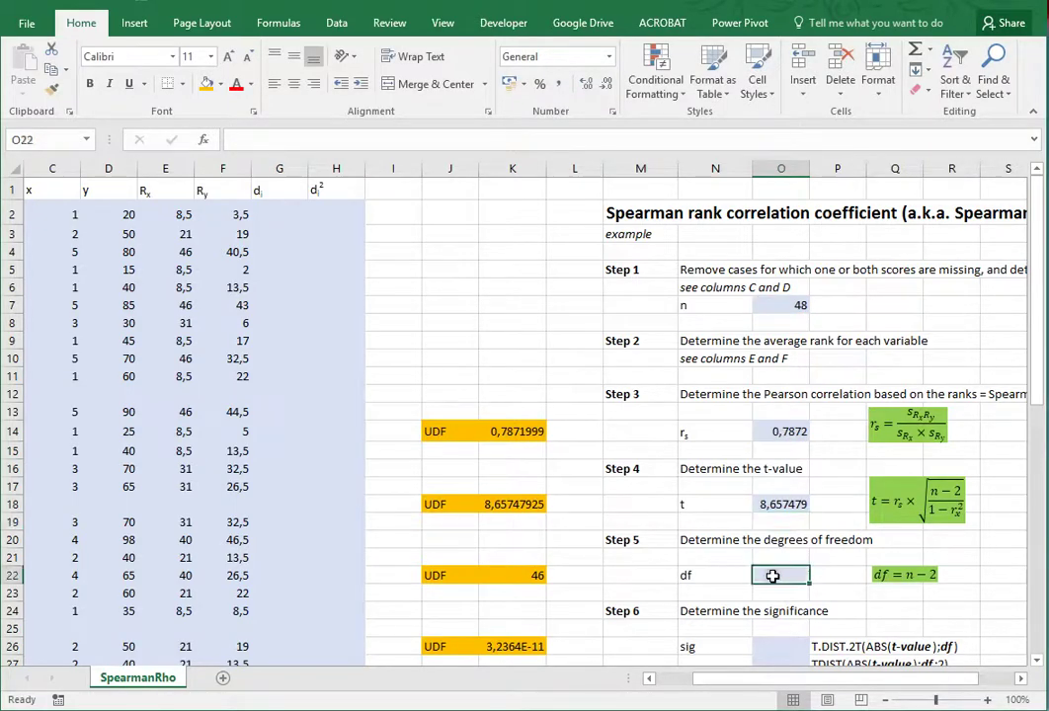
{"action": "scroll", "coordinate": [696, 550], "scroll_direction": "down", "scroll_amount": 1}
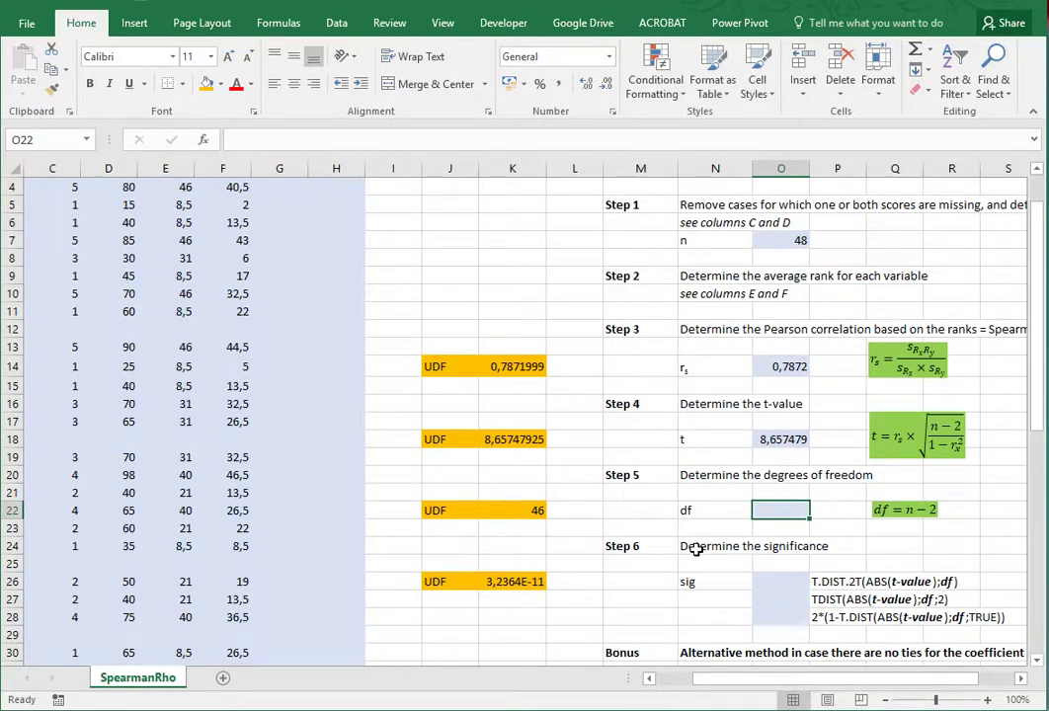
{"action": "type", "text": "="}
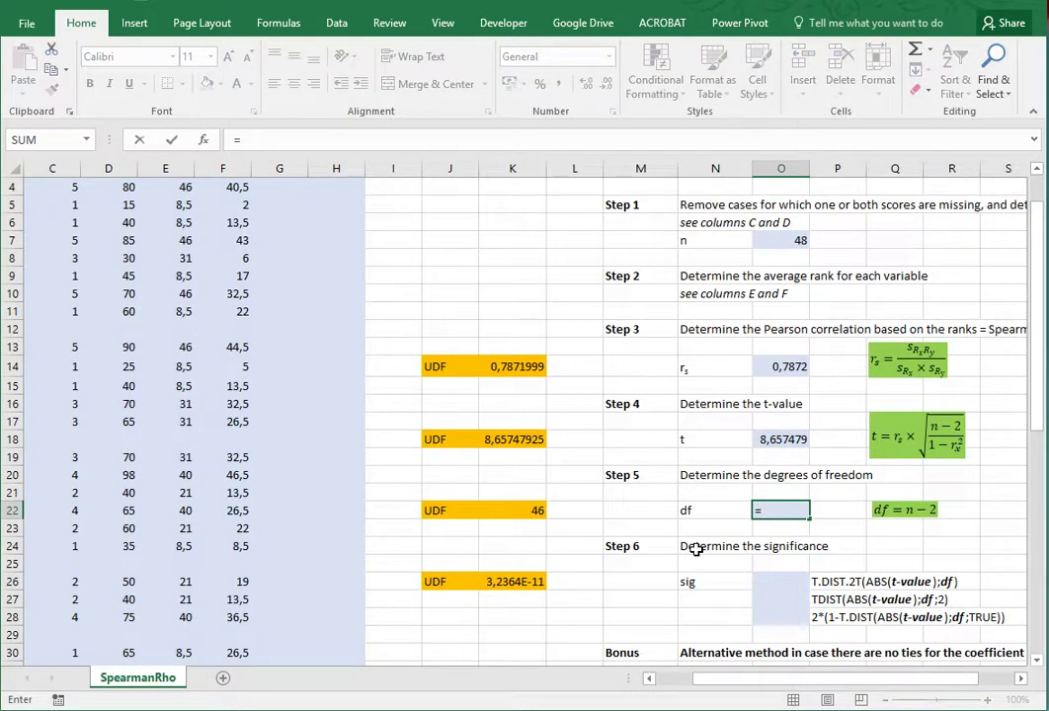
{"action": "left_click", "coordinate": [779, 241]}
{"action": "type", "text": "-"}
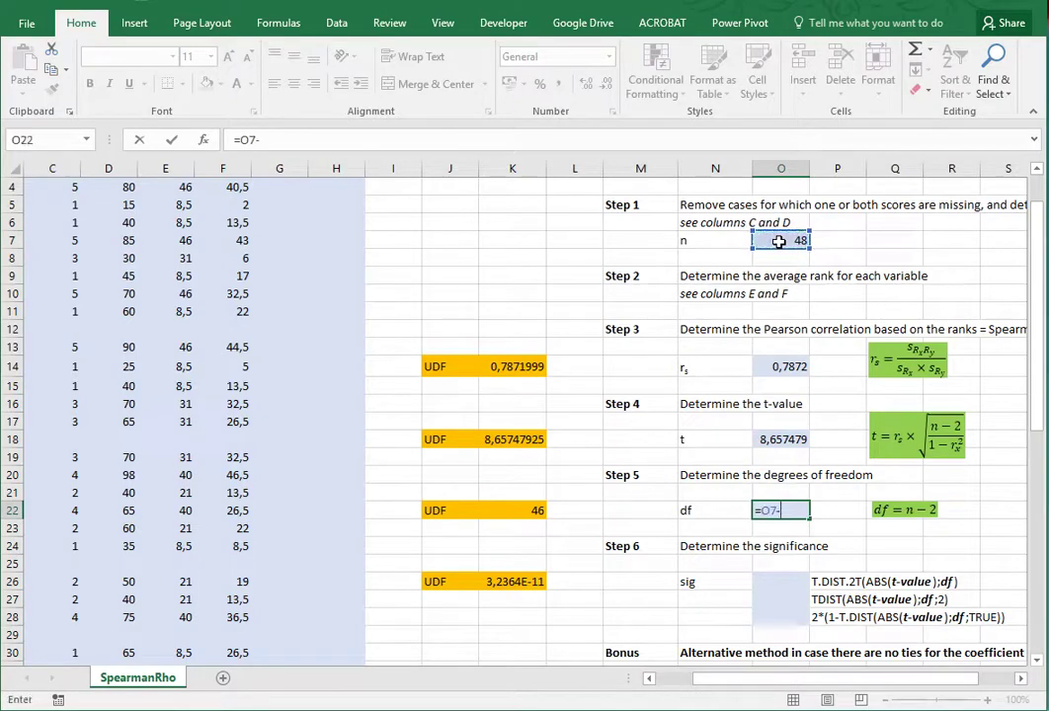
{"action": "type", "text": "2"}
{"action": "key", "text": "Return"}
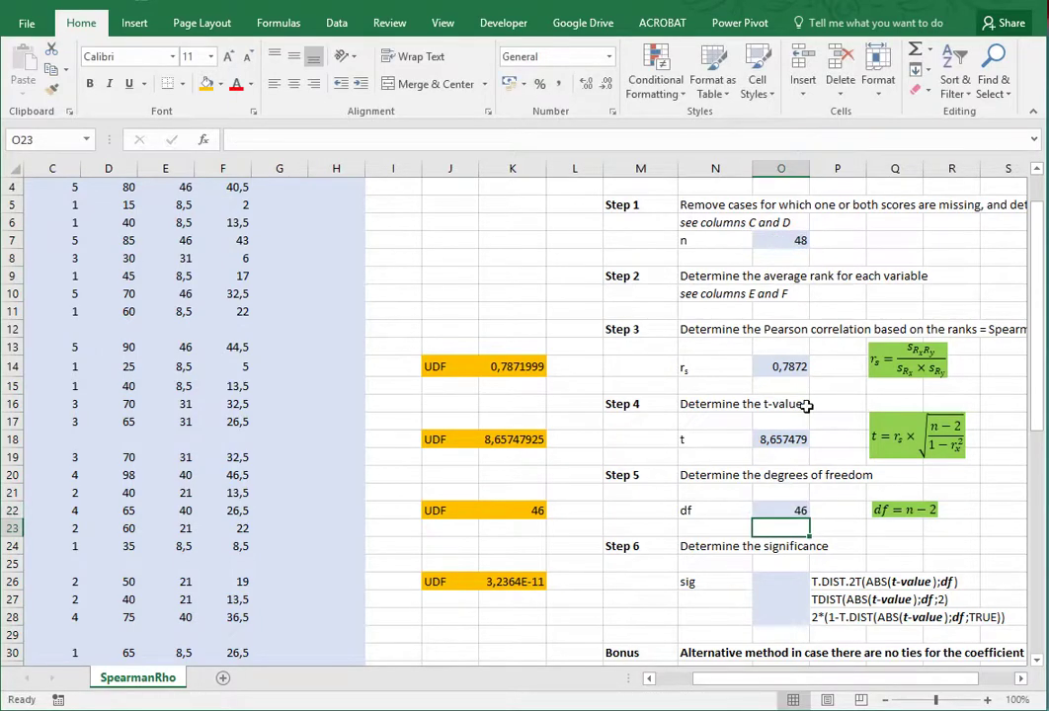
- Calculate the two-tailed significance in cell O26 with =T.DIST.2T(ABS(O18);O22)
{"action": "left_click", "coordinate": [773, 585]}
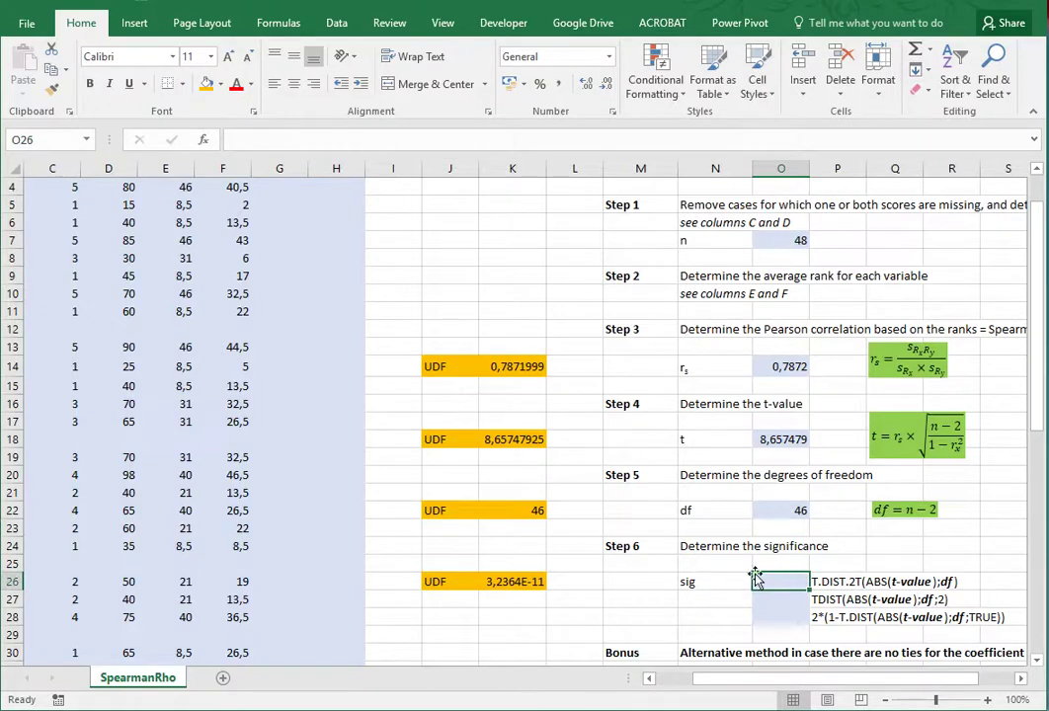
{"action": "type", "text": "=t.di"}
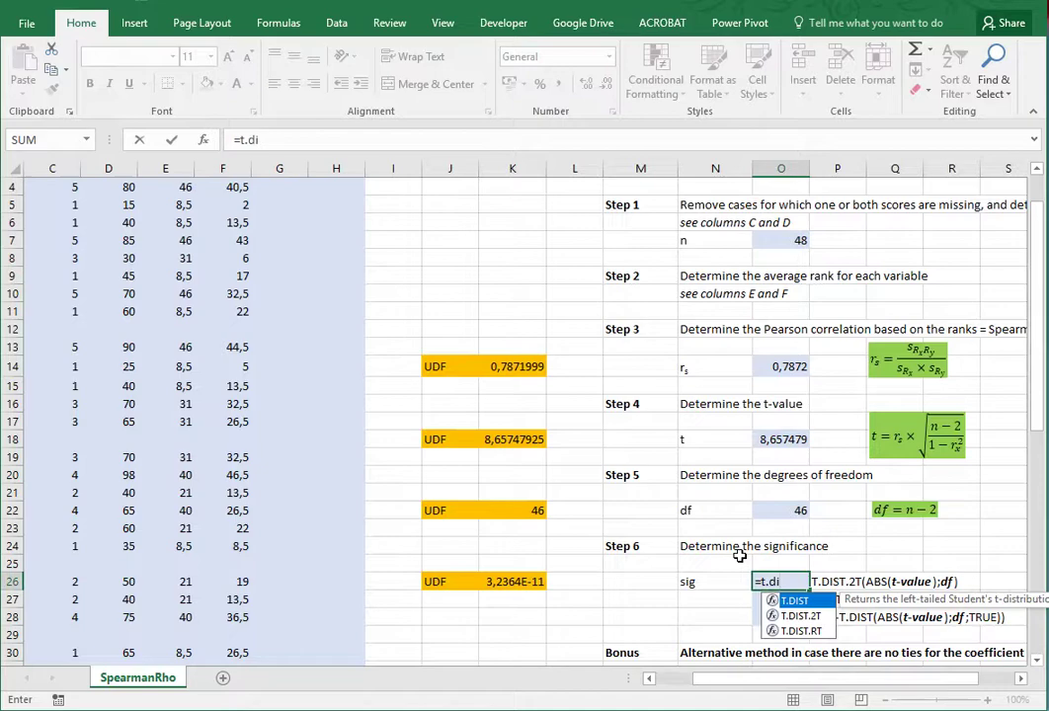
{"action": "key", "text": "Down"}
{"action": "type", "text": "i"}
{"action": "key", "text": "Tab"}
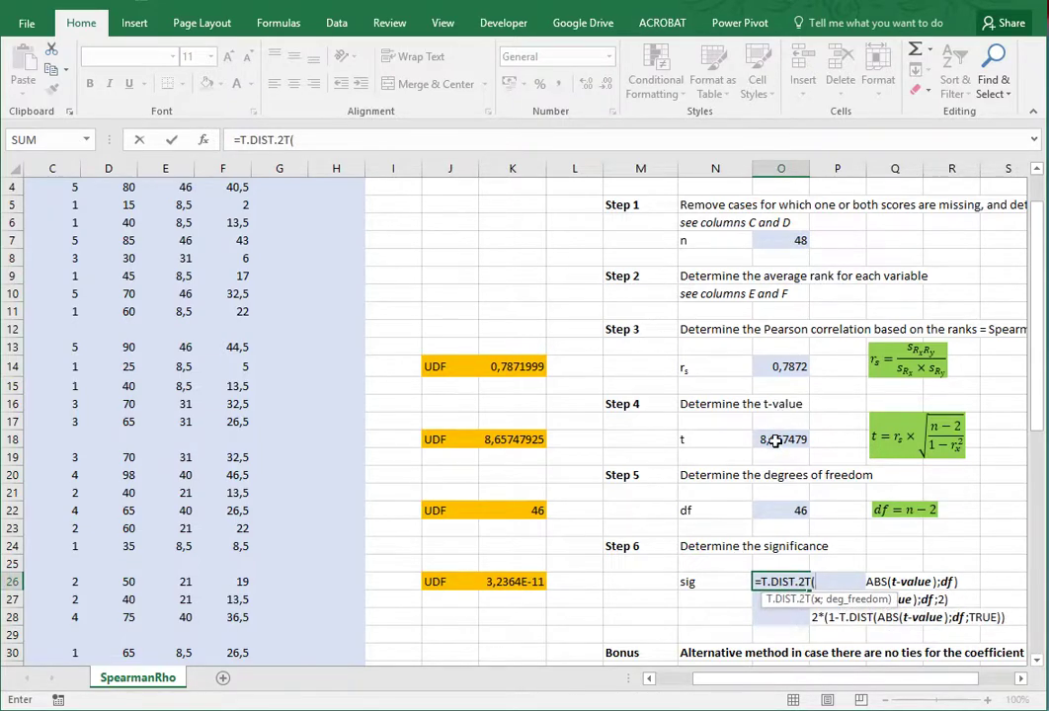
{"action": "type", "text": "ab"}
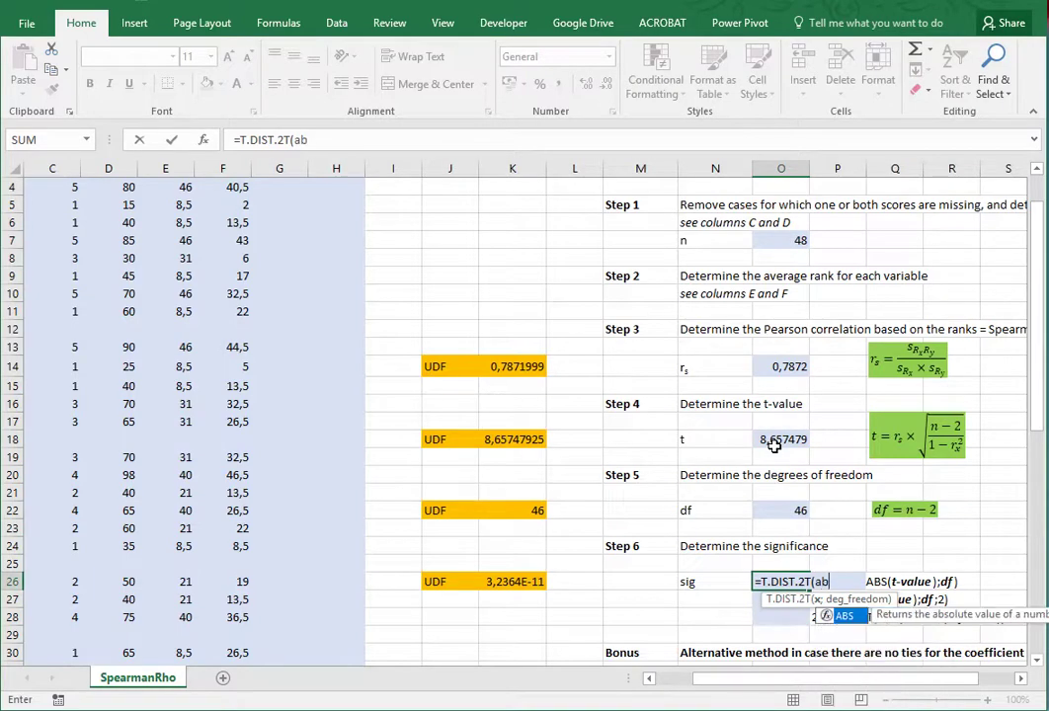
{"action": "type", "text": "s("}
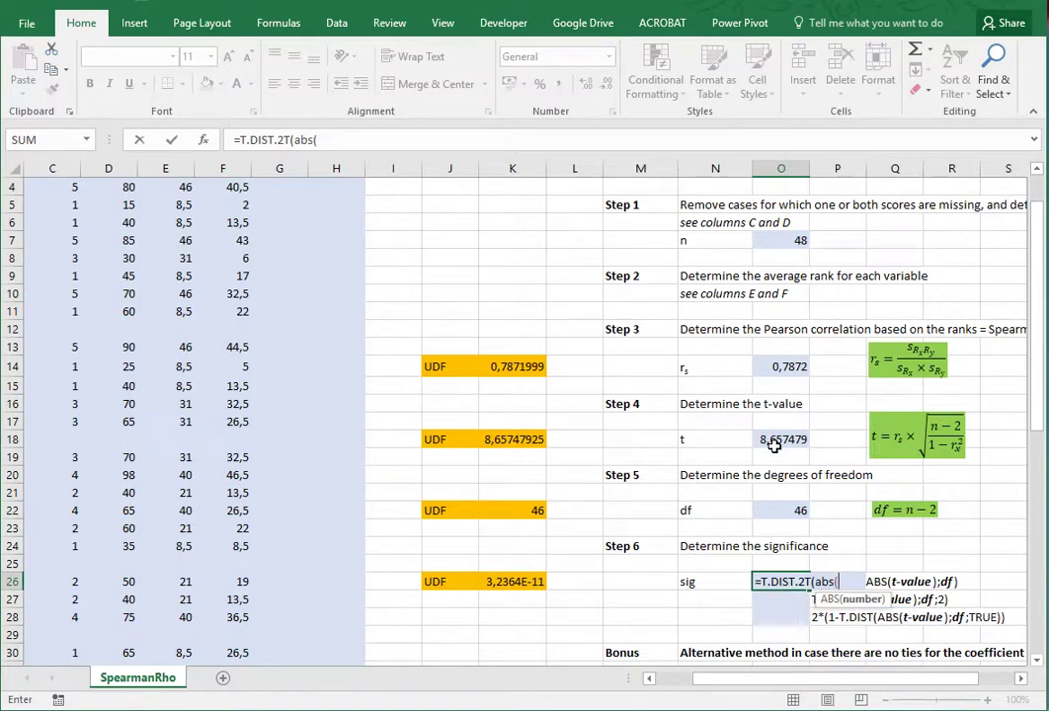
{"action": "left_click", "coordinate": [775, 446]}
{"action": "type", "text": ")"}
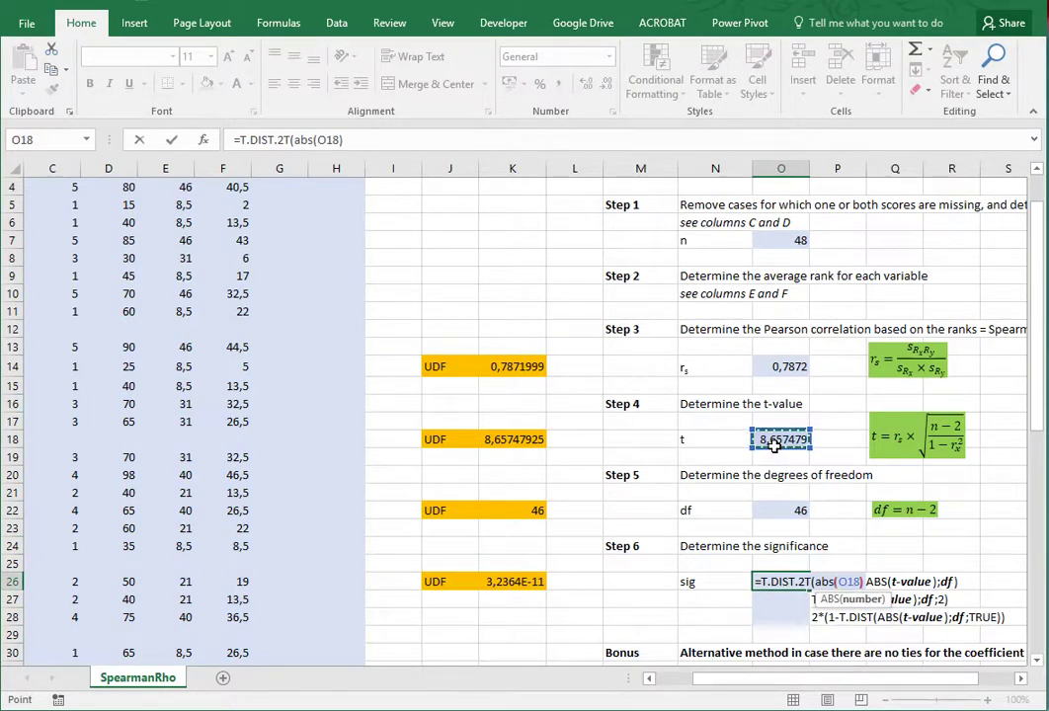
{"action": "type", "text": ";"}
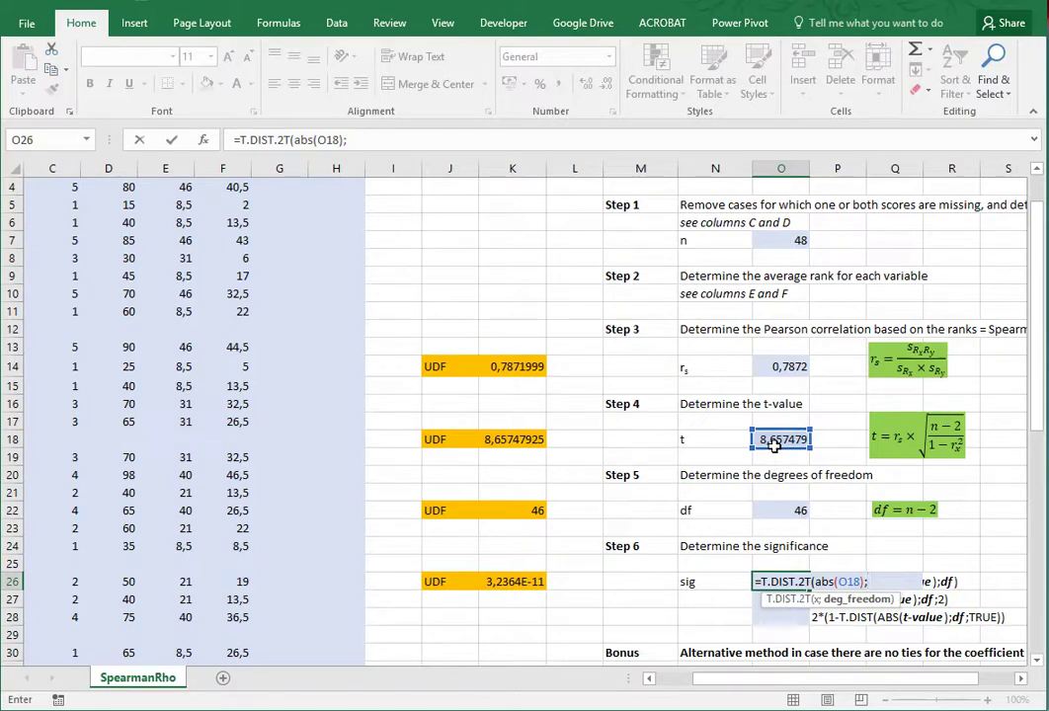
{"action": "left_click", "coordinate": [776, 510]}
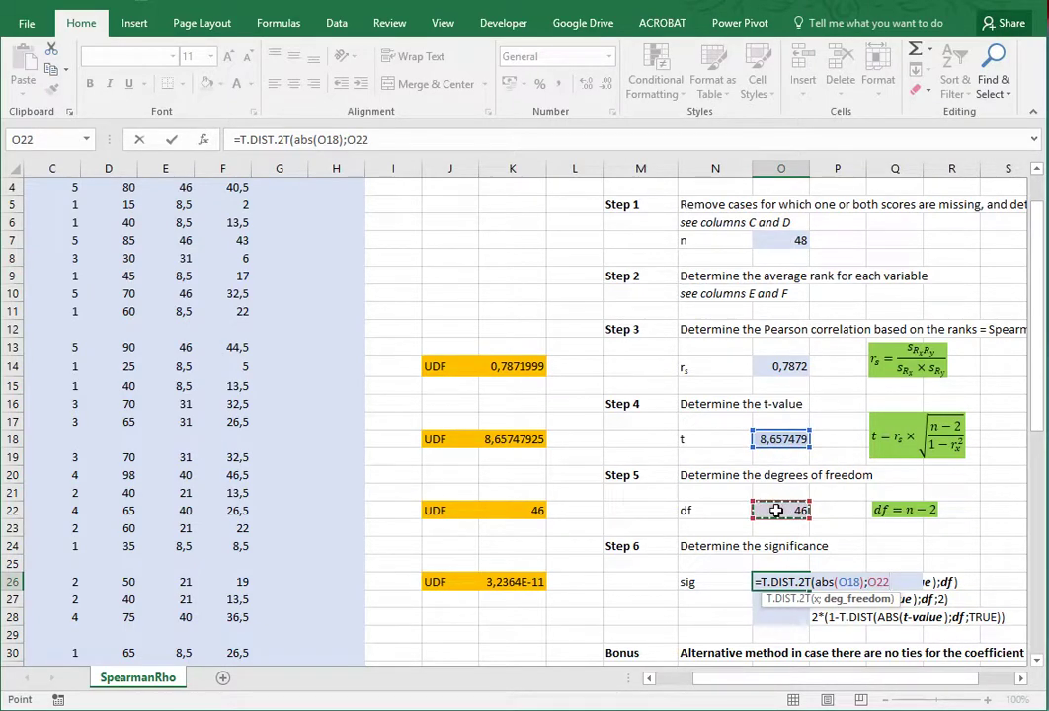
{"action": "key", "text": "Return"}
{"action": "key", "text": "Return"}
{"action": "key", "text": "Return"}
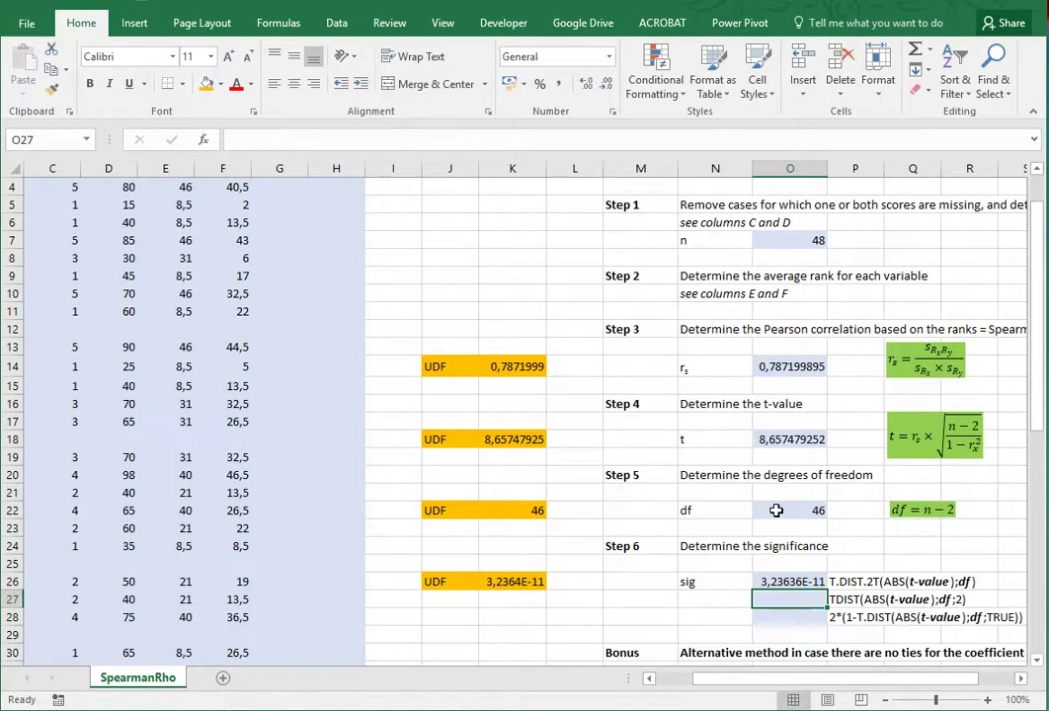
- Calculate the significance in cell O27 with the compatibility function, =TDIST(ABS(O18);O22;2)
{"action": "type", "text": "=tdist"}
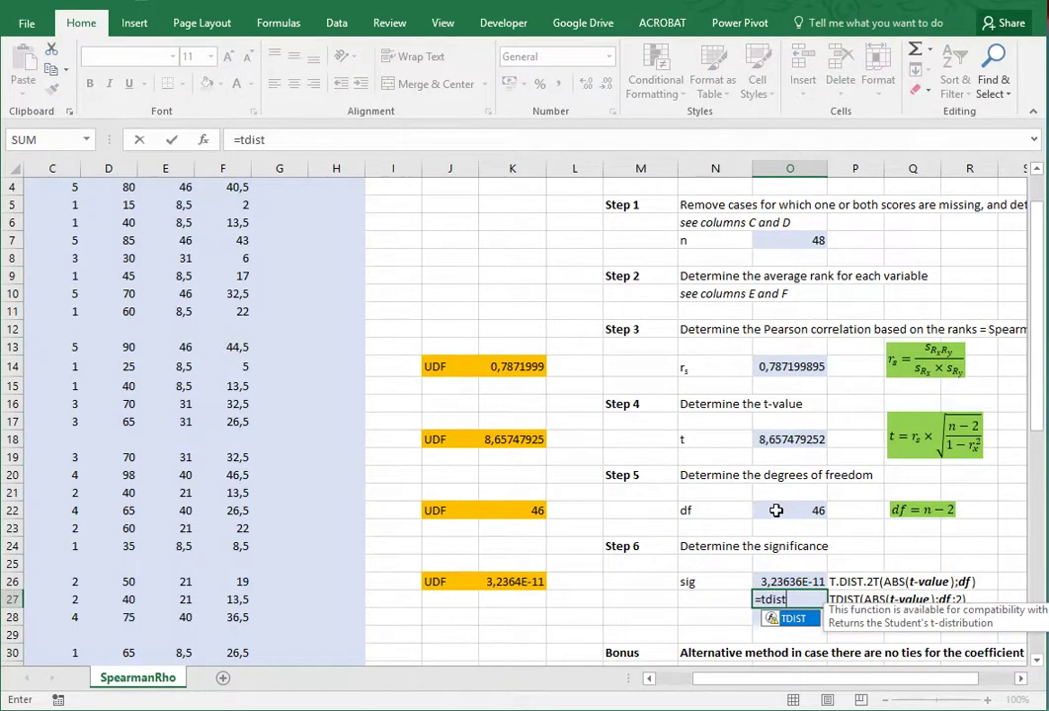
{"action": "key", "text": "Tab"}
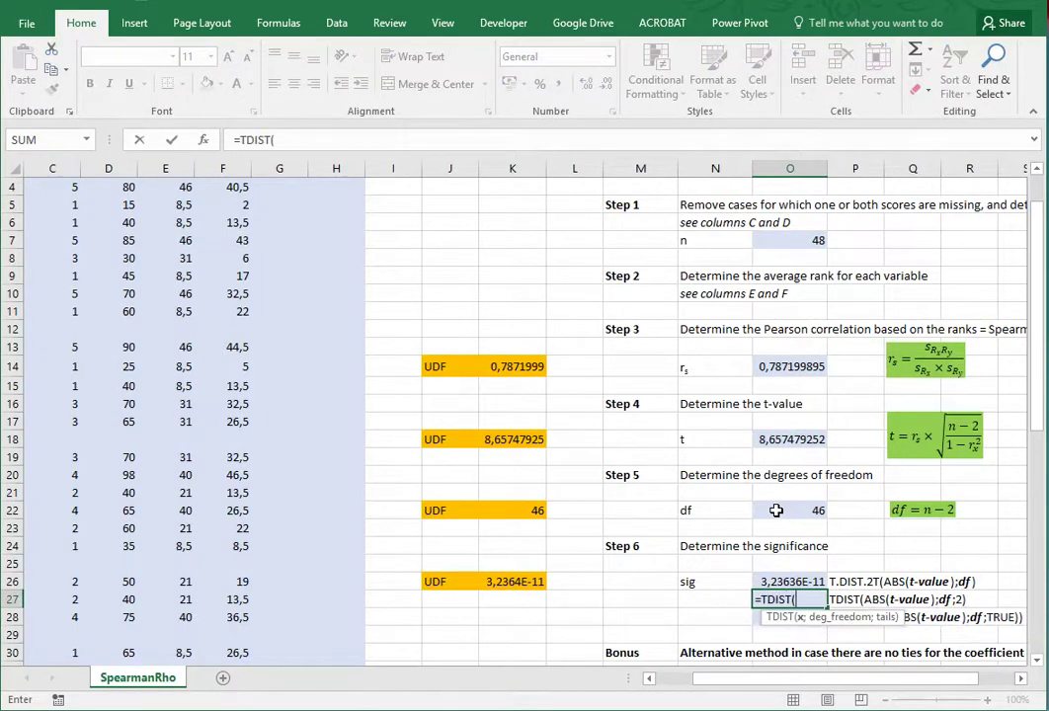
{"action": "type", "text": "abs("}
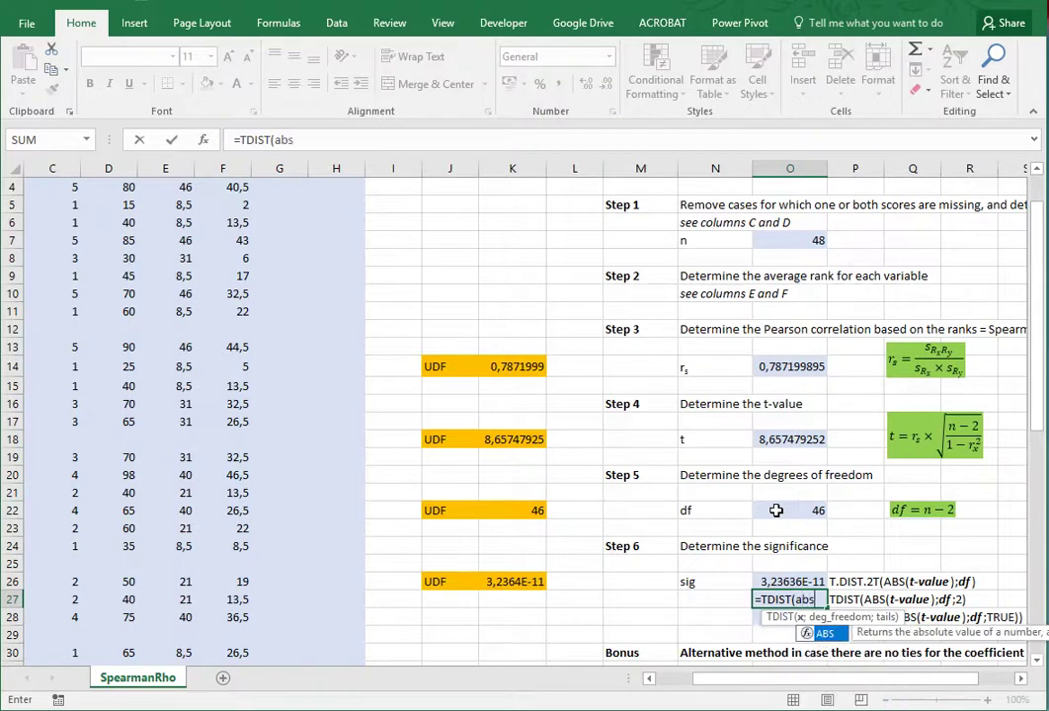
{"action": "left_click", "coordinate": [777, 439]}
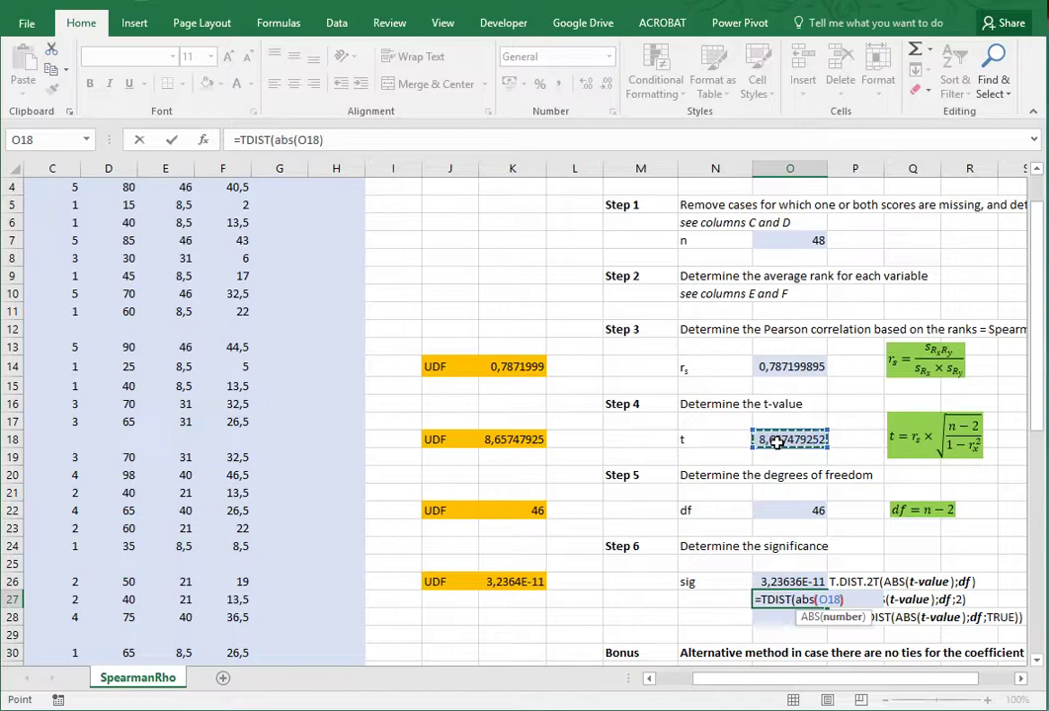
{"action": "type", "text": ");"}
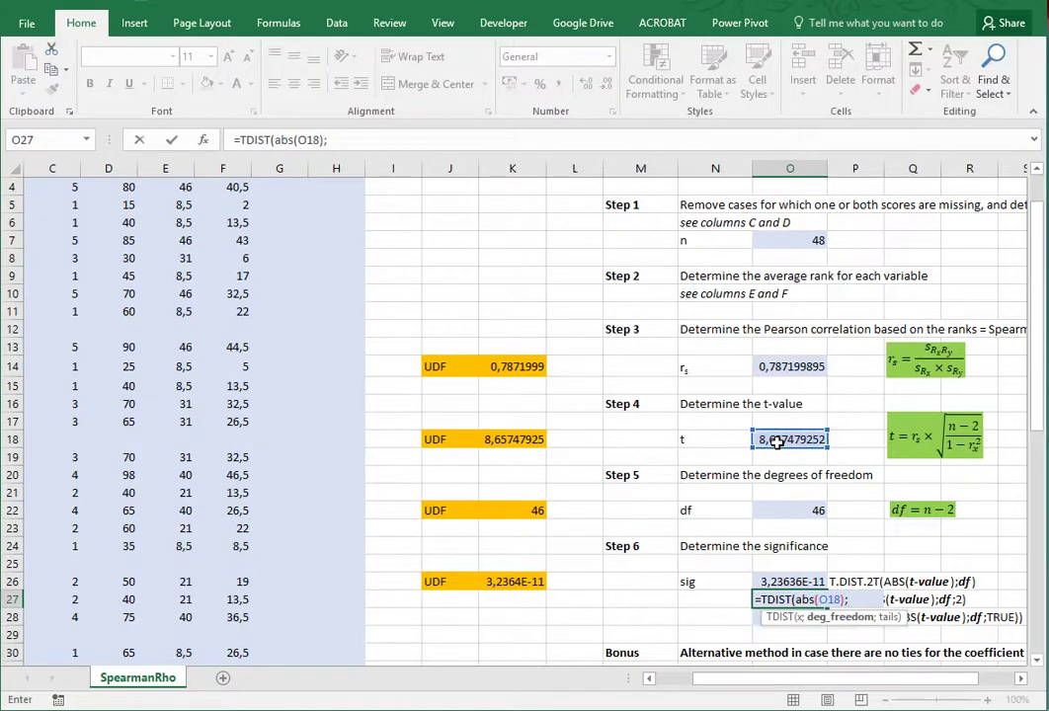
{"action": "left_click", "coordinate": [786, 509]}
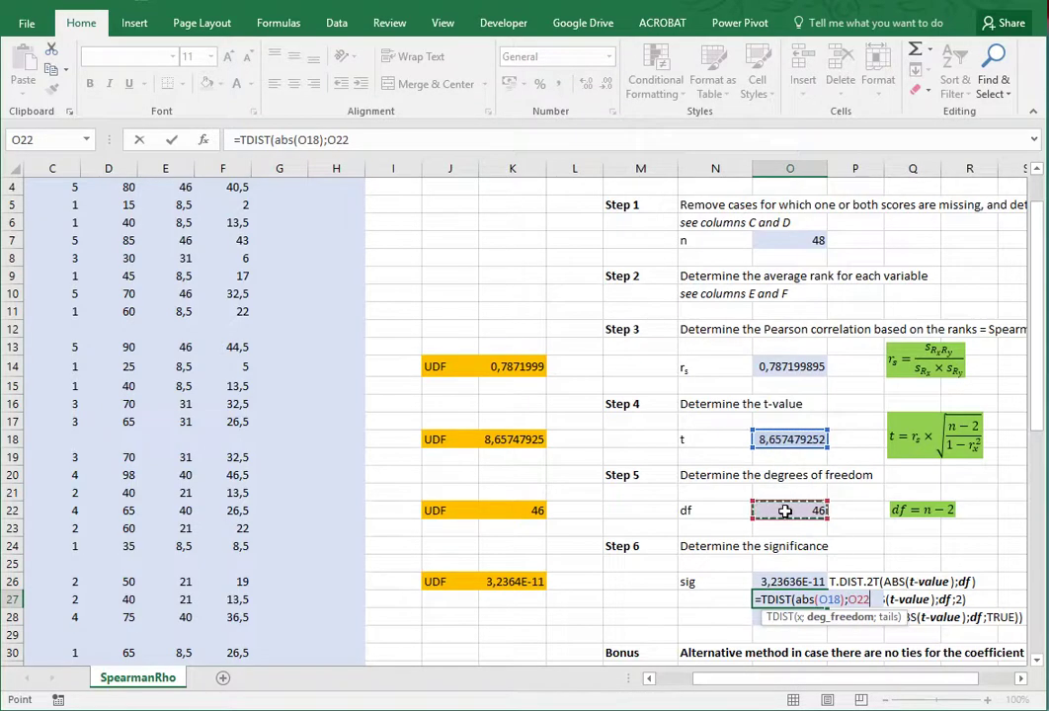
{"action": "type", "text": ";"}
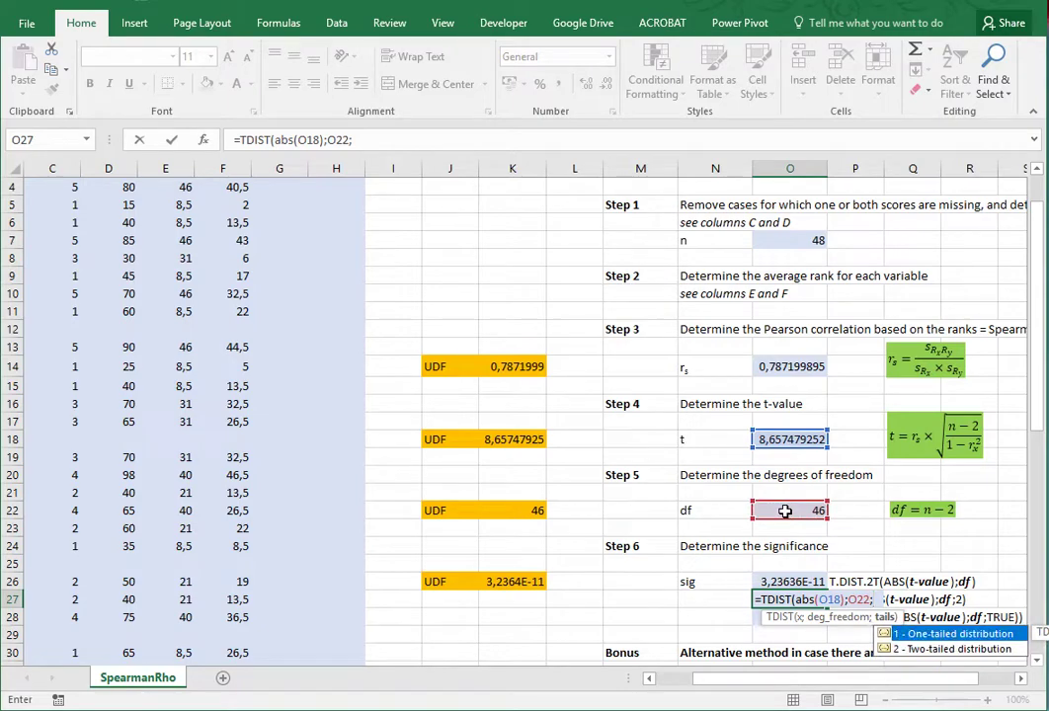
{"action": "type", "text": "2)"}
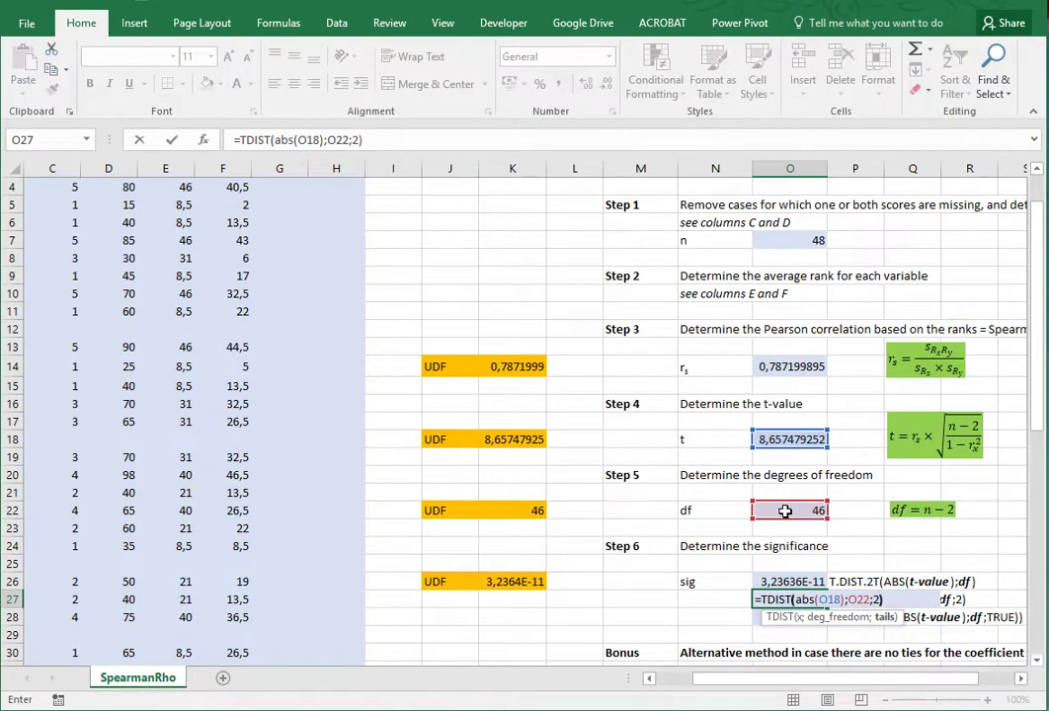
{"action": "key", "text": "Return"}
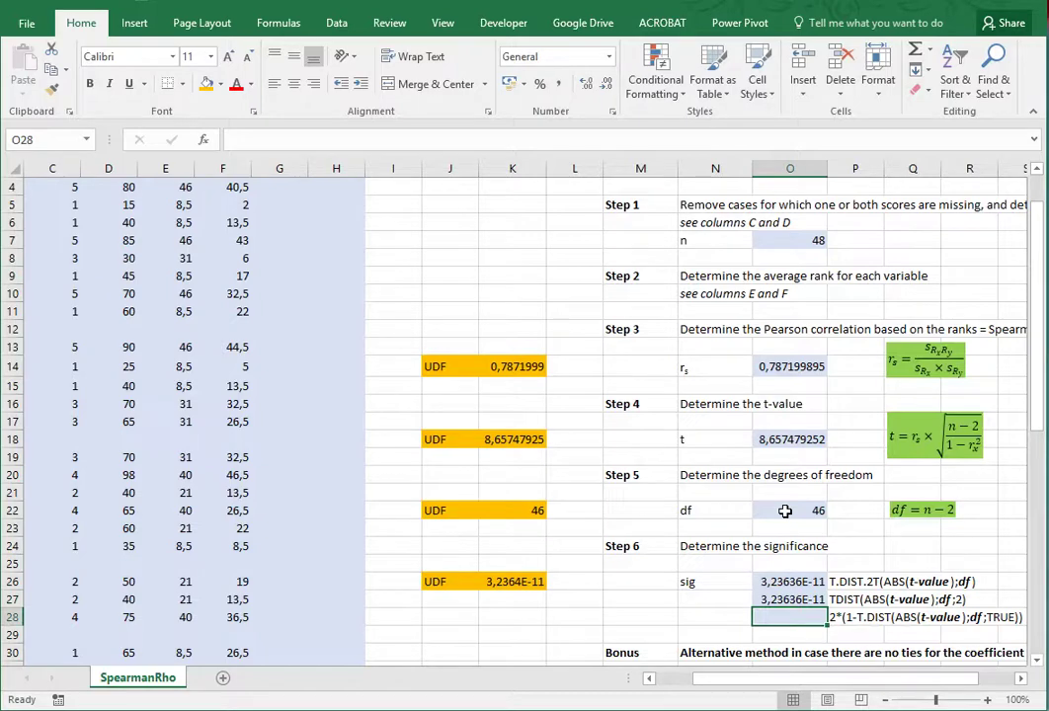
- Calculate the significance in cell O28 with =2*(1-T.DIST(ABS(O18);O22;TRUE))
{"action": "type", "text": "="}
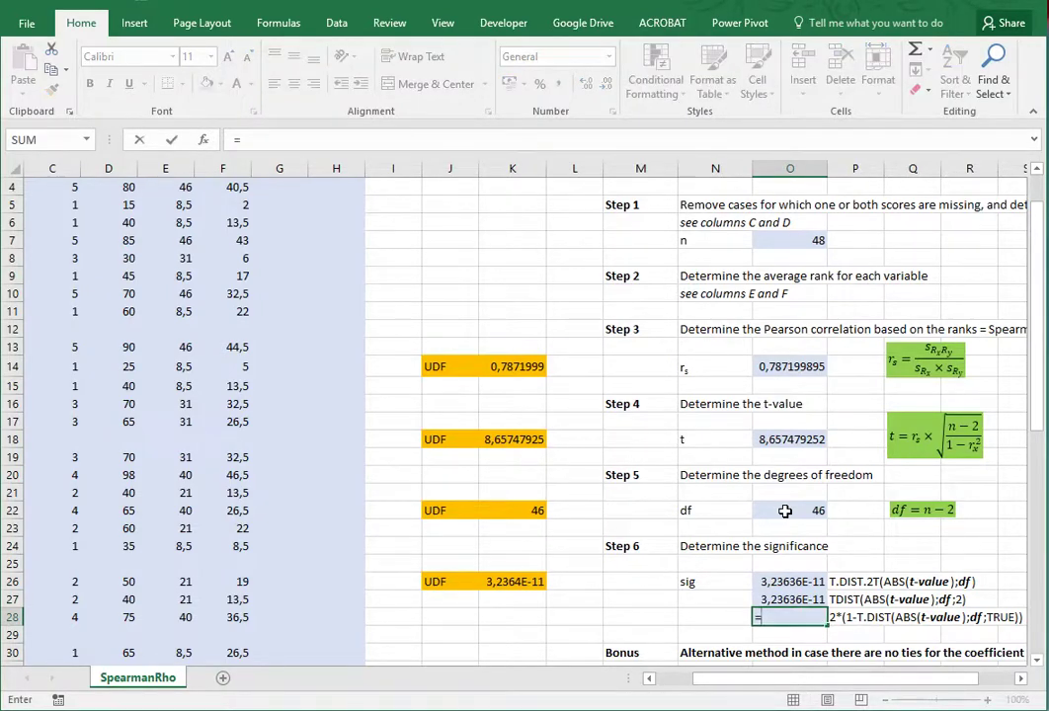
{"action": "type", "text": "2*(1-t.dist"}
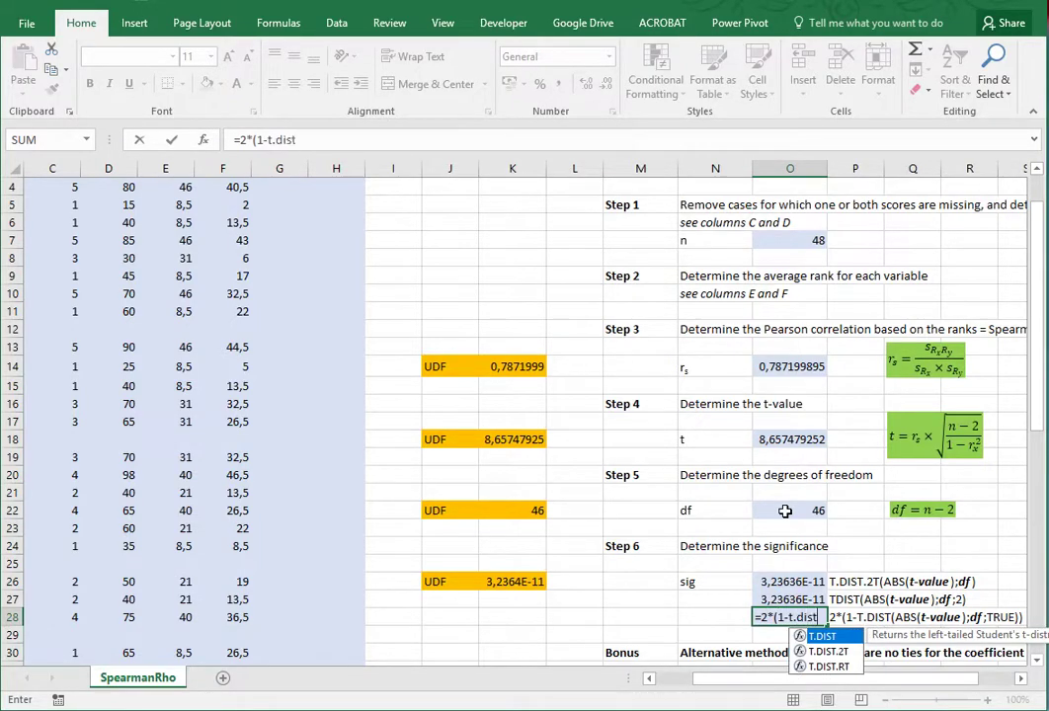
{"action": "type", "text": "(abs"}
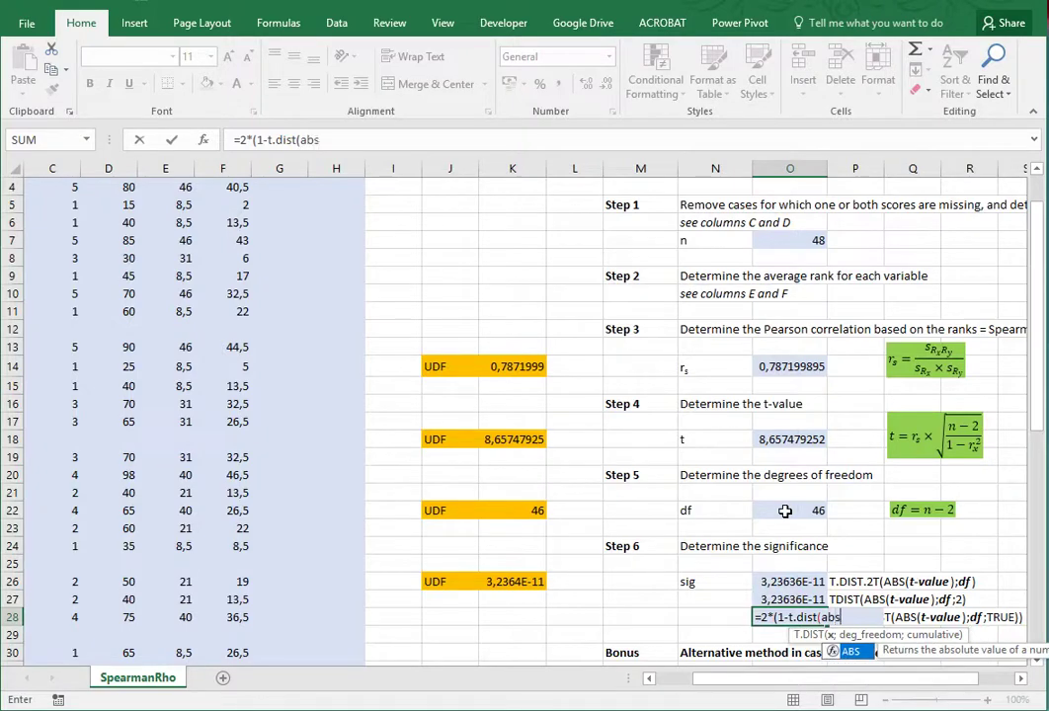
{"action": "type", "text": "("}
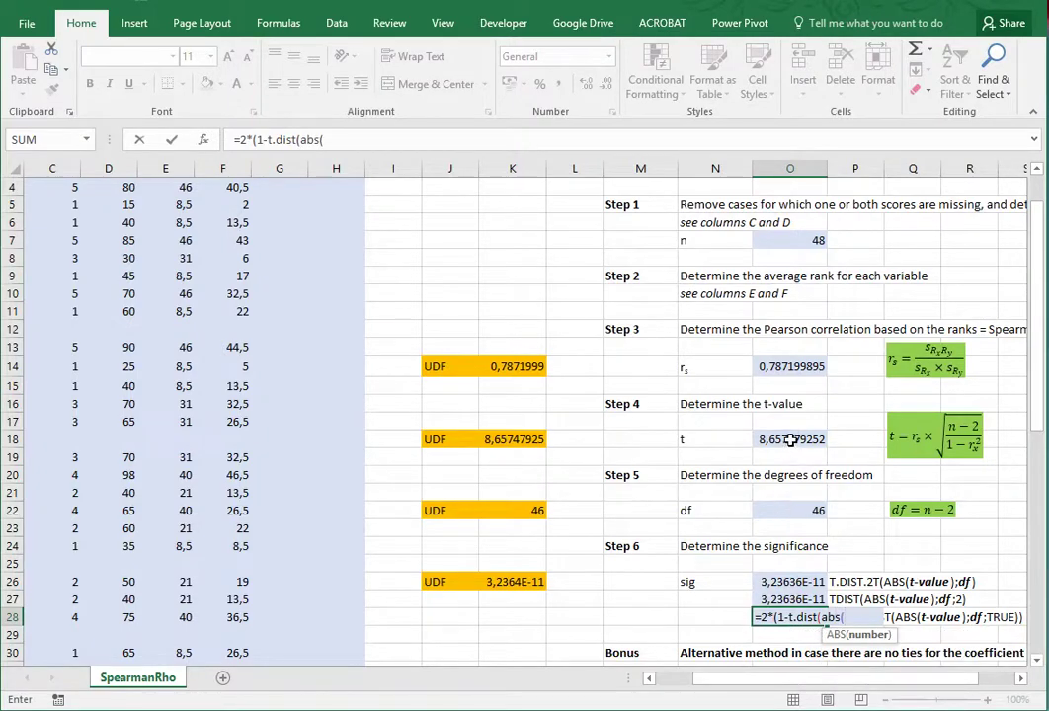
{"action": "left_click", "coordinate": [792, 440]}
{"action": "type", "text": ");"}
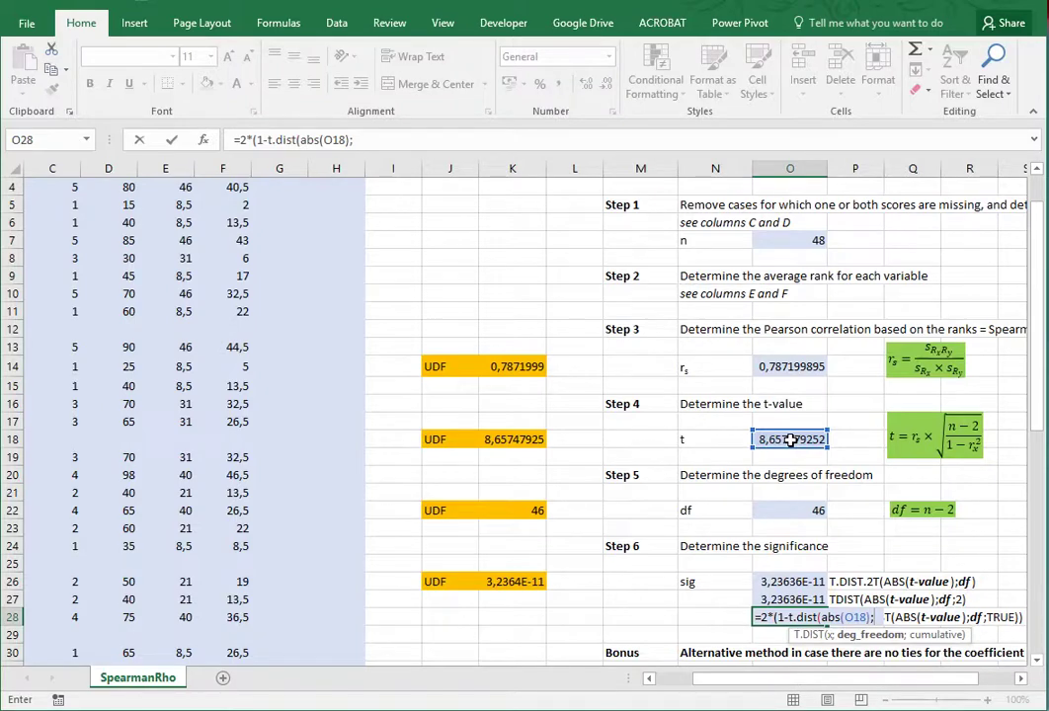
{"action": "left_click", "coordinate": [783, 509]}
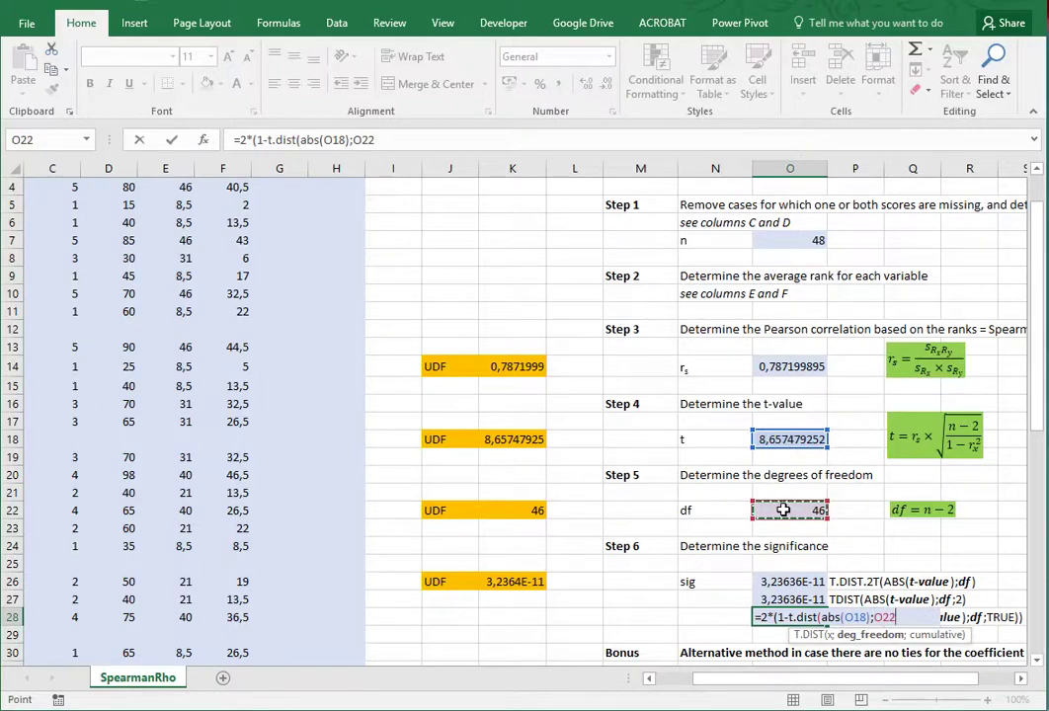
{"action": "type", "text": ";TRUE)"}
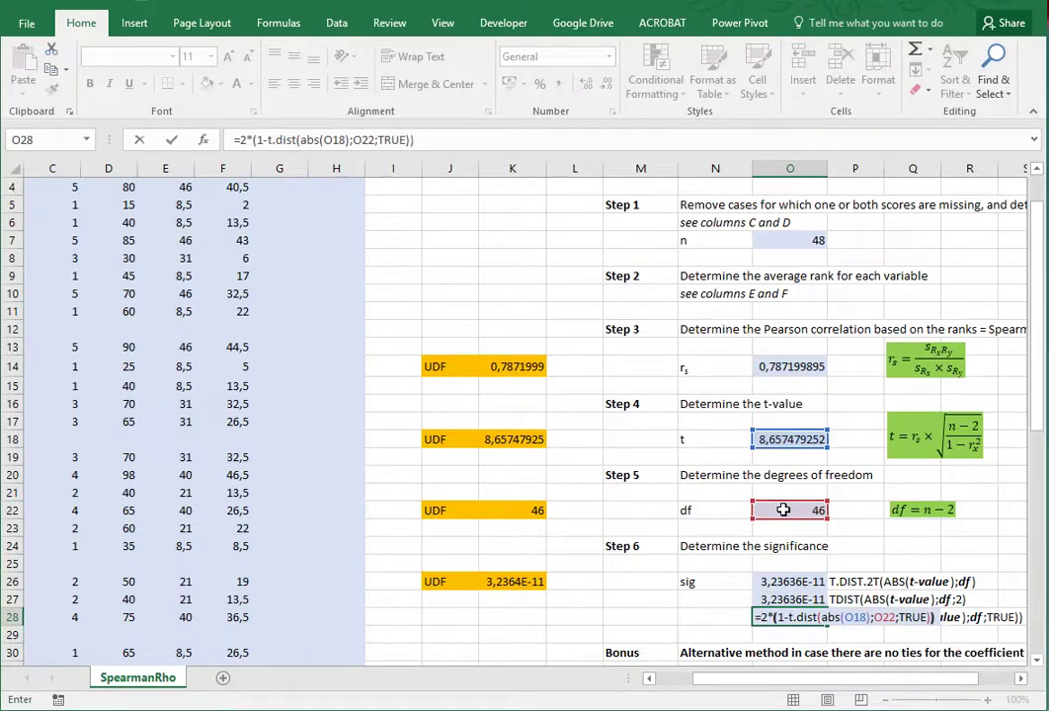
{"action": "type", "text": ")"}
{"action": "key", "text": "Return"}
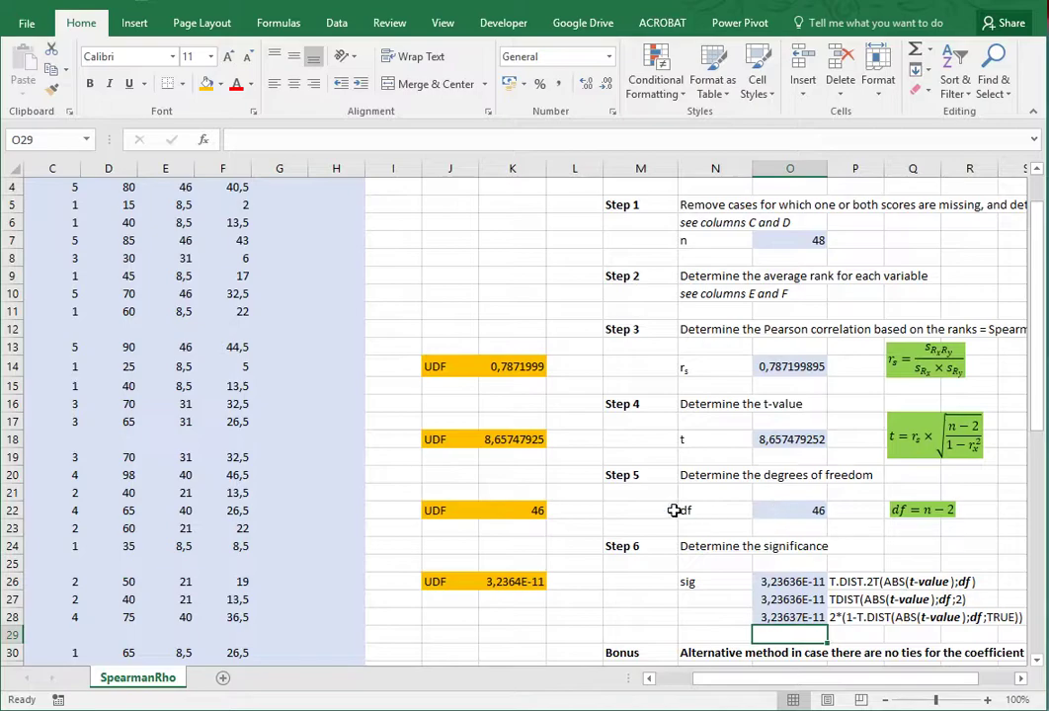
- Examine the bonus method's instructions and check the ranks in column E for ties
{"action": "scroll", "coordinate": [674, 510], "scroll_direction": "down", "scroll_amount": 4}
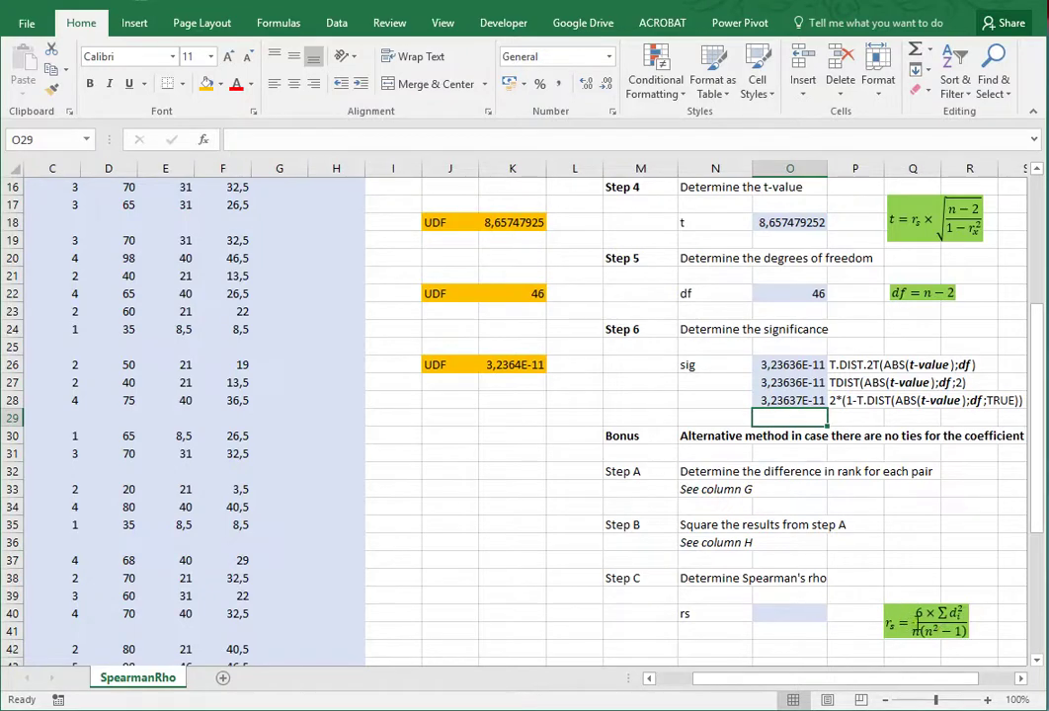
{"action": "left_click", "coordinate": [726, 490]}
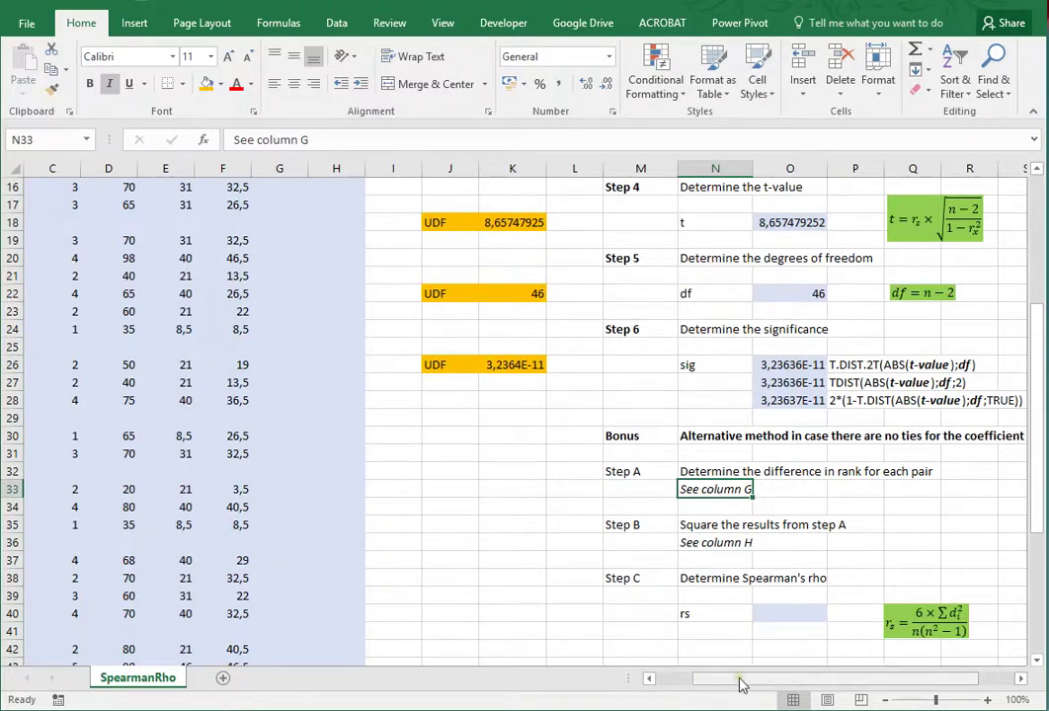
{"action": "left_click_drag", "start_coordinate": [742, 678], "coordinate": [695, 682]}
{"action": "scroll", "coordinate": [351, 470], "scroll_direction": "up", "scroll_amount": 5}
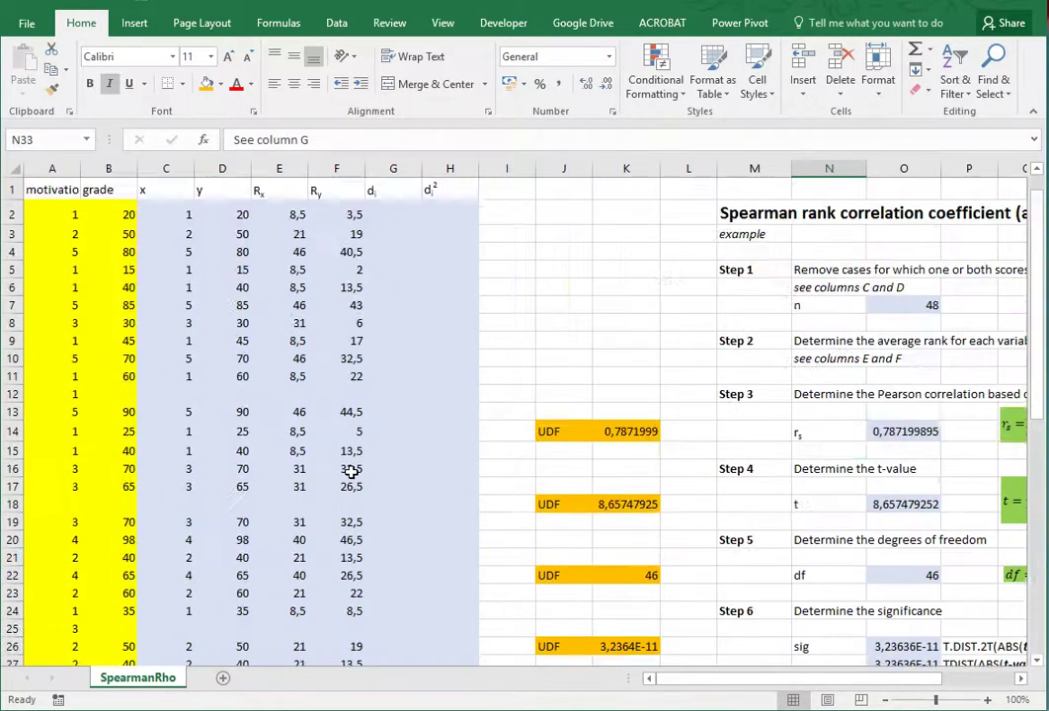
{"action": "left_click", "coordinate": [293, 215]}
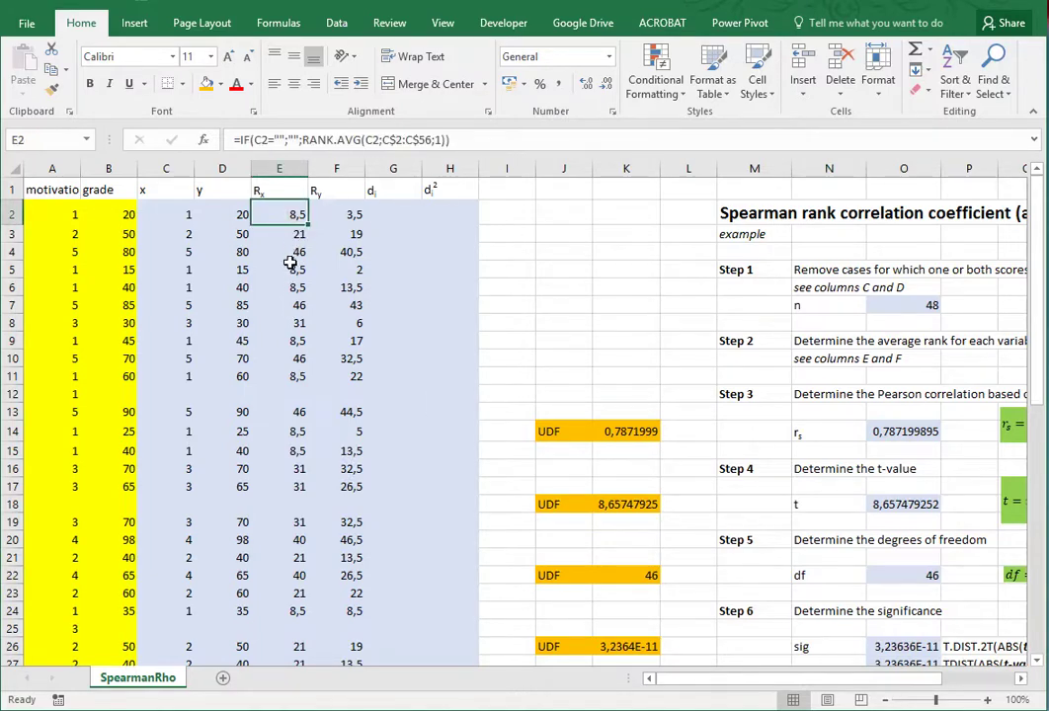
{"action": "left_click", "coordinate": [285, 256]}
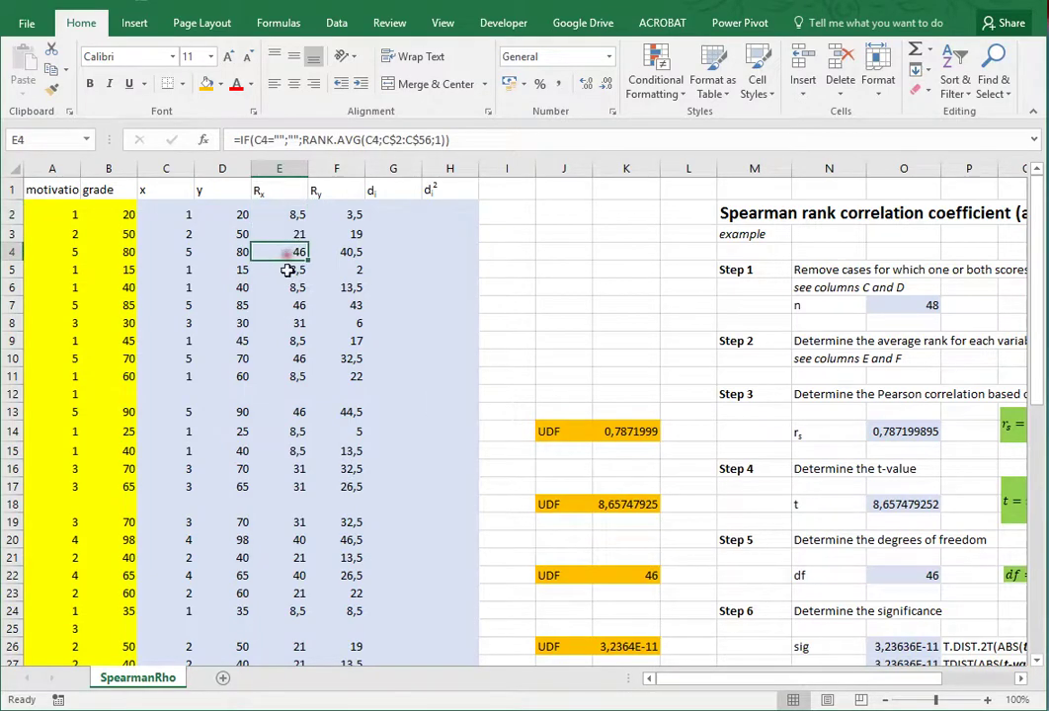
{"action": "left_click", "coordinate": [289, 412]}
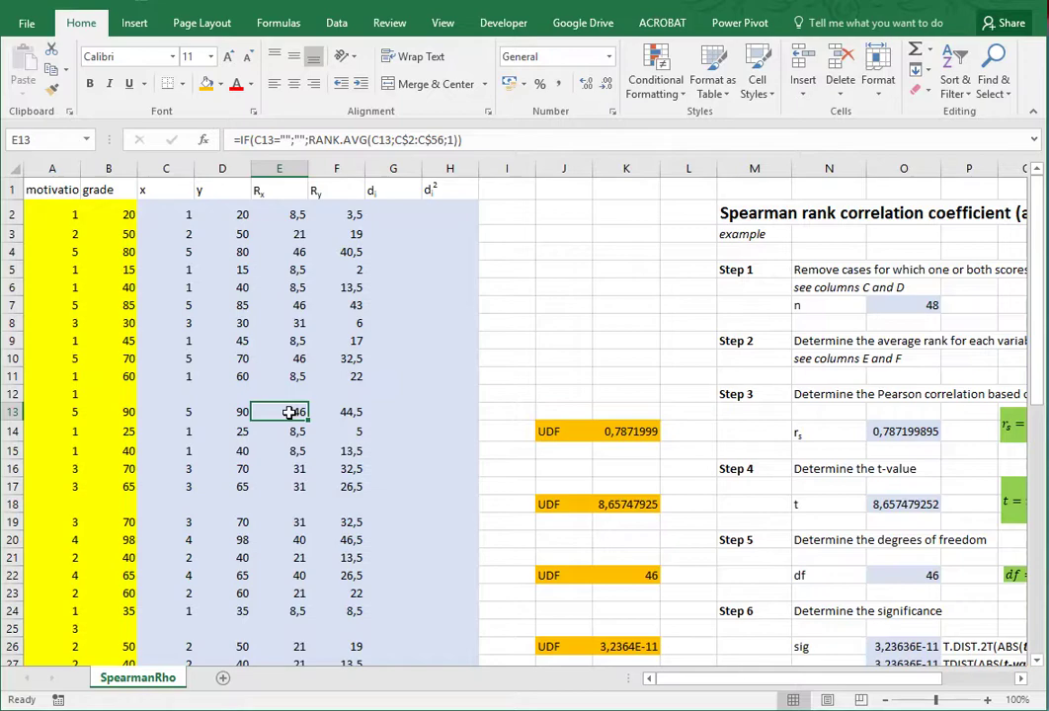
- Calculate the first pair's difference in rank in cell G2 with =E2-F2
{"action": "left_click", "coordinate": [385, 215]}
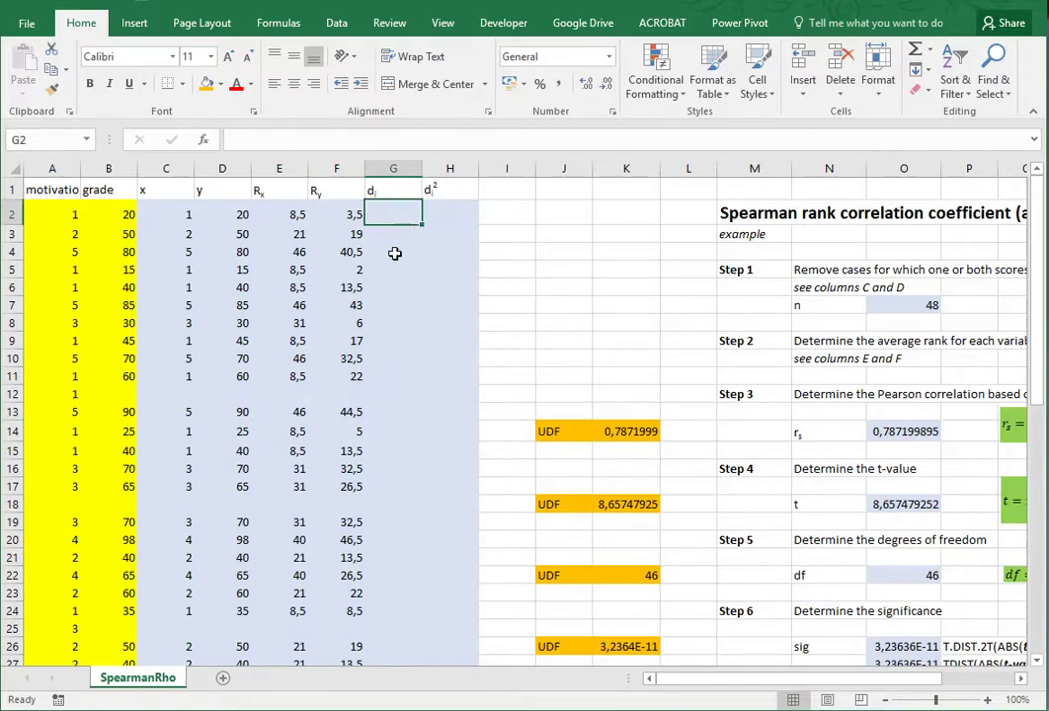
{"action": "type", "text": "="}
{"action": "key", "text": "Left"}
{"action": "key", "text": "Left"}
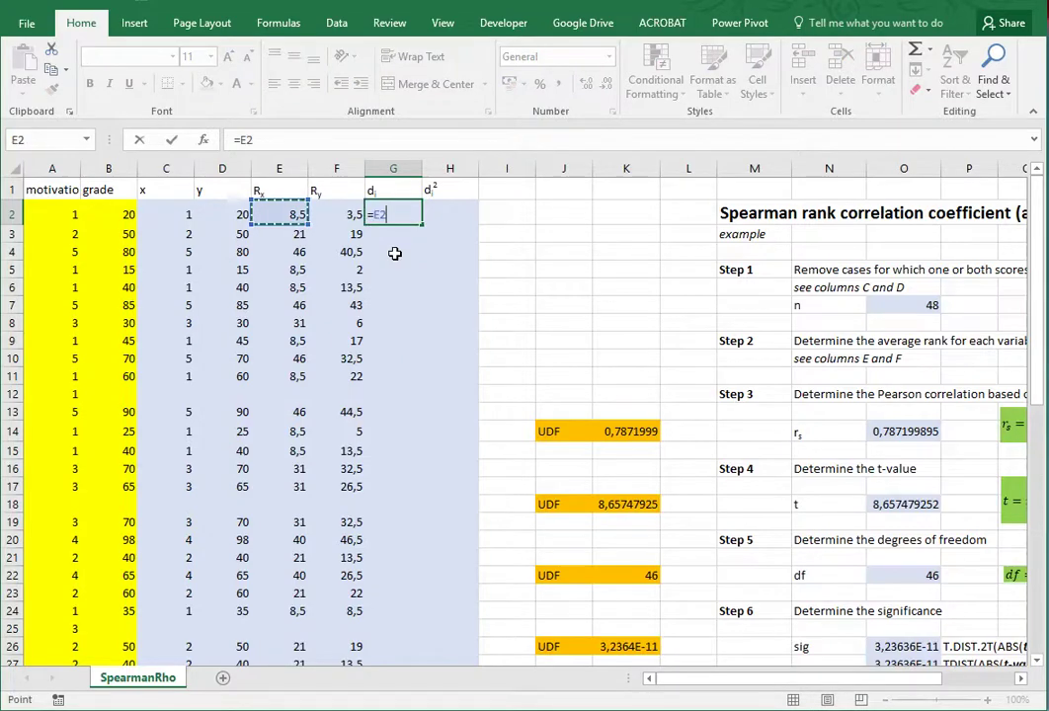
{"action": "type", "text": "-"}
{"action": "key", "text": "Left"}
{"action": "key", "text": "Return"}
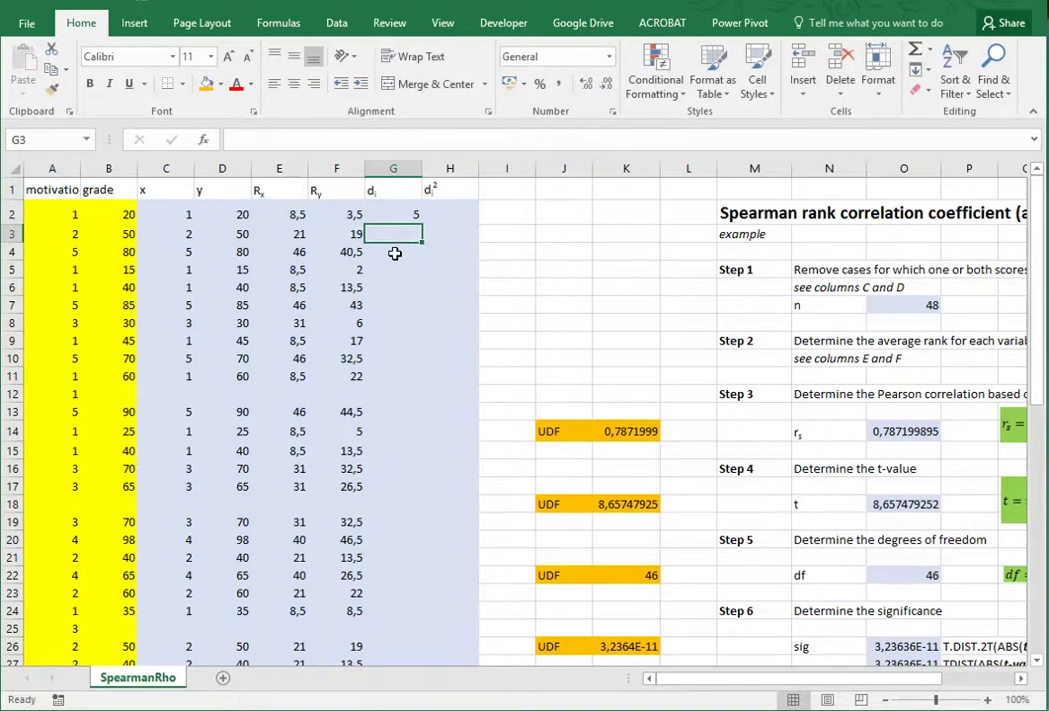
- Square the first pair's rank difference in cell H2 with =G2^2
{"action": "key", "text": "Up"}
{"action": "key", "text": "Right"}
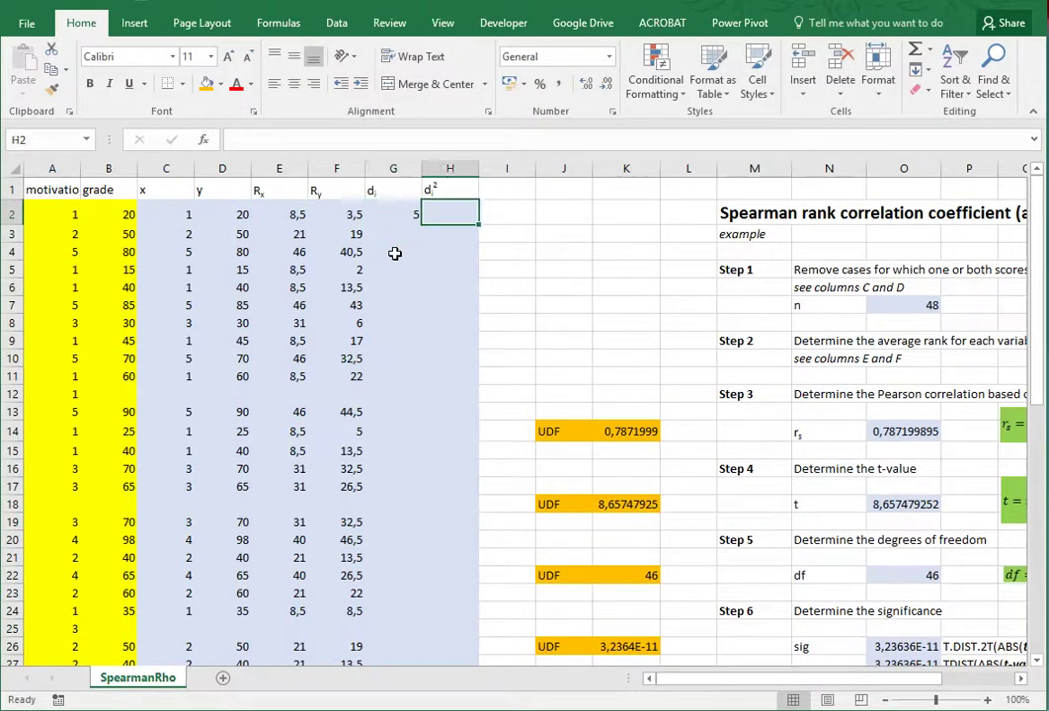
{"action": "type", "text": "="}
{"action": "key", "text": "Left"}
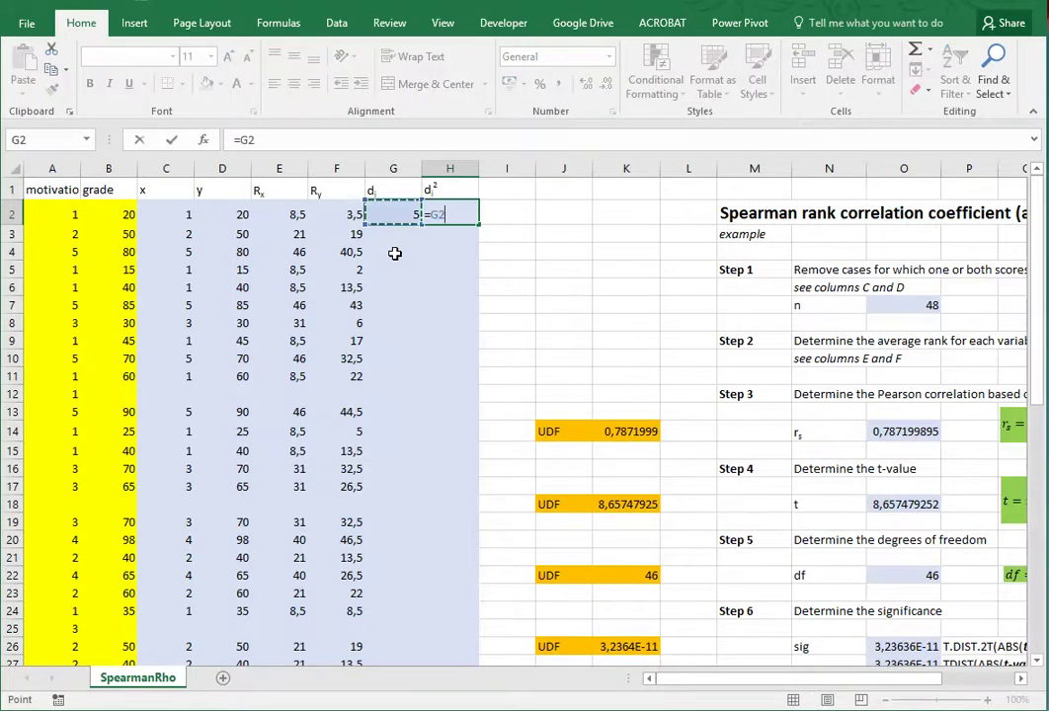
{"action": "type", "text": "^2"}
{"action": "key", "text": "Return"}
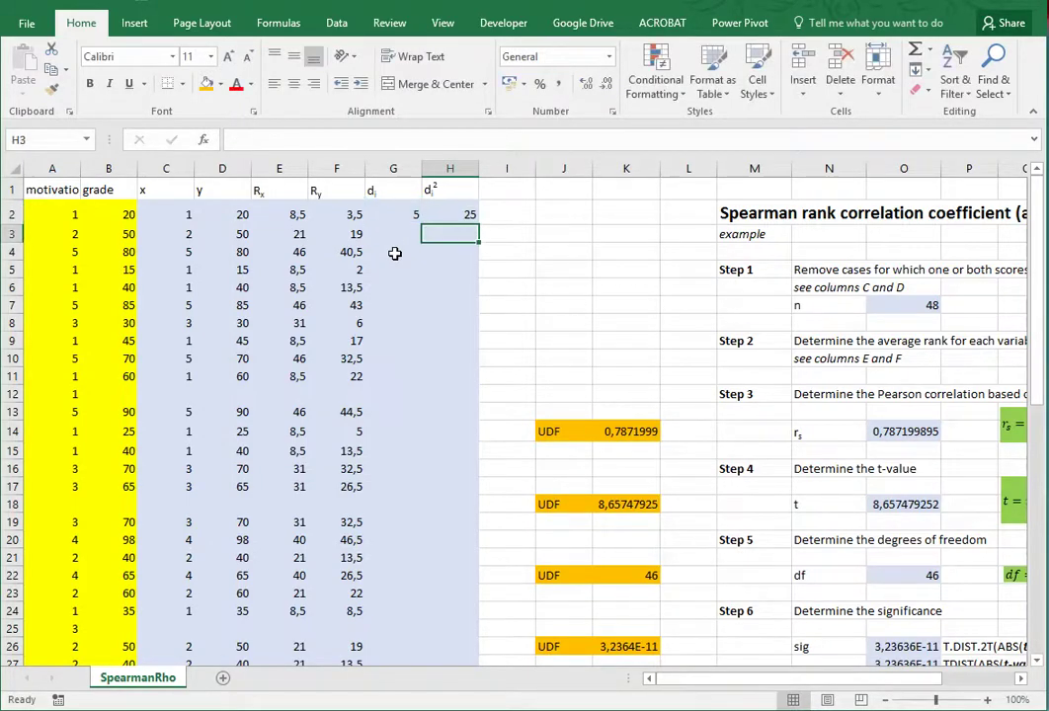
- Reuse the blank check from E2's formula in cell G2, making it =IF(C2="";"";E2-F2)
{"action": "key", "text": "Up"}
{"action": "key", "text": "Left"}
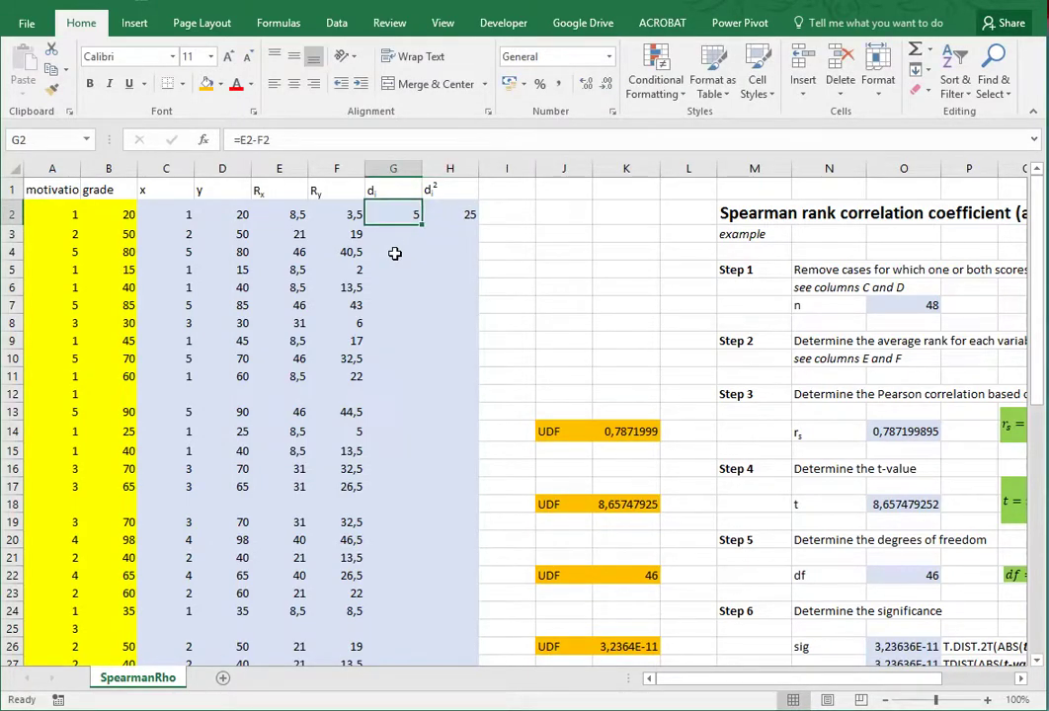
{"action": "double_click", "coordinate": [288, 215]}
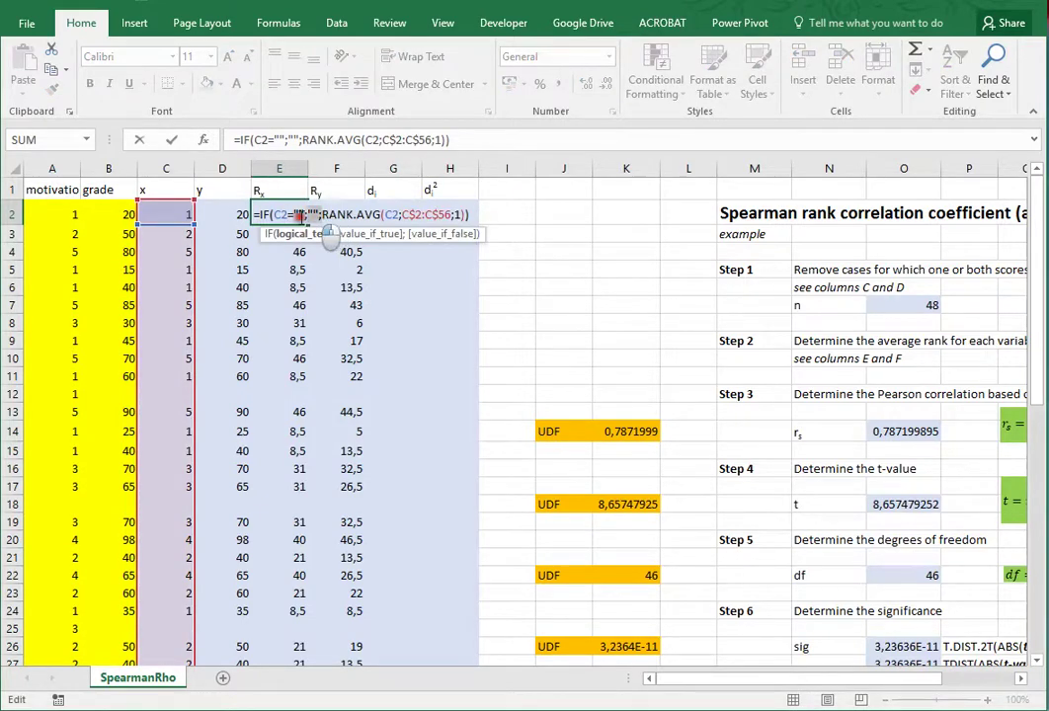
{"action": "left_click", "coordinate": [269, 235]}
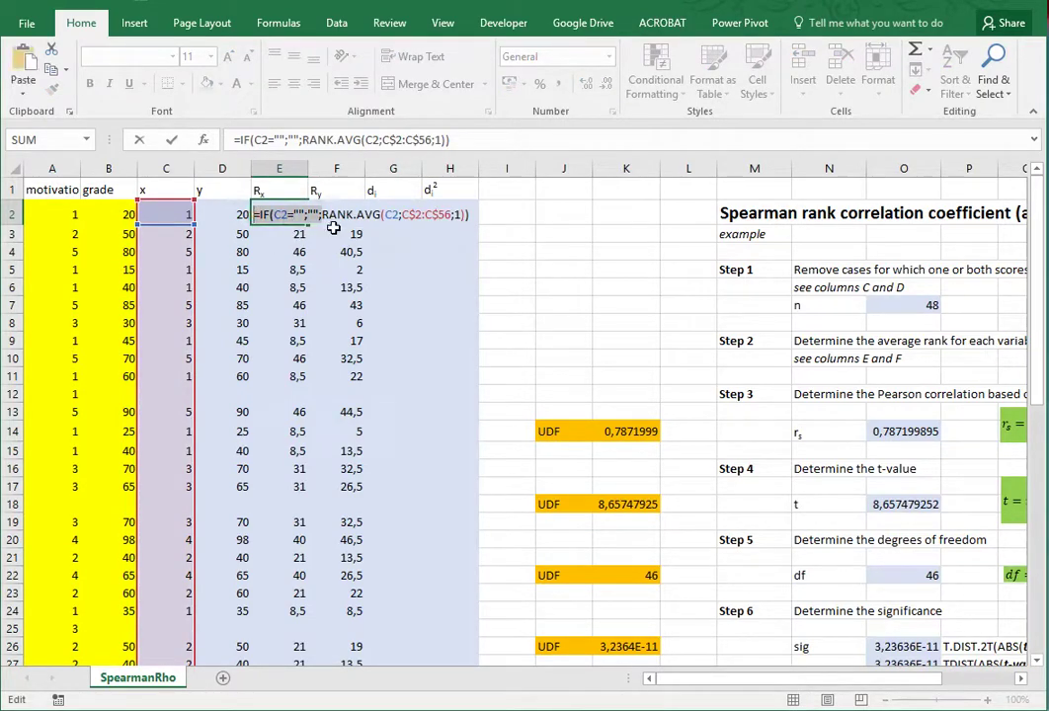
{"action": "key", "text": "Escape"}
{"action": "double_click", "coordinate": [395, 214]}
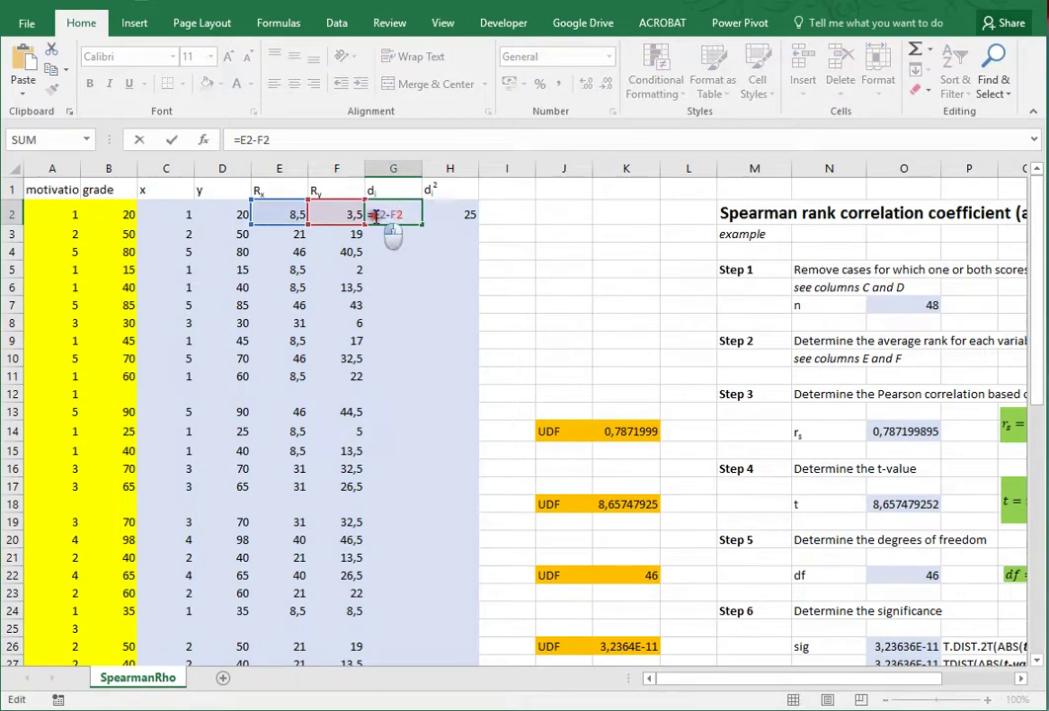
{"action": "type", "text": "IF(C2=\"\";\"\";"}
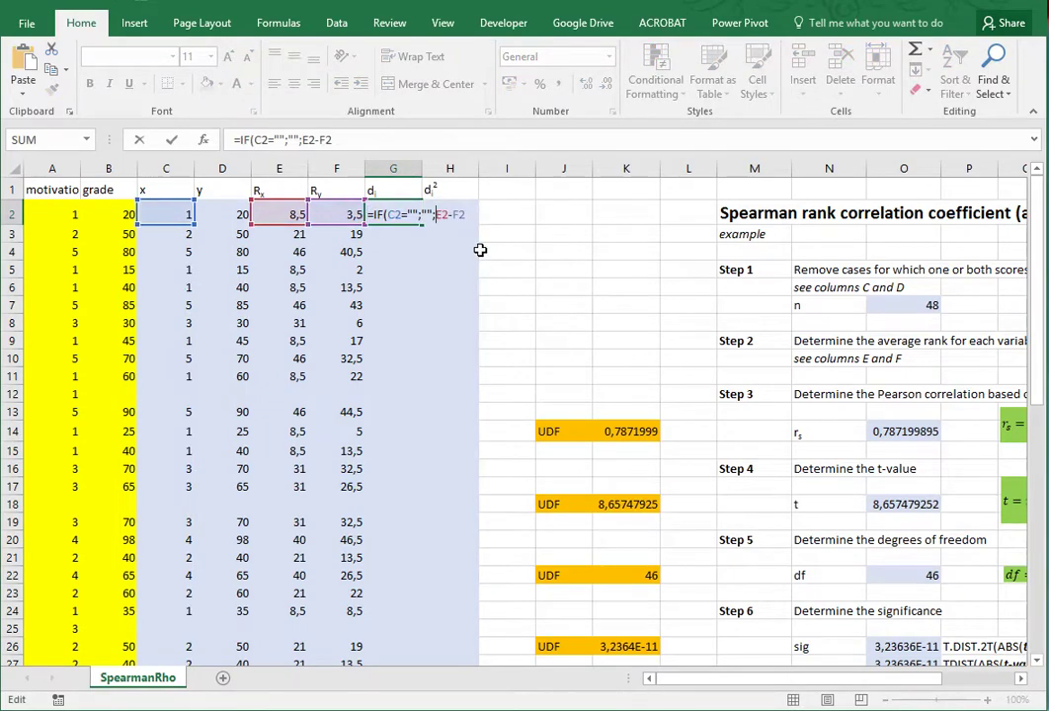
{"action": "key", "text": "Return"}
- Add the same blank check to cell H2, =IF(C2="";"";G2^2), and fill G2:H2 down through row 56
{"action": "left_click", "coordinate": [466, 217]}
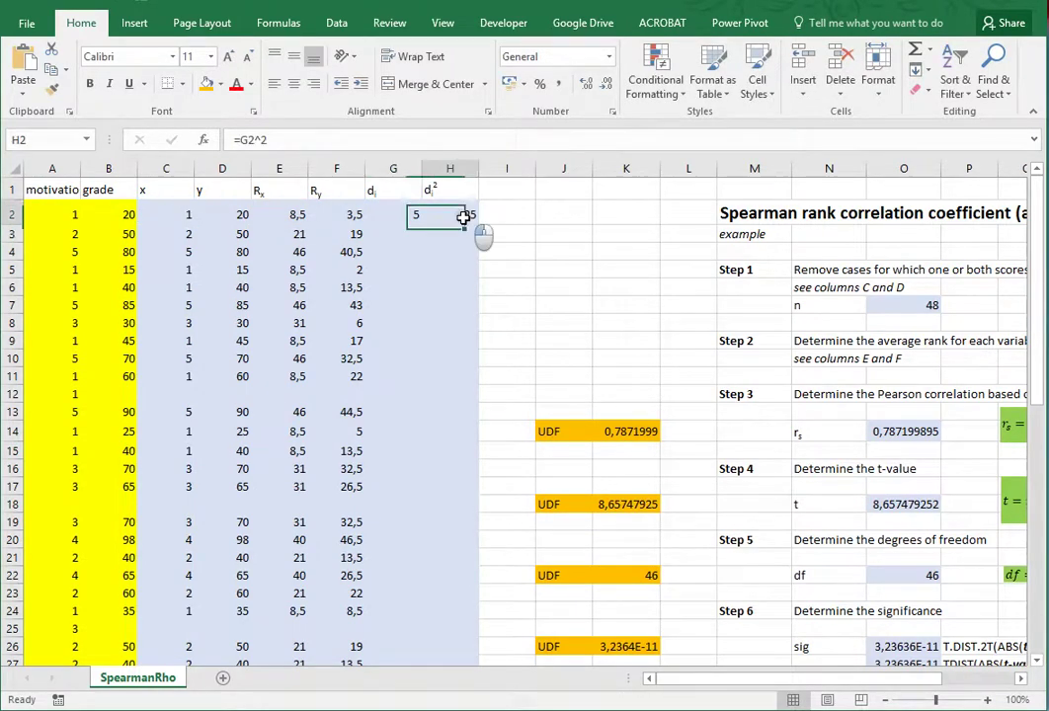
{"action": "double_click", "coordinate": [449, 217]}
{"action": "left_click", "coordinate": [428, 215]}
{"action": "type", "text": "IF(C2=\"\";\"\";"}
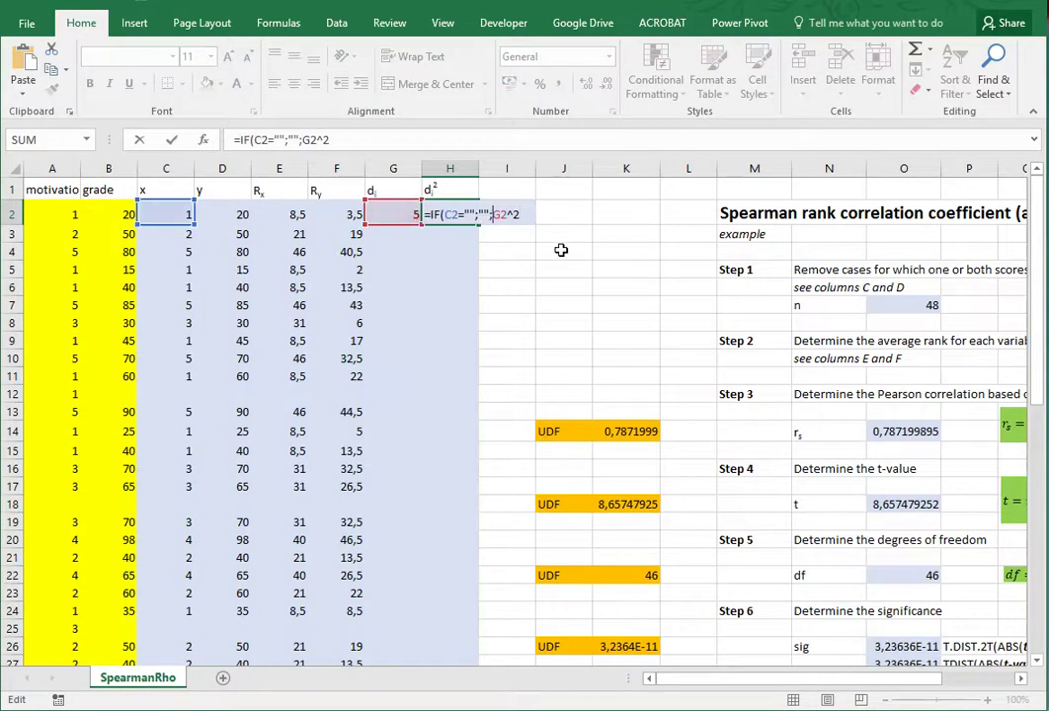
{"action": "key", "text": "Return"}
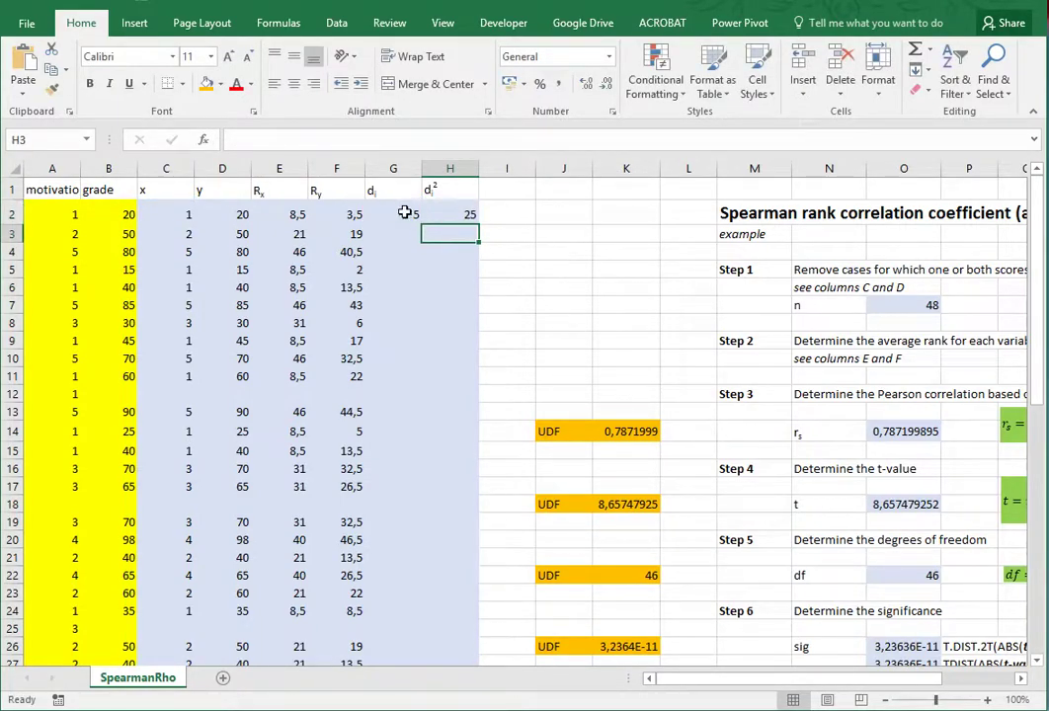
{"action": "left_click_drag", "start_coordinate": [410, 213], "coordinate": [460, 686]}
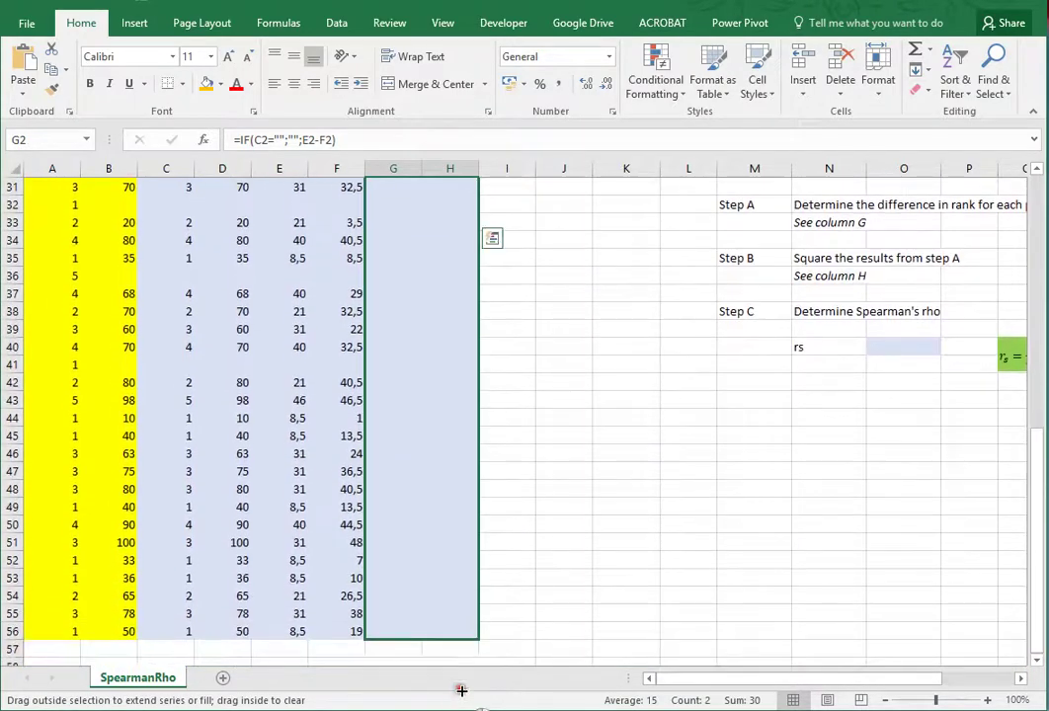
{"action": "left_click_drag", "start_coordinate": [456, 640], "coordinate": [457, 641]}
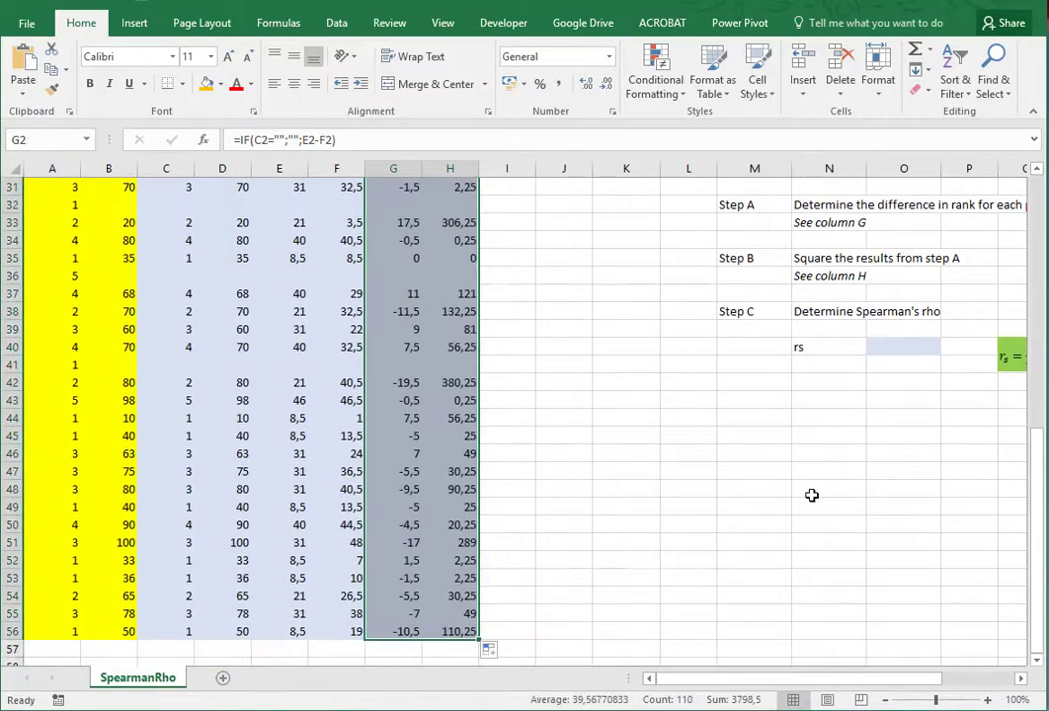
- Calculate Spearman's rho by the no-ties method in cell O40 with =6*SUM(H:H)/(O7*(O7^2-1))
{"action": "left_click", "coordinate": [888, 349]}
{"action": "left_click_drag", "start_coordinate": [889, 680], "coordinate": [924, 681]}
{"action": "scroll", "coordinate": [835, 569], "scroll_direction": "up", "scroll_amount": 3}
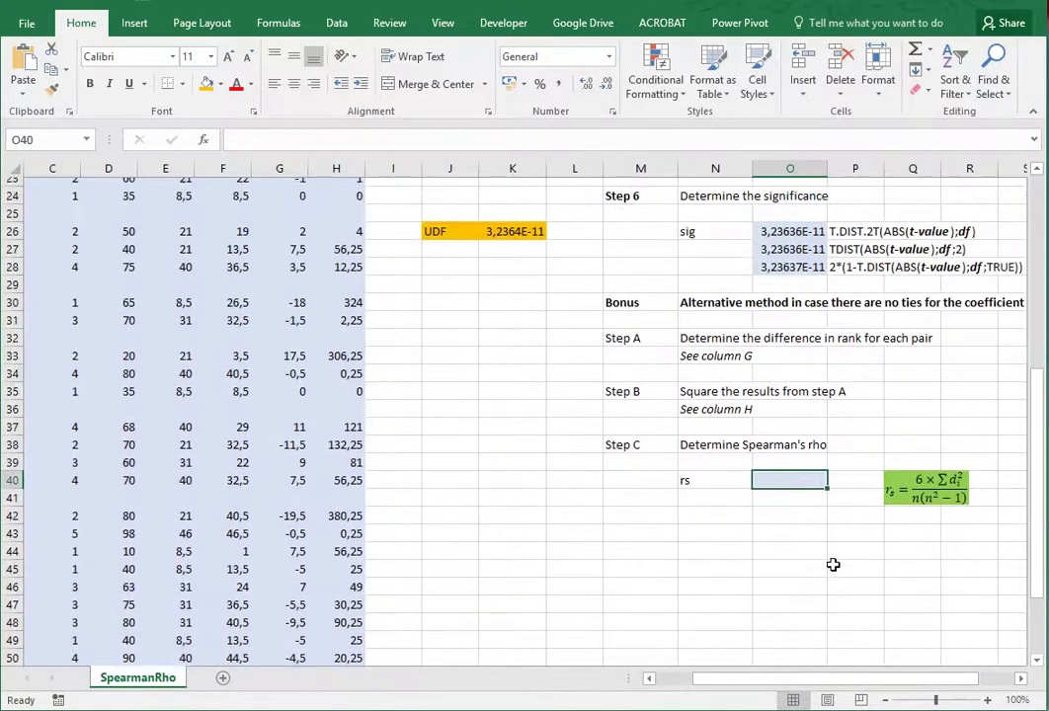
{"action": "type", "text": "="}
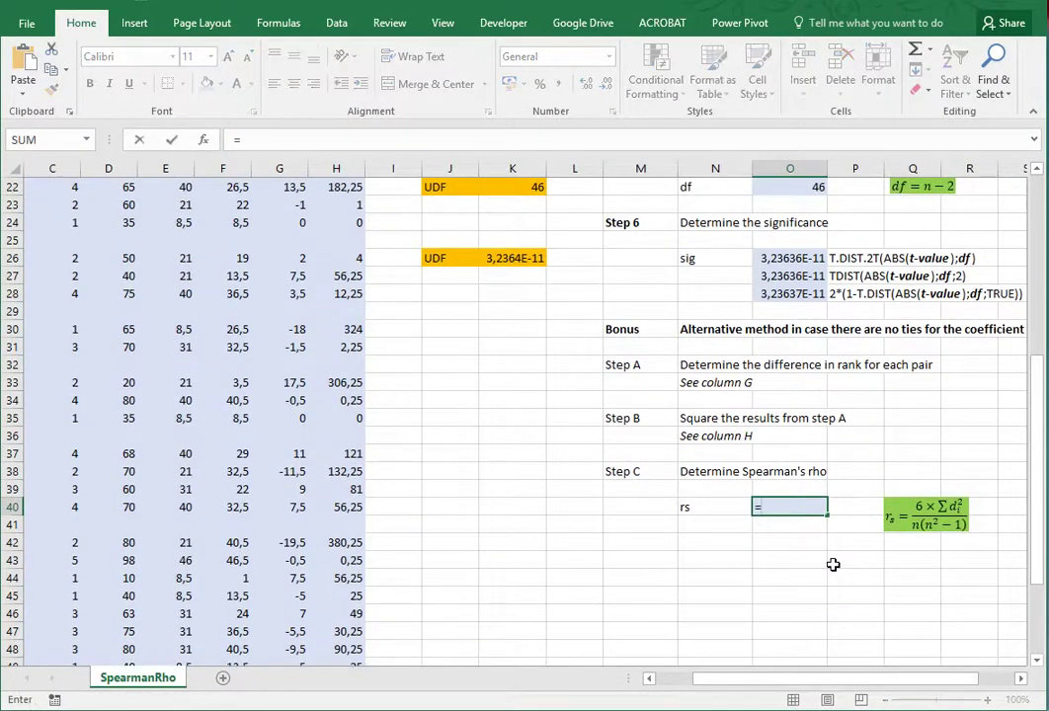
{"action": "type", "text": "6*su"}
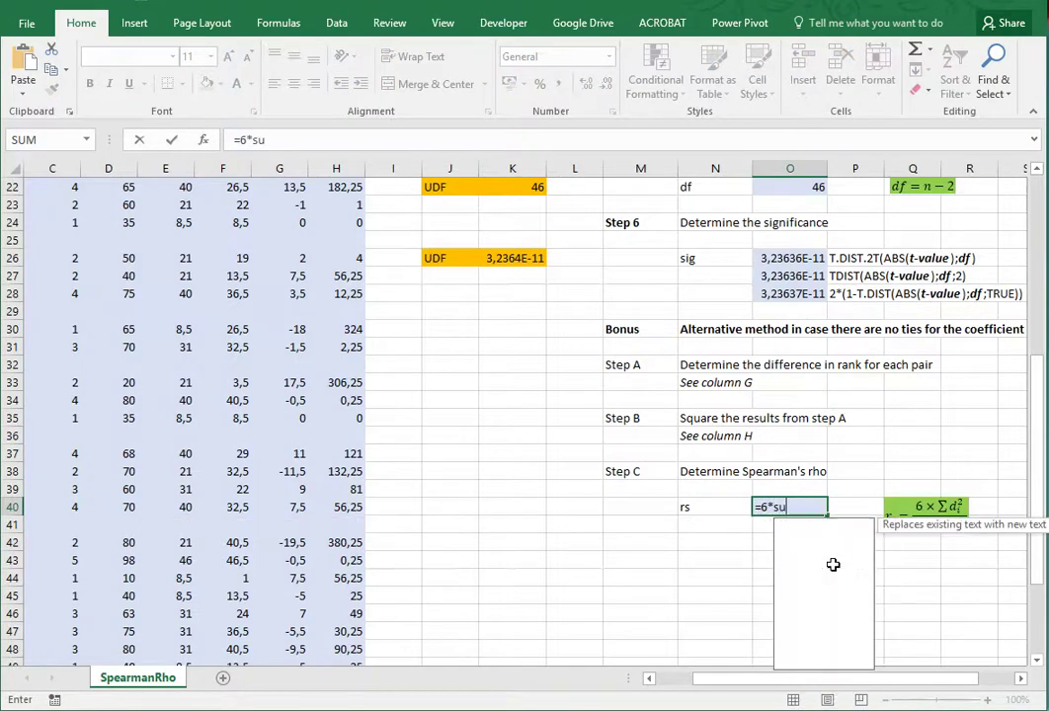
{"action": "type", "text": "m(H:H"}
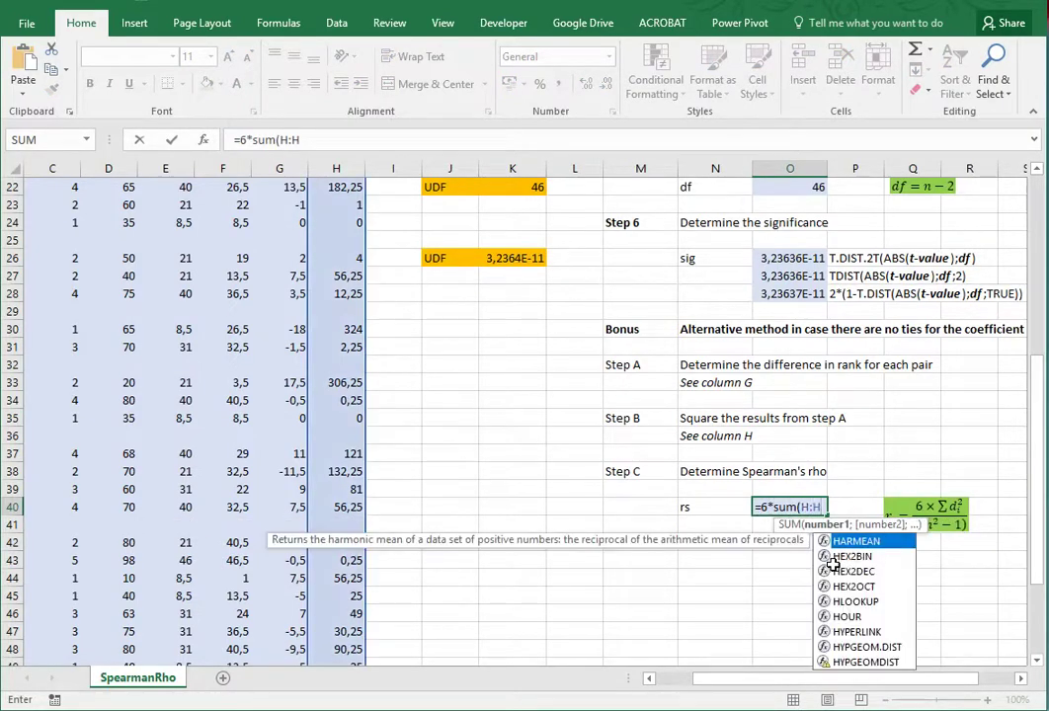
{"action": "type", "text": ")/("}
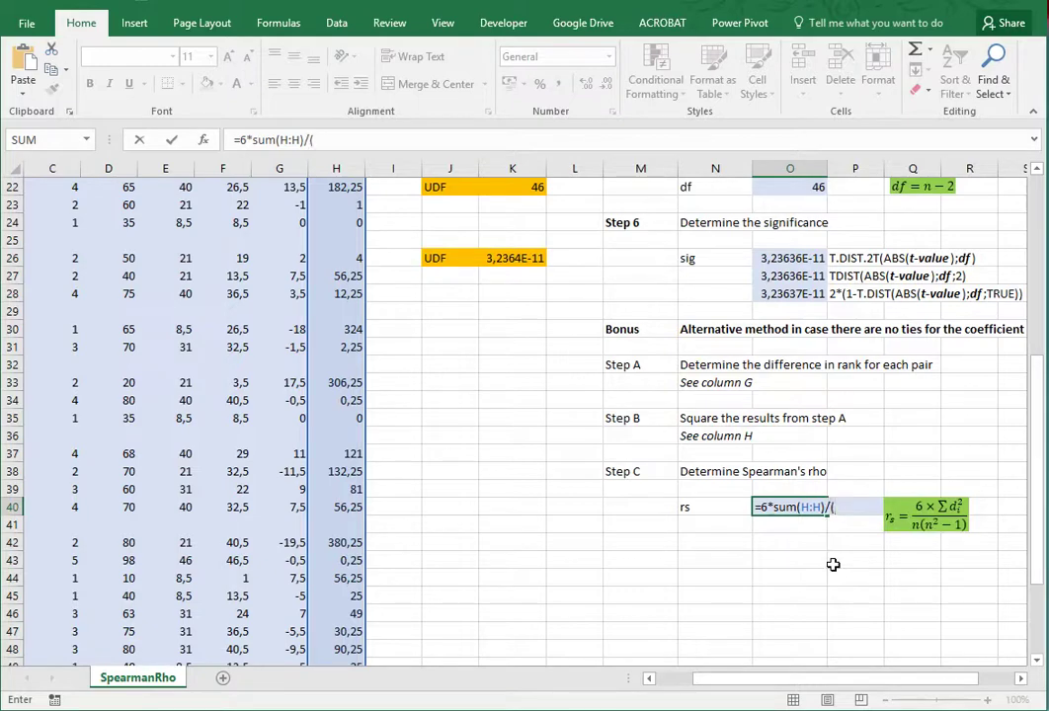
{"action": "scroll", "coordinate": [832, 564], "scroll_direction": "up", "scroll_amount": 2}
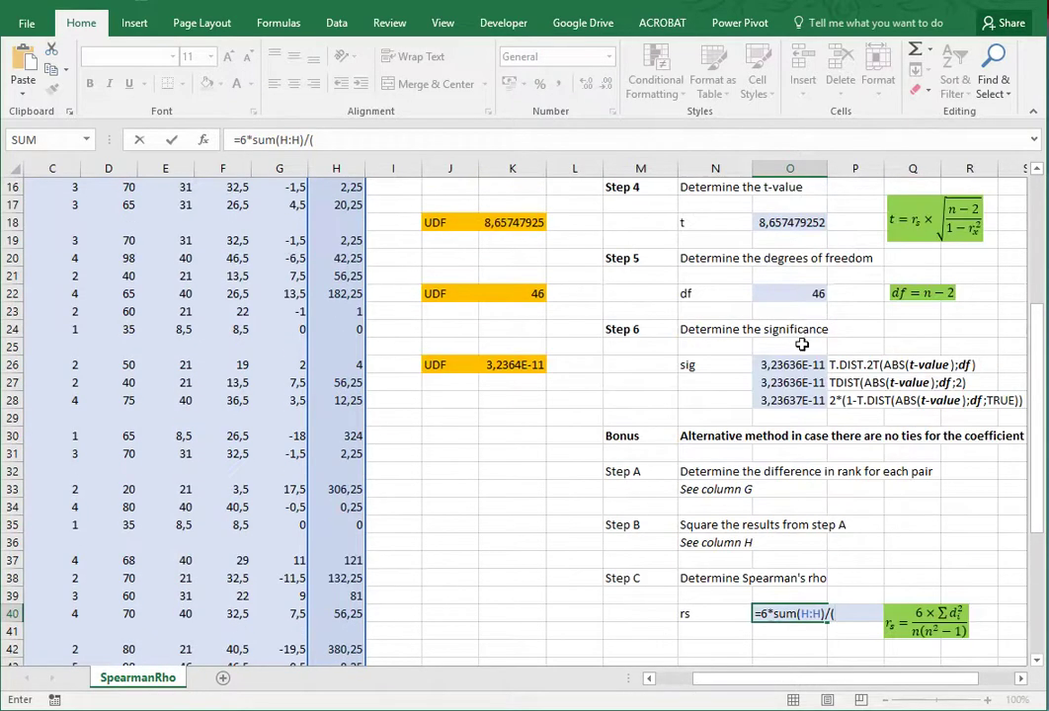
{"action": "scroll", "coordinate": [792, 189], "scroll_direction": "up", "scroll_amount": 3}
{"action": "left_click", "coordinate": [791, 189]}
{"action": "scroll", "coordinate": [793, 366], "scroll_direction": "down", "scroll_amount": 4}
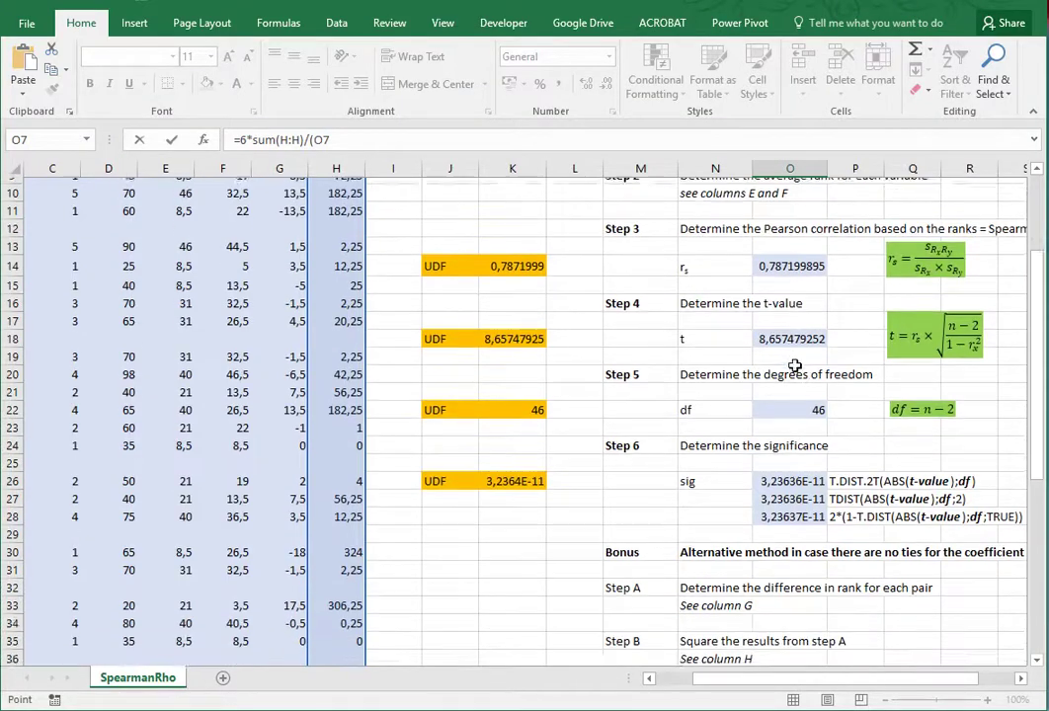
{"action": "type", "text": "*"}
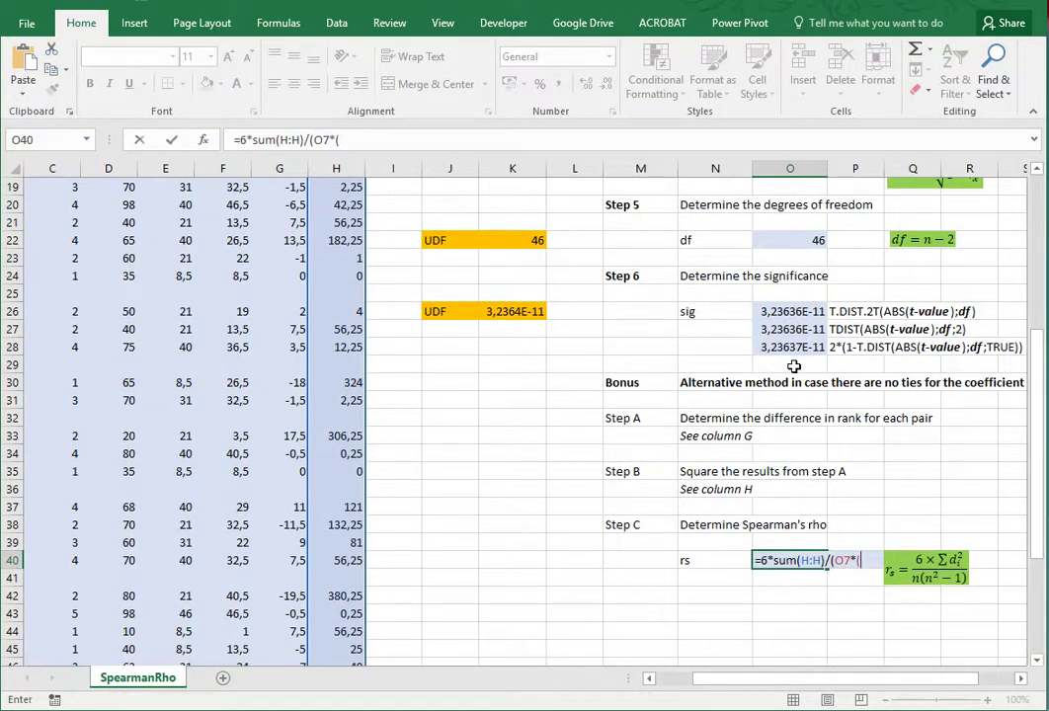
{"action": "scroll", "coordinate": [793, 366], "scroll_direction": "up", "scroll_amount": 4}
{"action": "left_click", "coordinate": [793, 188]}
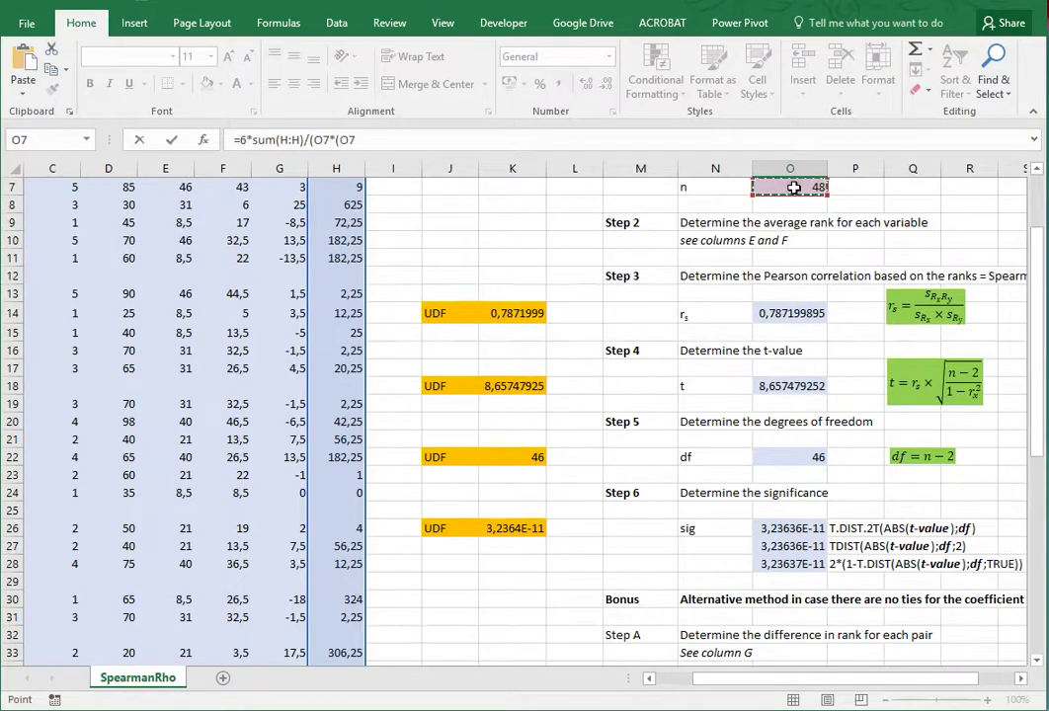
{"action": "type", "text": "^2-1"}
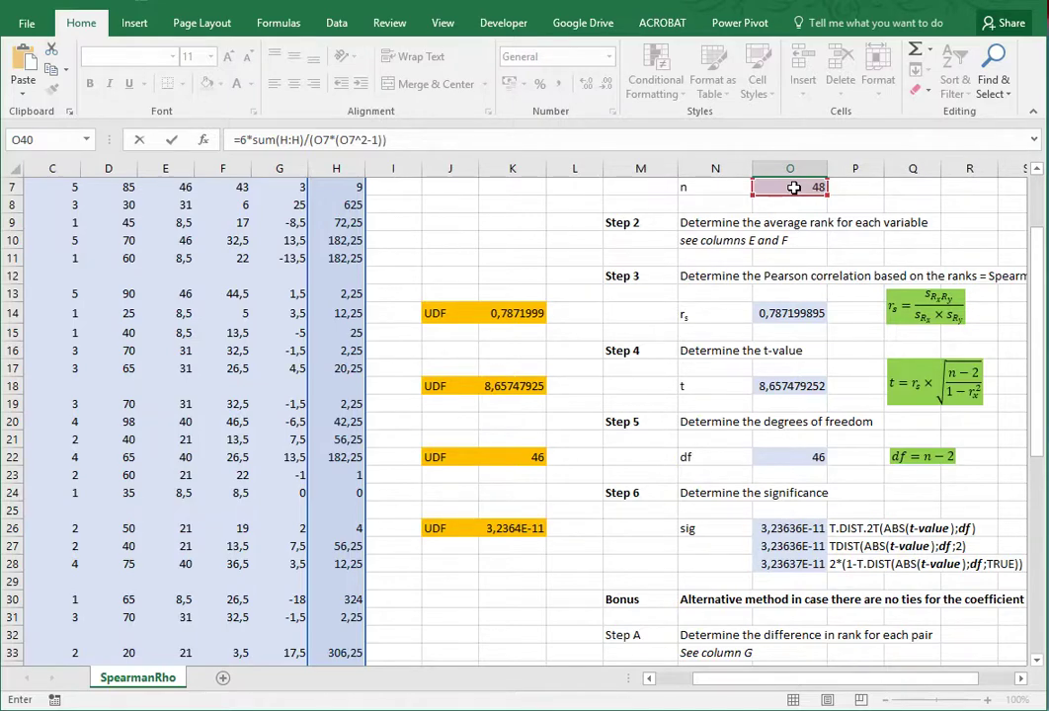
{"action": "key", "text": "Return"}
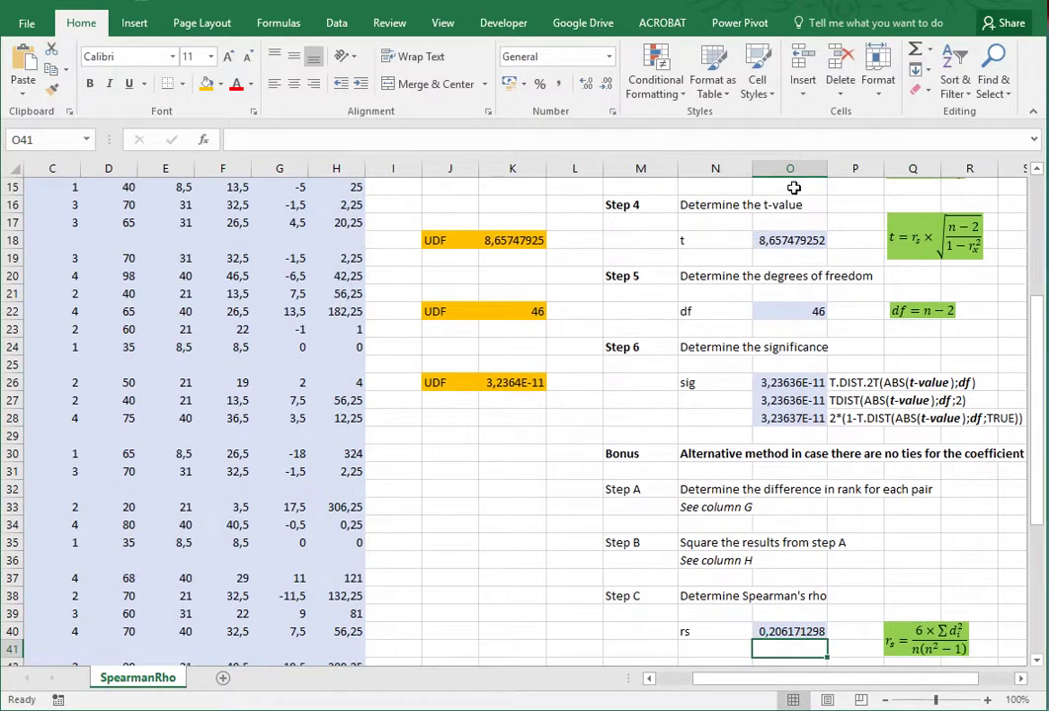
- Review the no-ties formula in cell O40 and compare its result with the rank-based Pearson coefficient in cell O14
{"action": "left_click", "coordinate": [790, 628]}
{"action": "scroll", "coordinate": [800, 599], "scroll_direction": "up", "scroll_amount": 1}
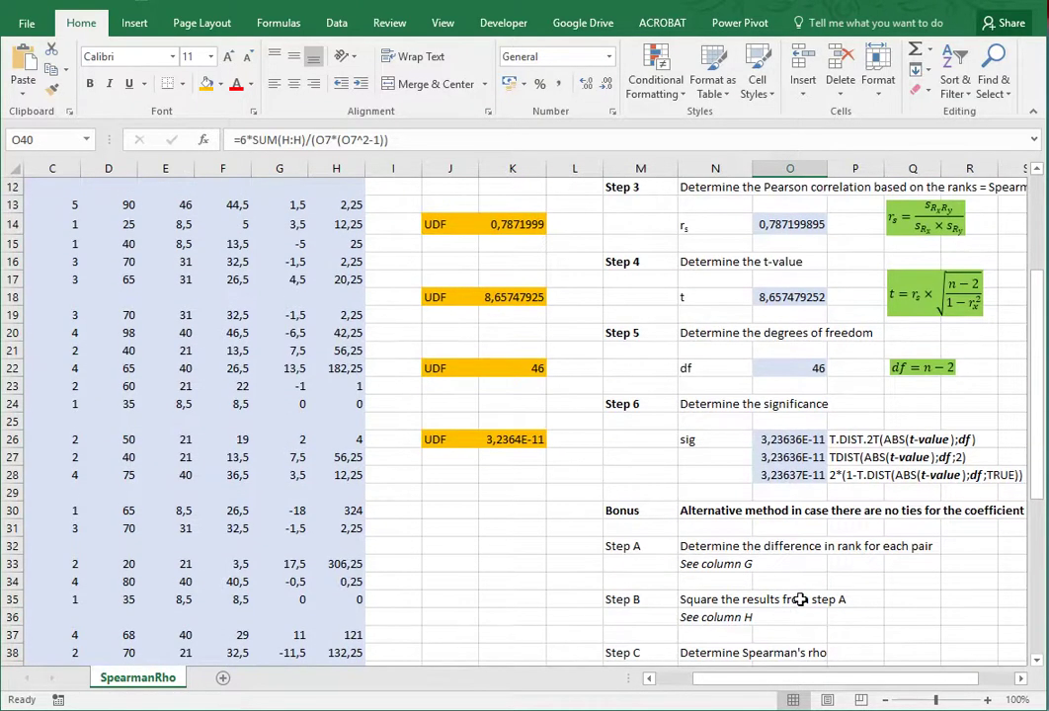
{"action": "scroll", "coordinate": [800, 600], "scroll_direction": "down", "scroll_amount": 1}
{"action": "scroll", "coordinate": [800, 599], "scroll_direction": "up", "scroll_amount": 1}
{"action": "scroll", "coordinate": [548, 517], "scroll_direction": "down", "scroll_amount": 1}
{"action": "scroll", "coordinate": [548, 518], "scroll_direction": "down", "scroll_amount": 1}
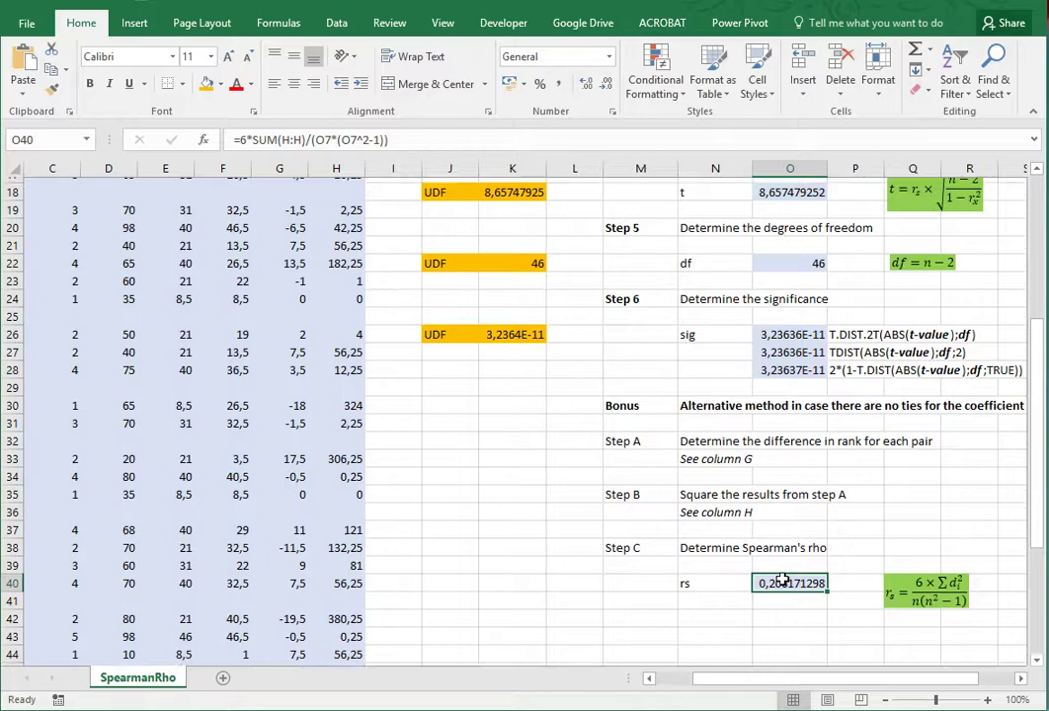
{"action": "scroll", "coordinate": [782, 578], "scroll_direction": "up", "scroll_amount": 4}
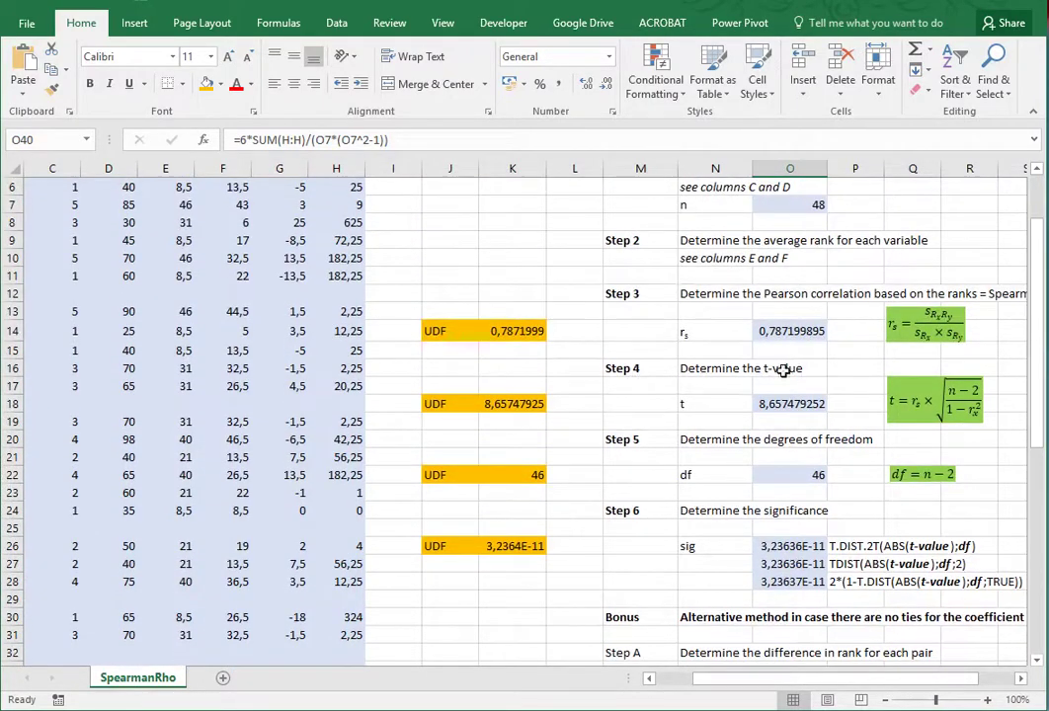
- Examine the arguments of the UDF formula for the correlation coefficient in cell K14 and compare it with cell O14
{"action": "left_click", "coordinate": [452, 331]}
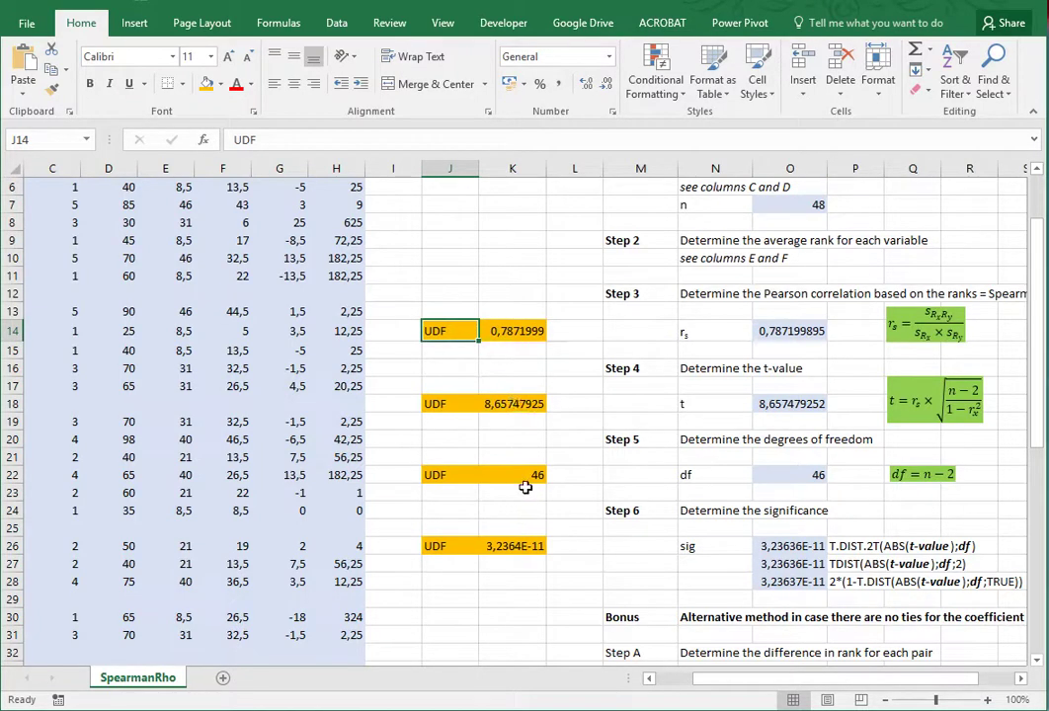
{"action": "scroll", "coordinate": [519, 519], "scroll_direction": "up", "scroll_amount": 2}
{"action": "scroll", "coordinate": [525, 487], "scroll_direction": "down", "scroll_amount": 1}
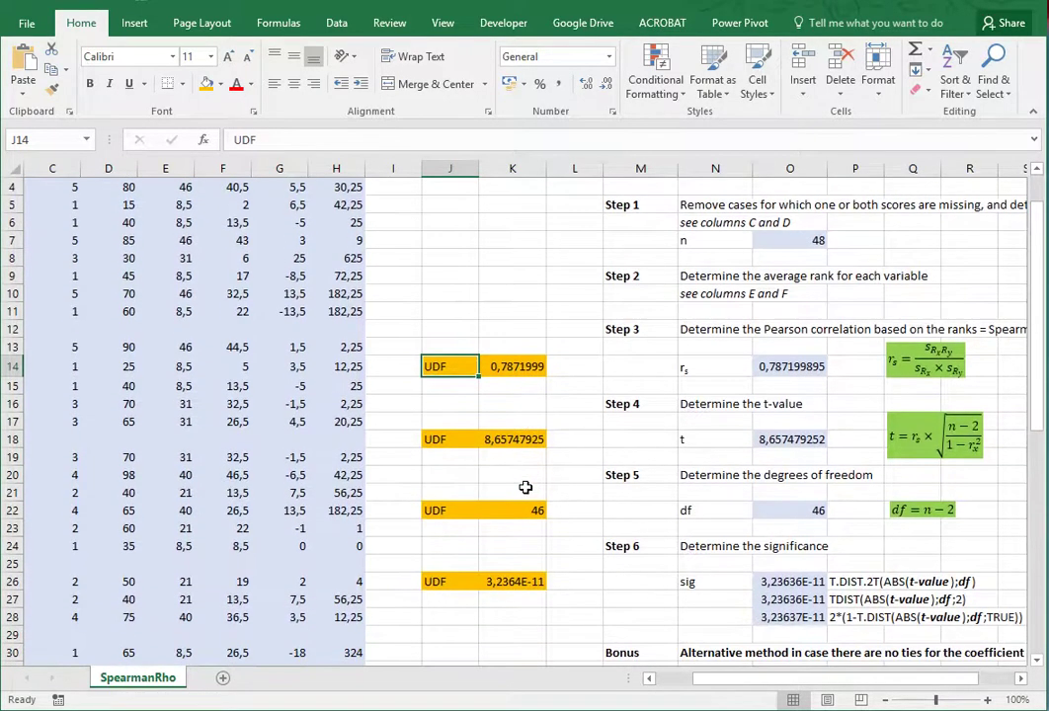
{"action": "left_click", "coordinate": [520, 367]}
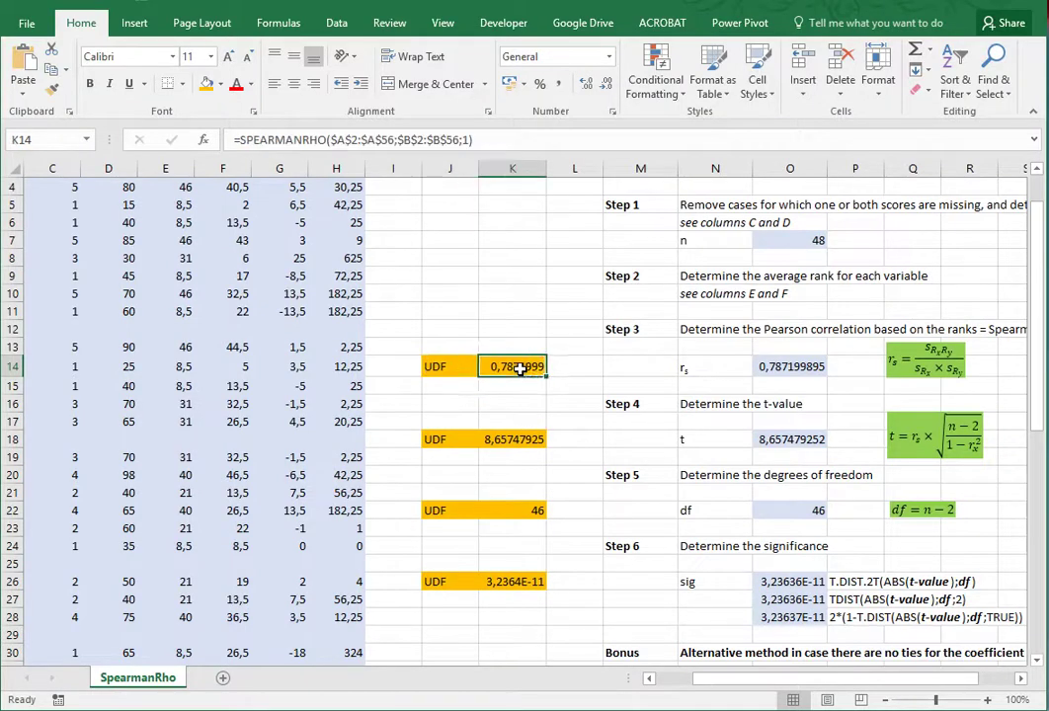
{"action": "double_click", "coordinate": [519, 367]}
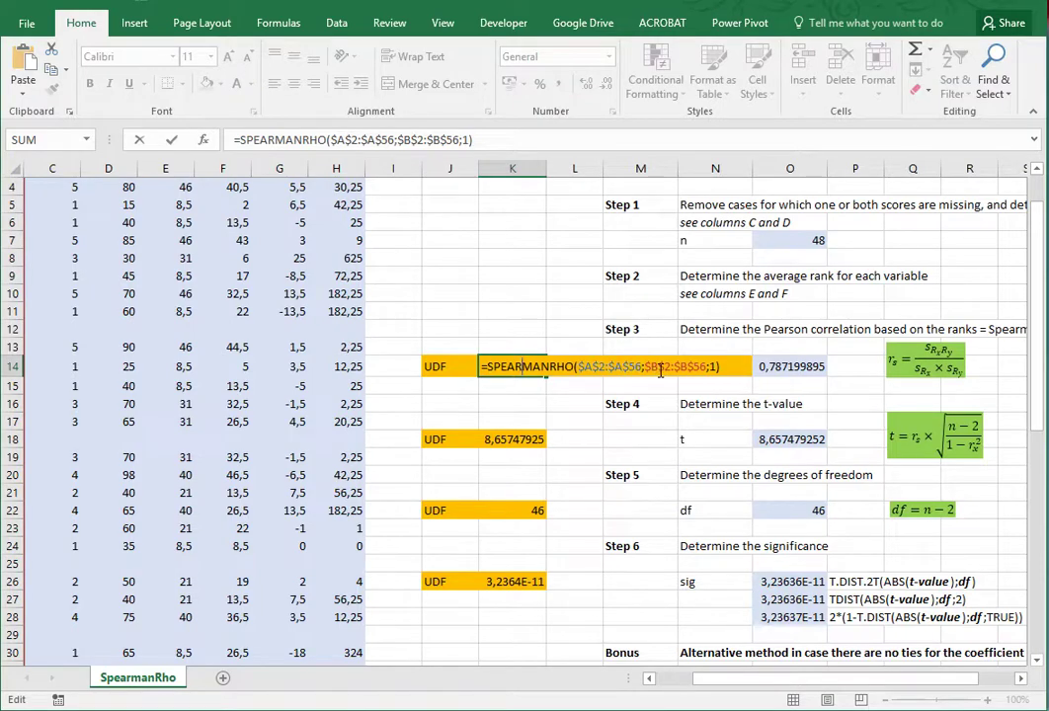
{"action": "key", "text": "Return"}
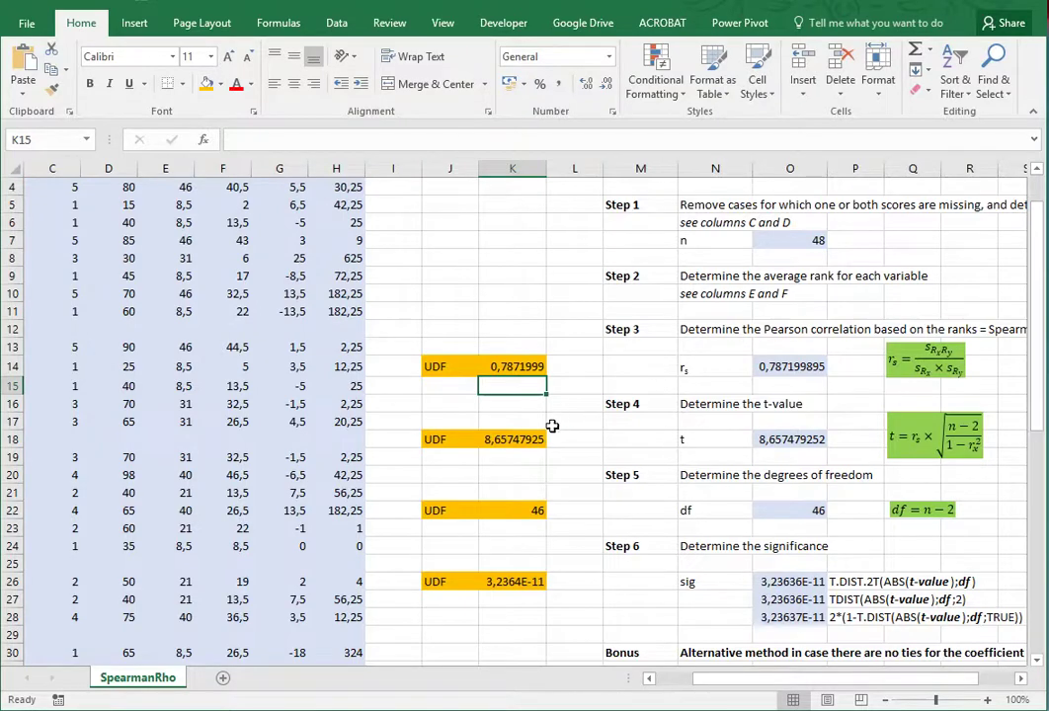
{"action": "left_click", "coordinate": [773, 366]}
- Inspect the SPEARMANRHO formulas for the t-value, degrees of freedom and significance in cells K18, K22 and K26
{"action": "left_click", "coordinate": [511, 437]}
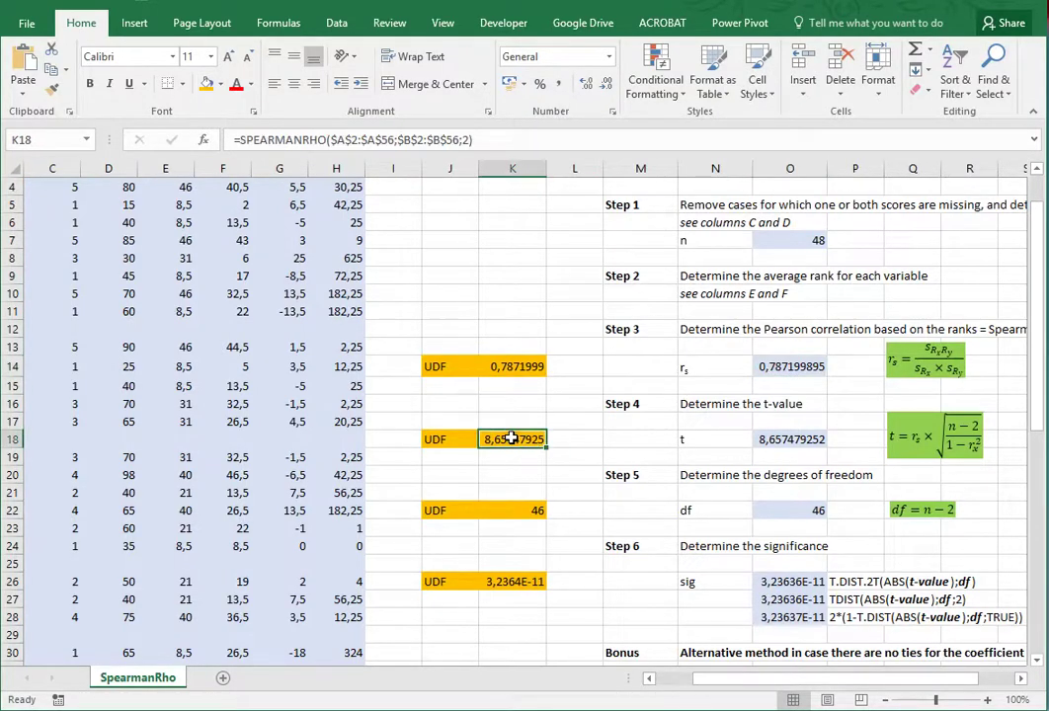
{"action": "double_click", "coordinate": [510, 437]}
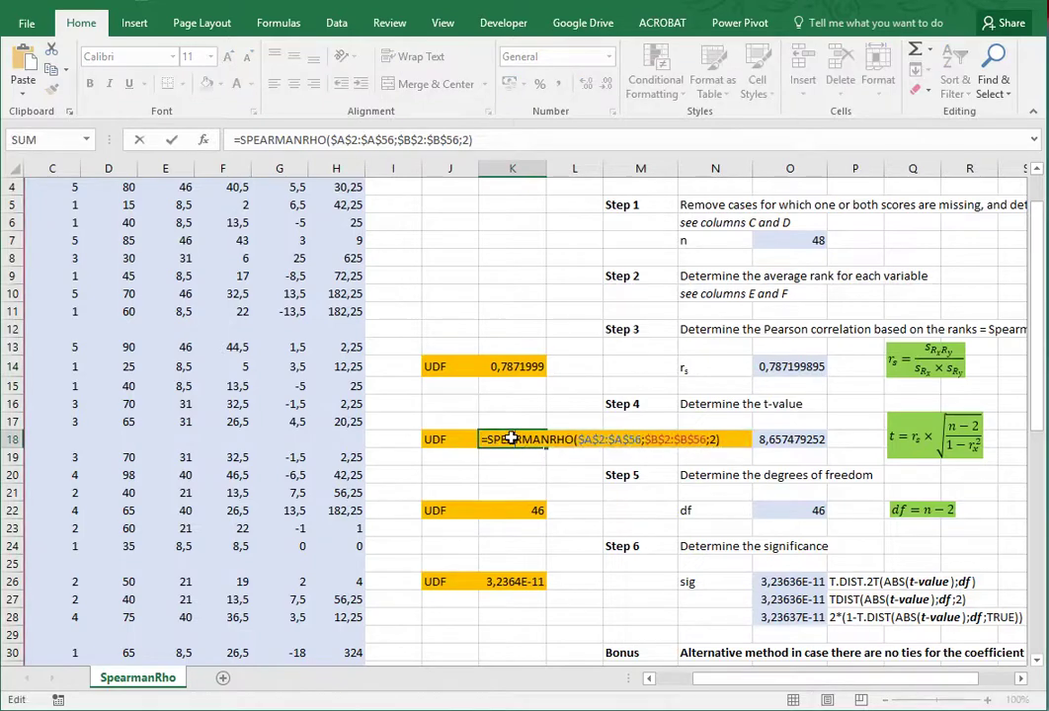
{"action": "key", "text": "Return"}
{"action": "double_click", "coordinate": [508, 510]}
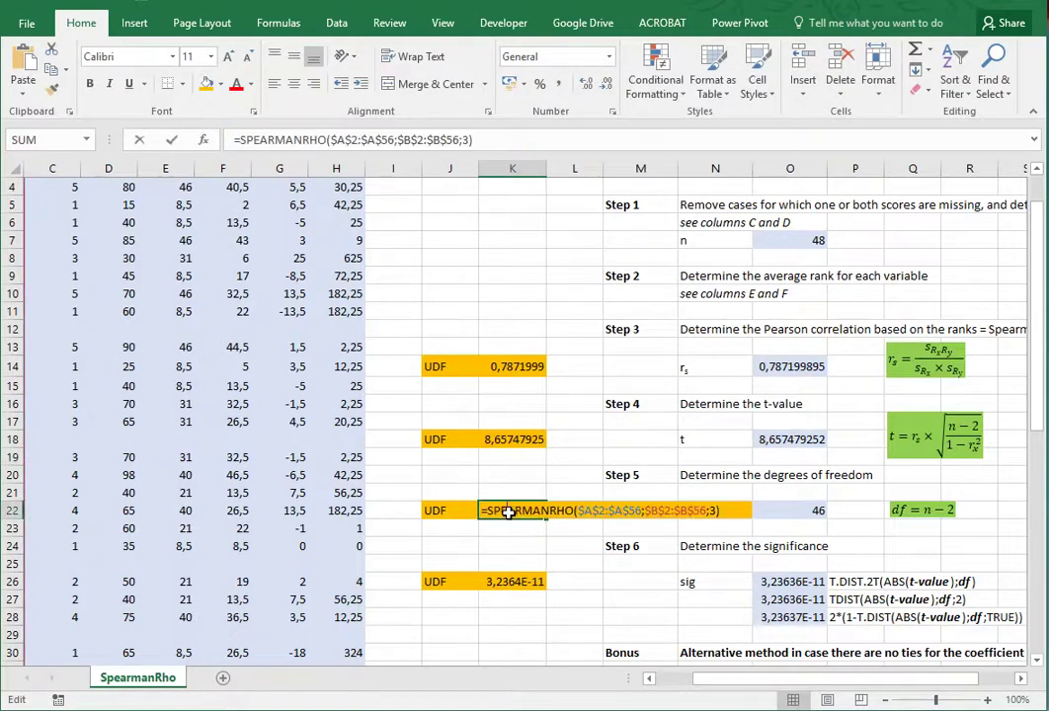
{"action": "key", "text": "Return"}
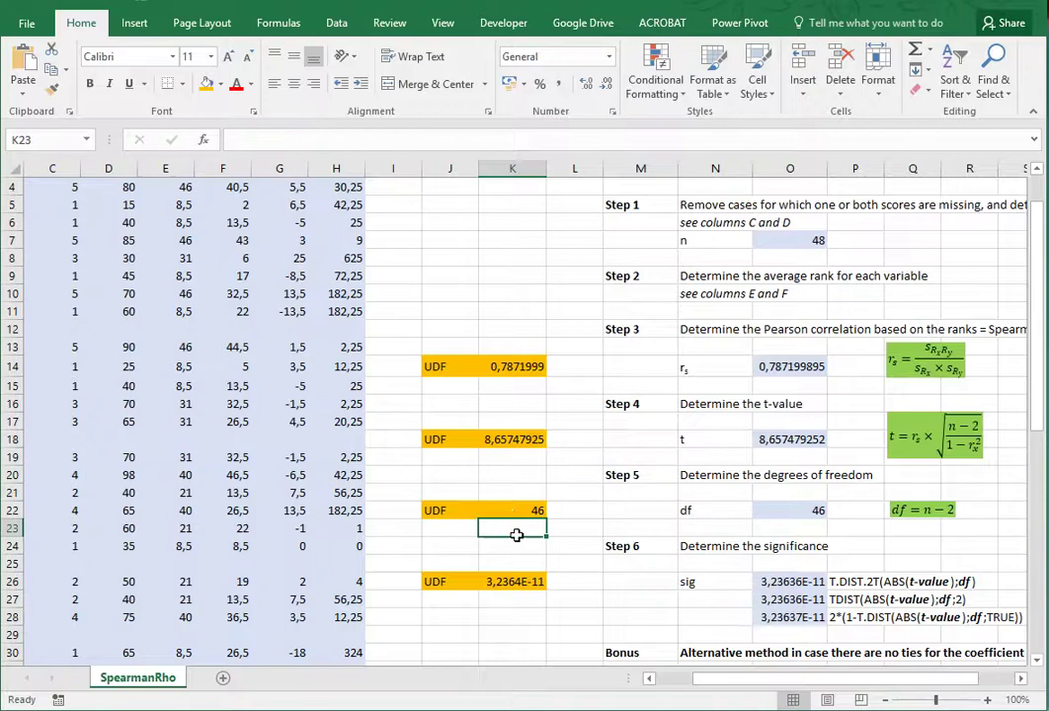
{"action": "left_click", "coordinate": [511, 581]}
{"action": "double_click", "coordinate": [511, 580]}
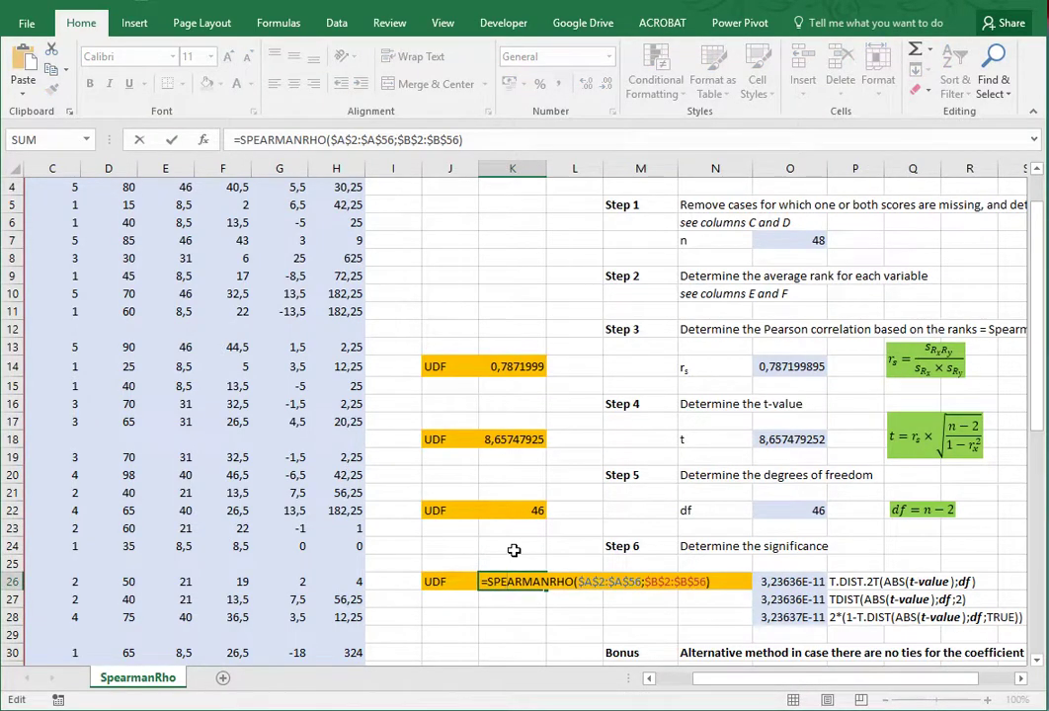
{"action": "key", "text": "Return"}
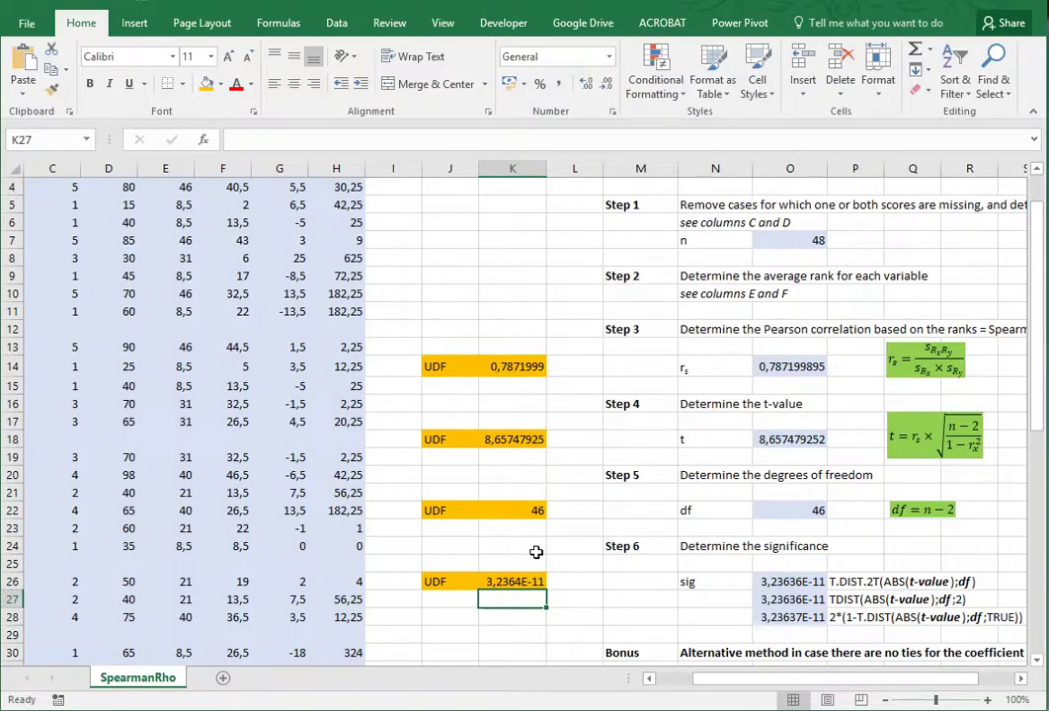
{"action": "scroll", "coordinate": [536, 552], "scroll_direction": "up", "scroll_amount": 1}
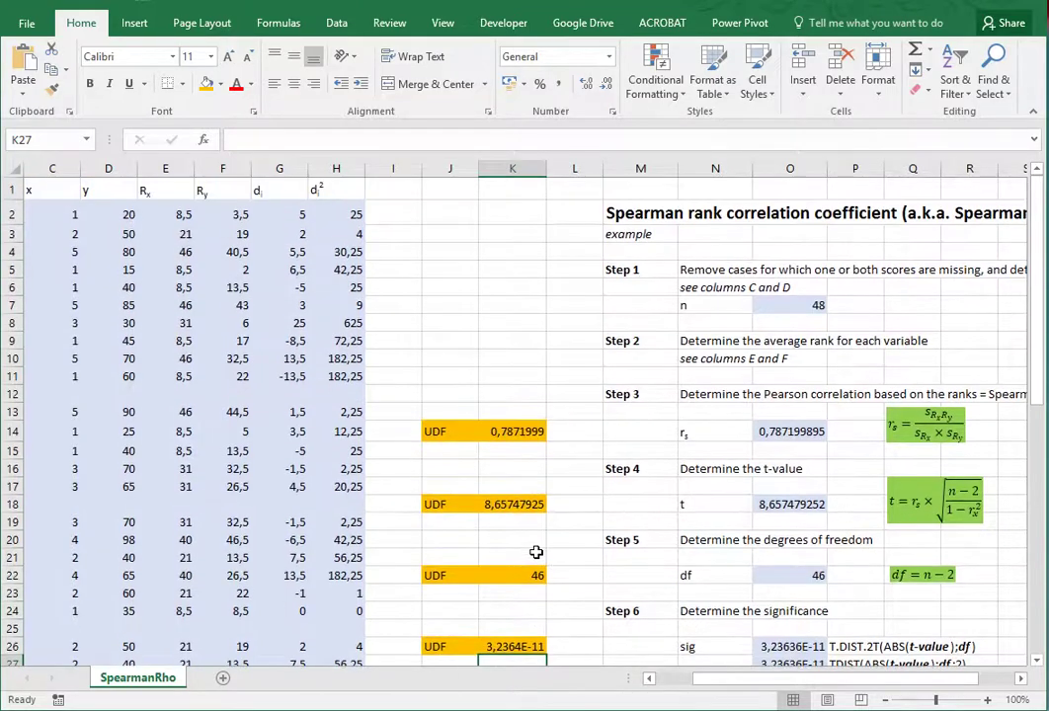